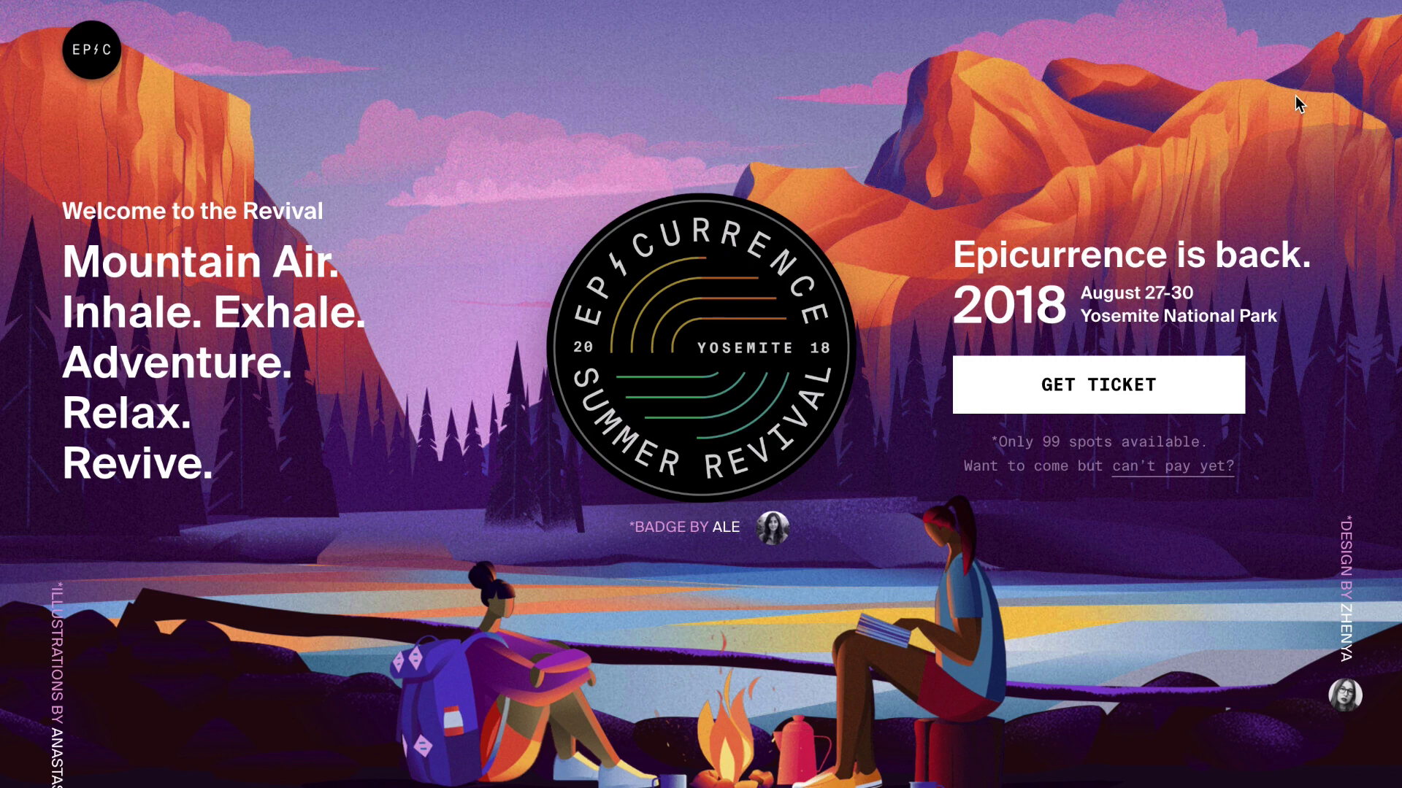
Scroll the Epicurrence page up and down repeatedly to show its parallax effect.
scroll(1296, 103, down, 5)
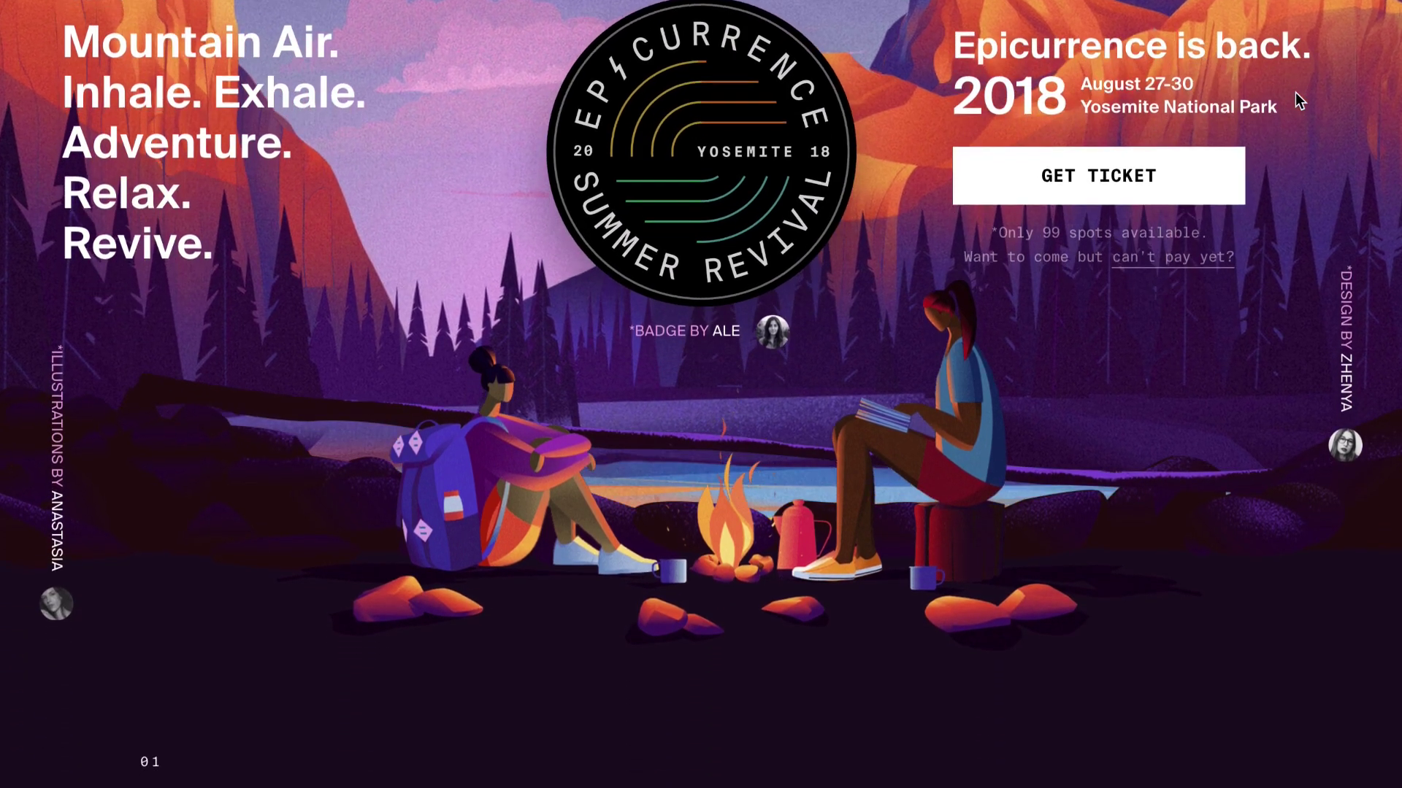
scroll(1295, 92, down, 7)
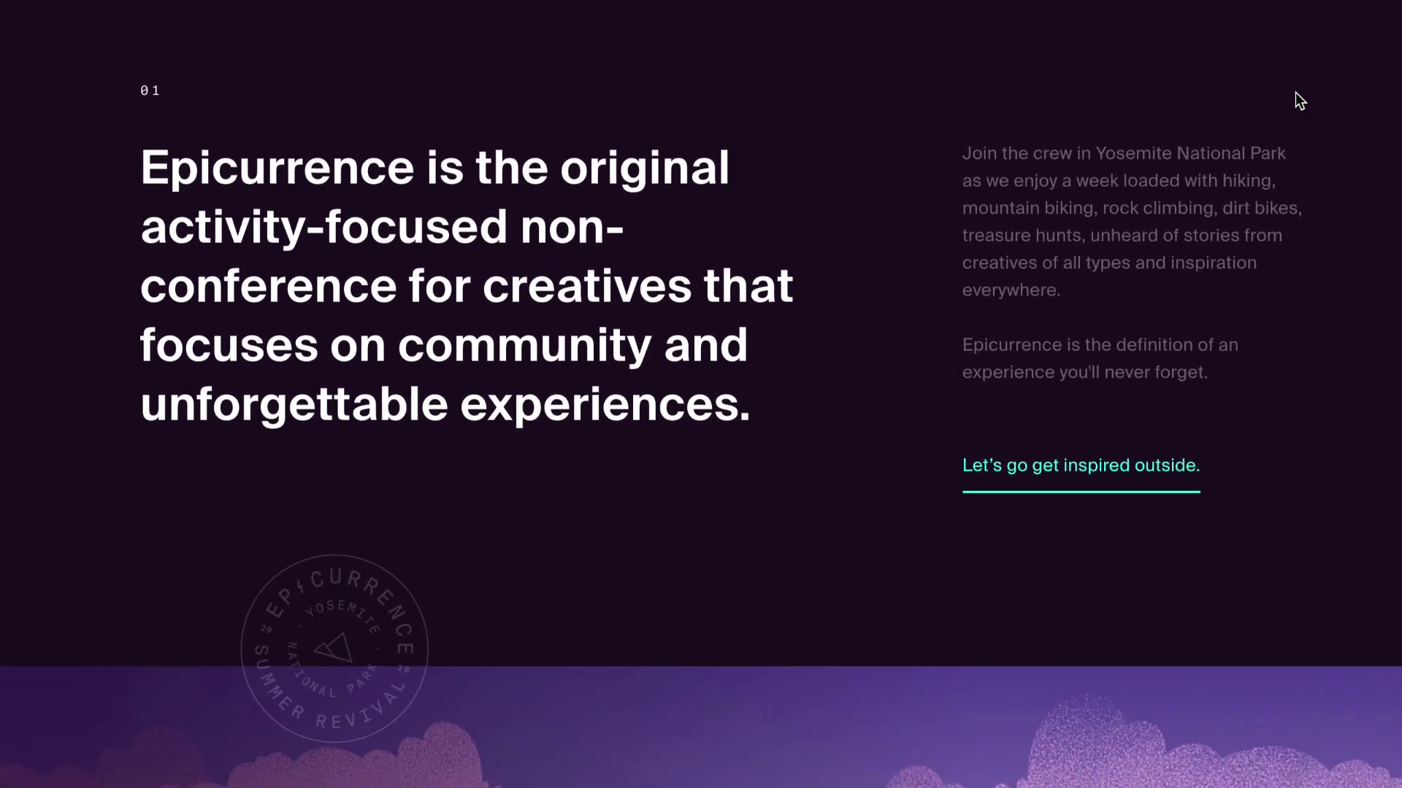
scroll(1295, 91, up, 3)
scroll(1295, 92, up, 8)
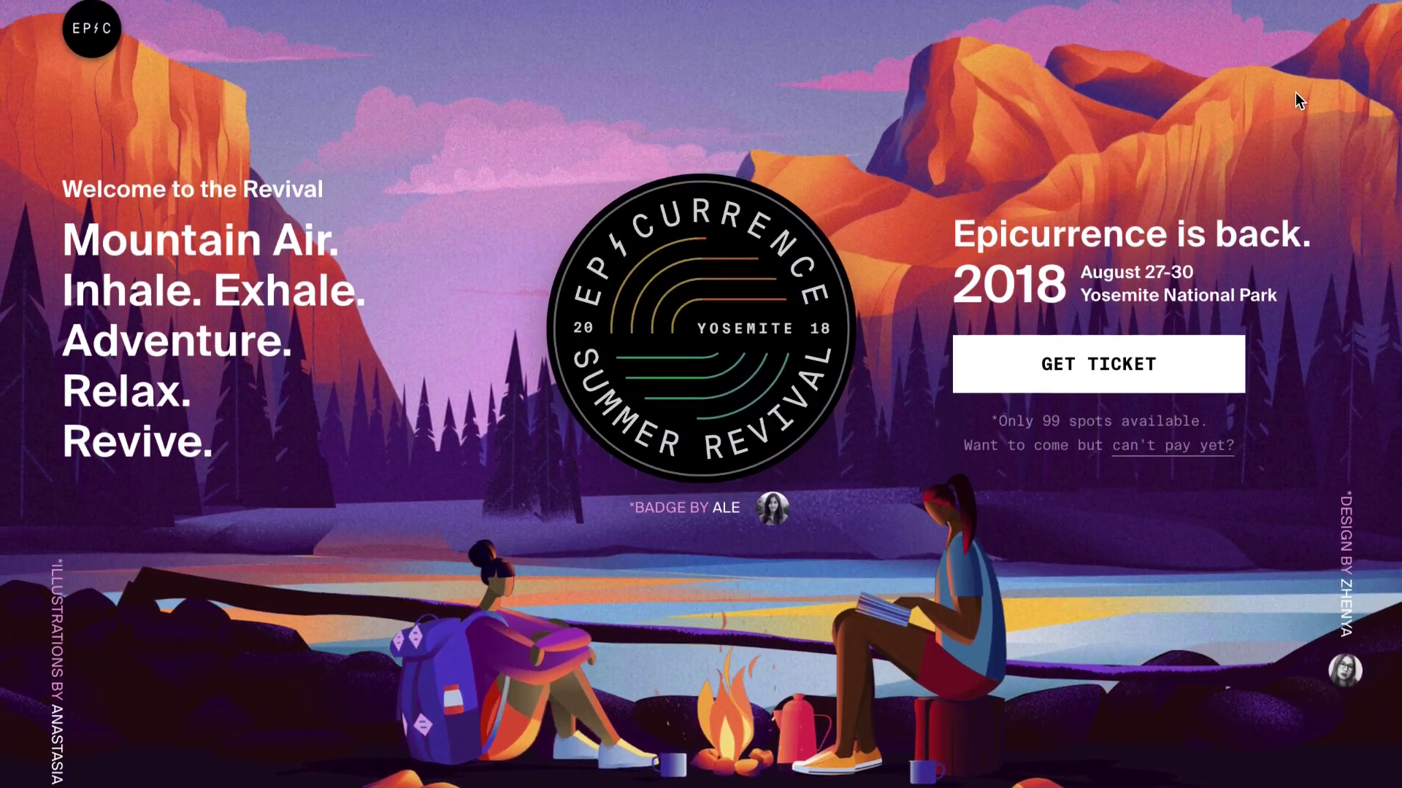
scroll(1295, 92, down, 3)
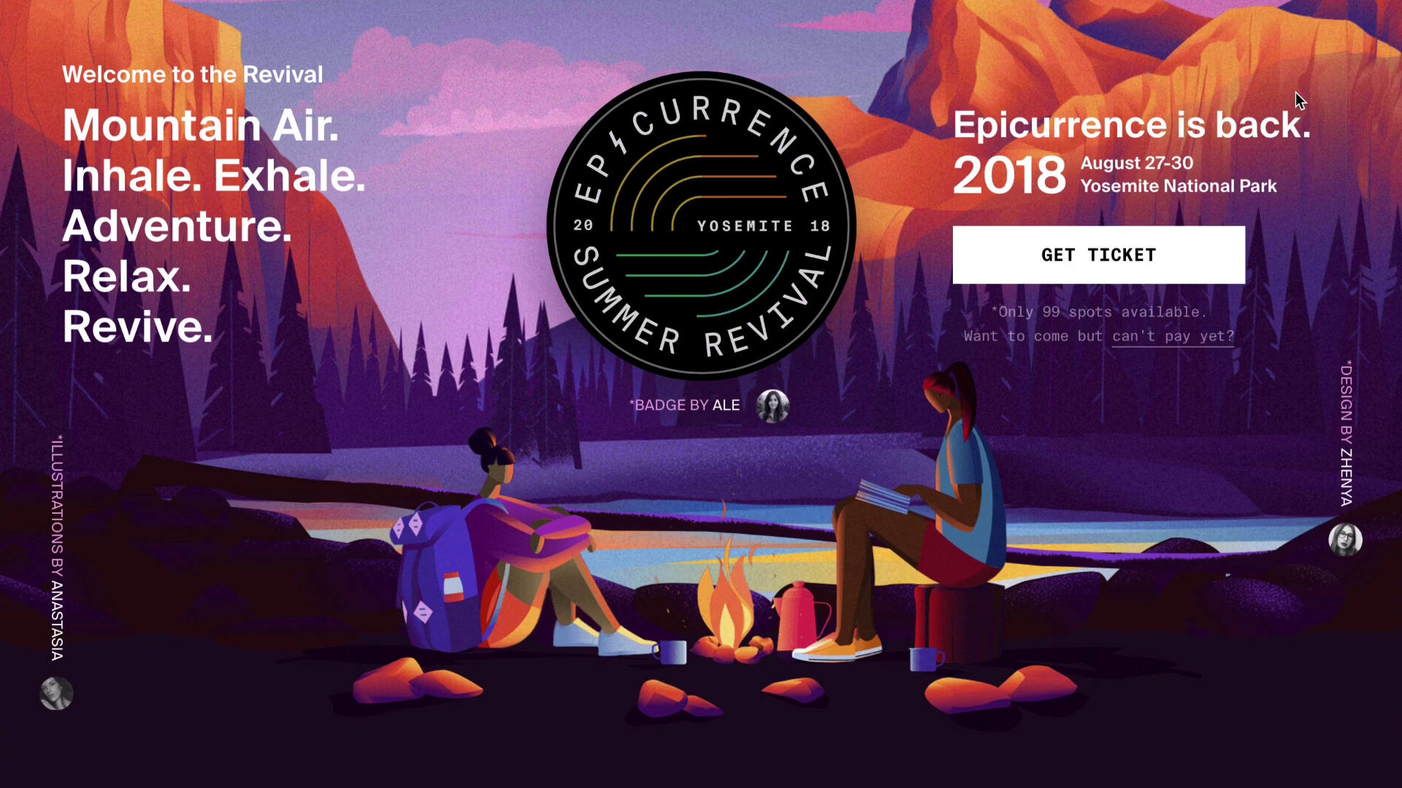
scroll(1295, 92, down, 3)
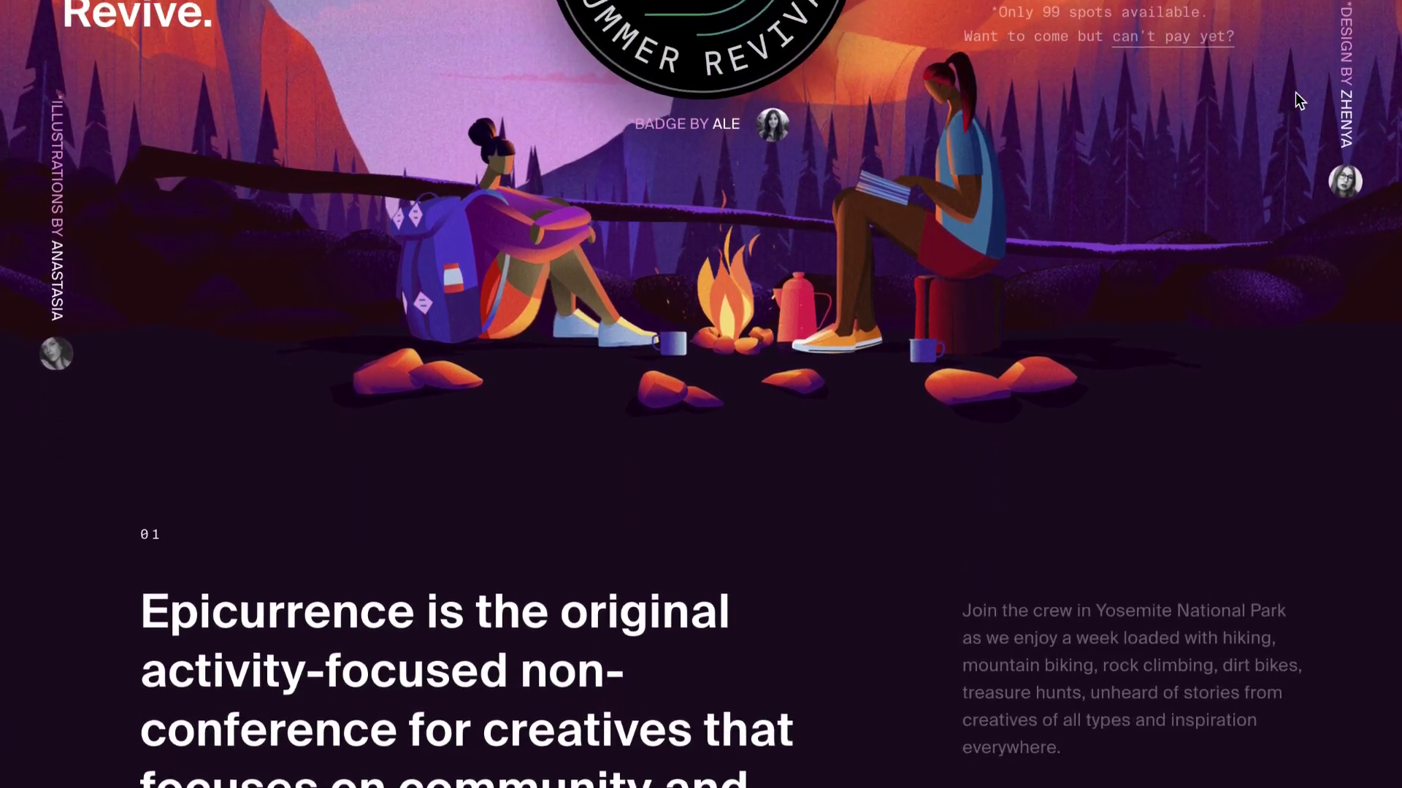
scroll(1295, 92, up, 3)
scroll(1295, 92, up, 3)
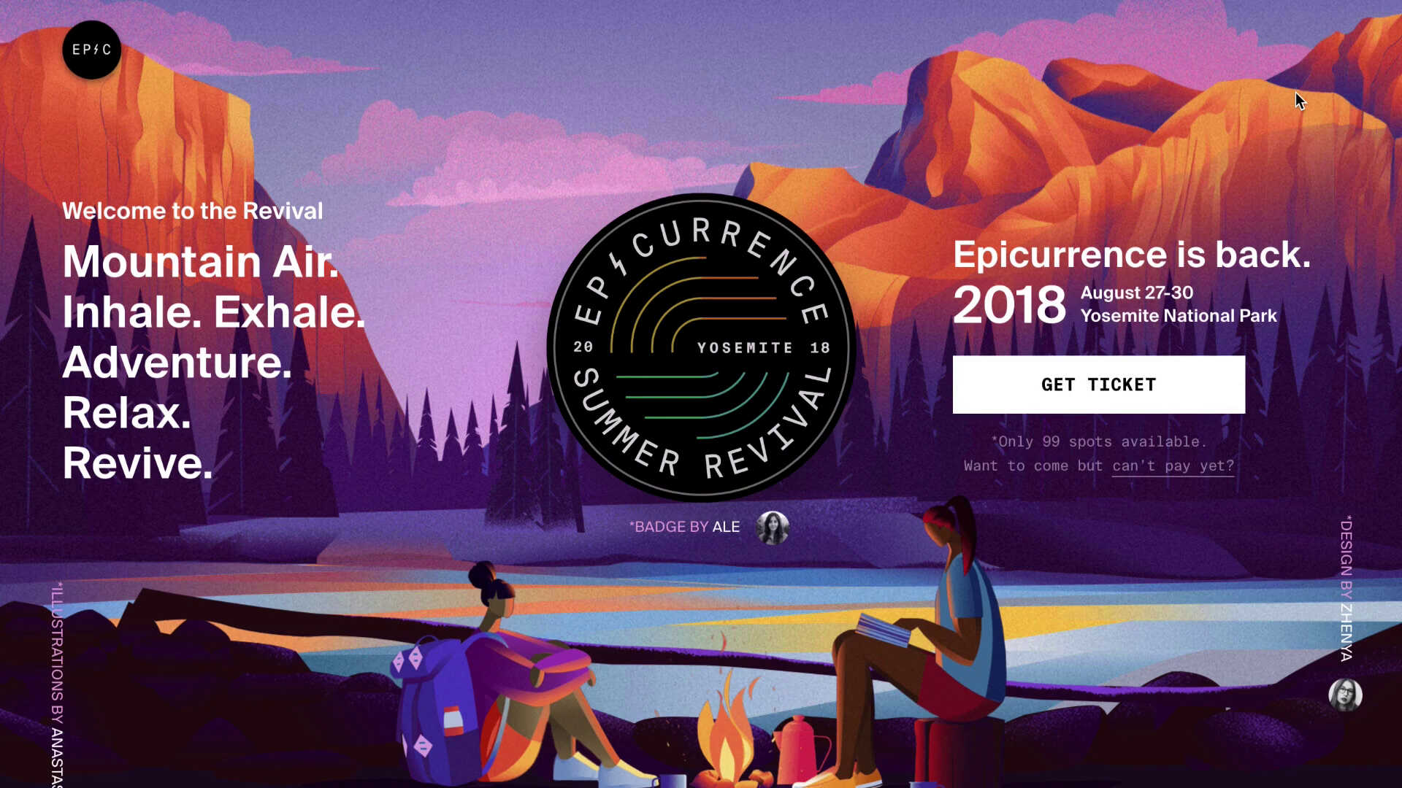
scroll(1295, 92, down, 2)
scroll(1295, 92, down, 3)
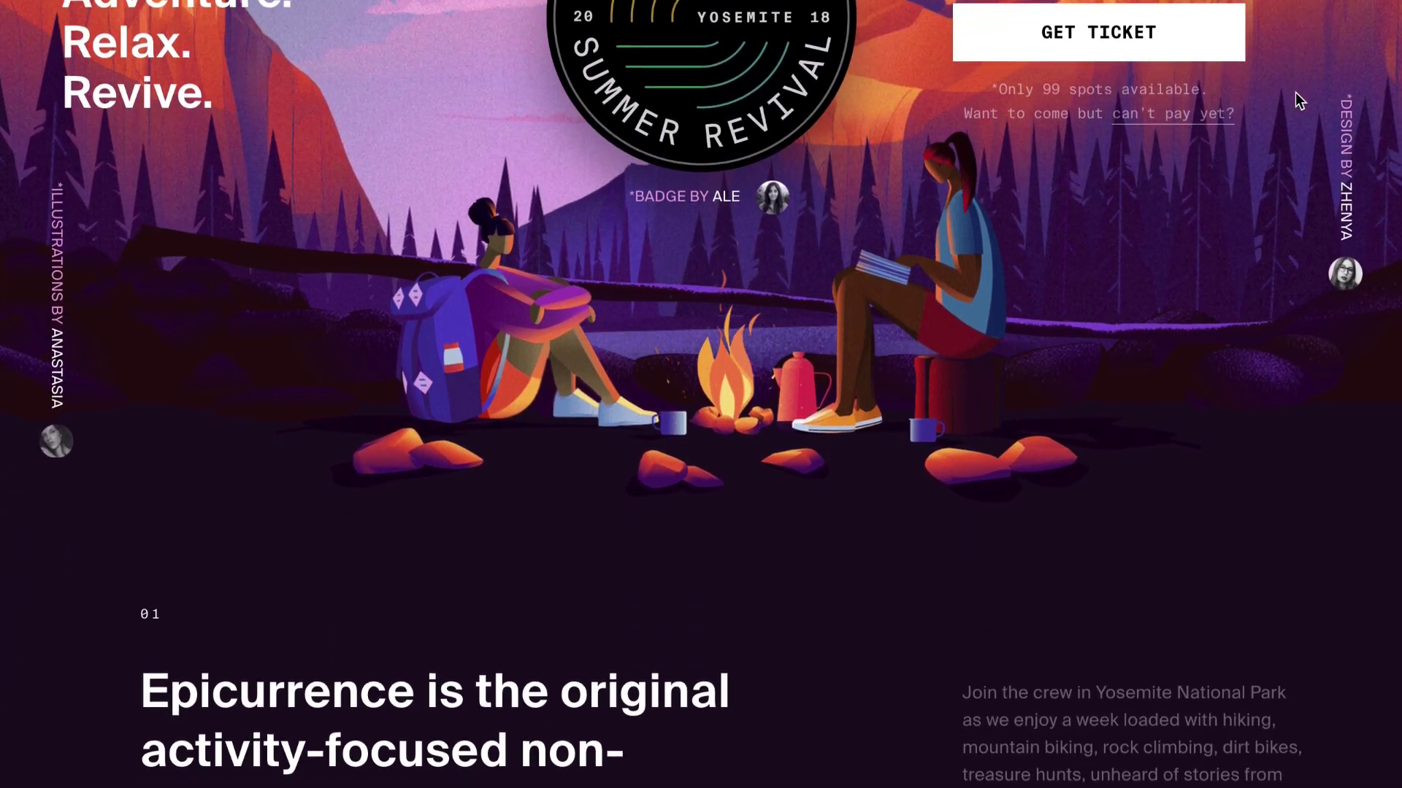
scroll(1295, 92, up, 2)
scroll(1295, 92, up, 3)
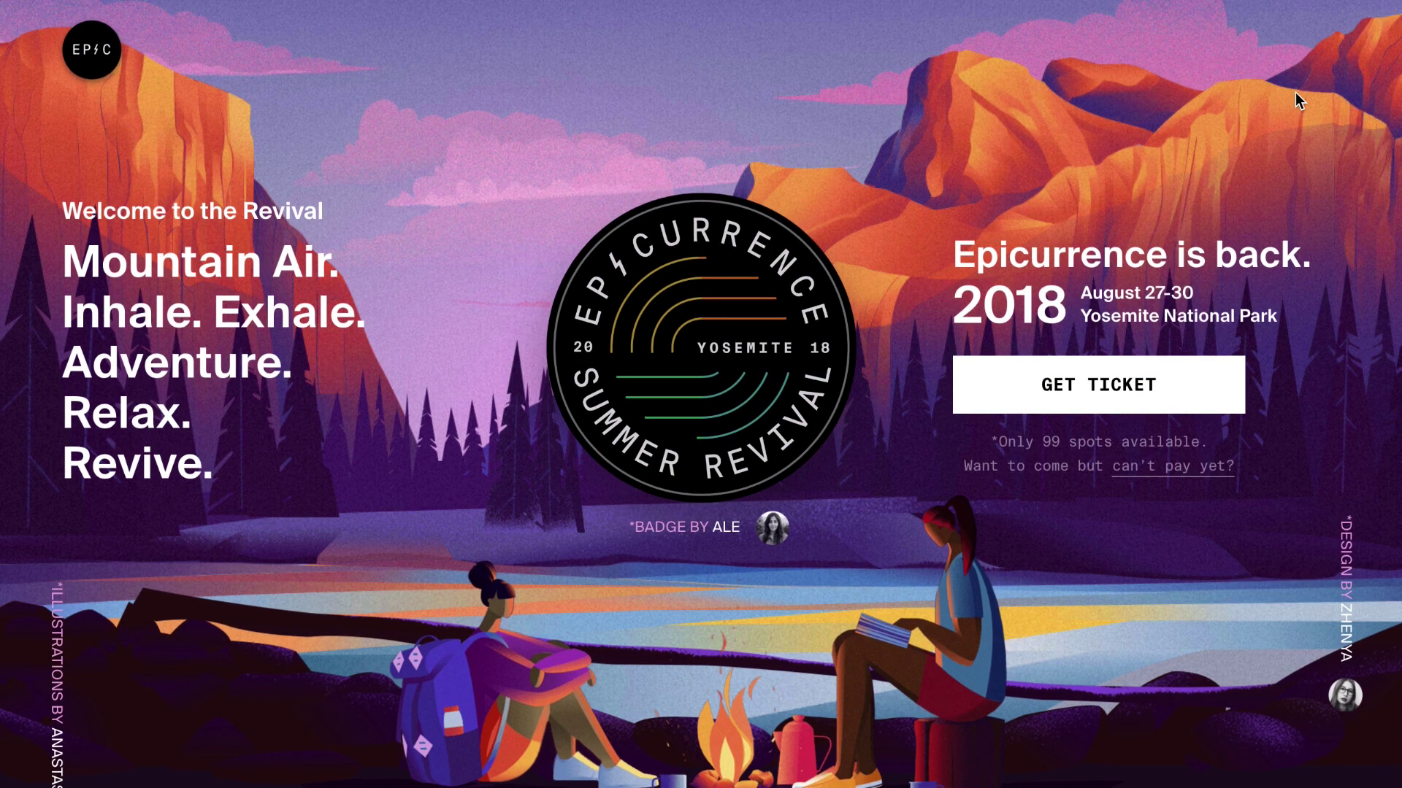
Scroll down past the Treasure Hunt section to the Hiking, Rock Climbing and Mountain Biking list.
scroll(1295, 92, down, 3)
scroll(1295, 92, down, 6)
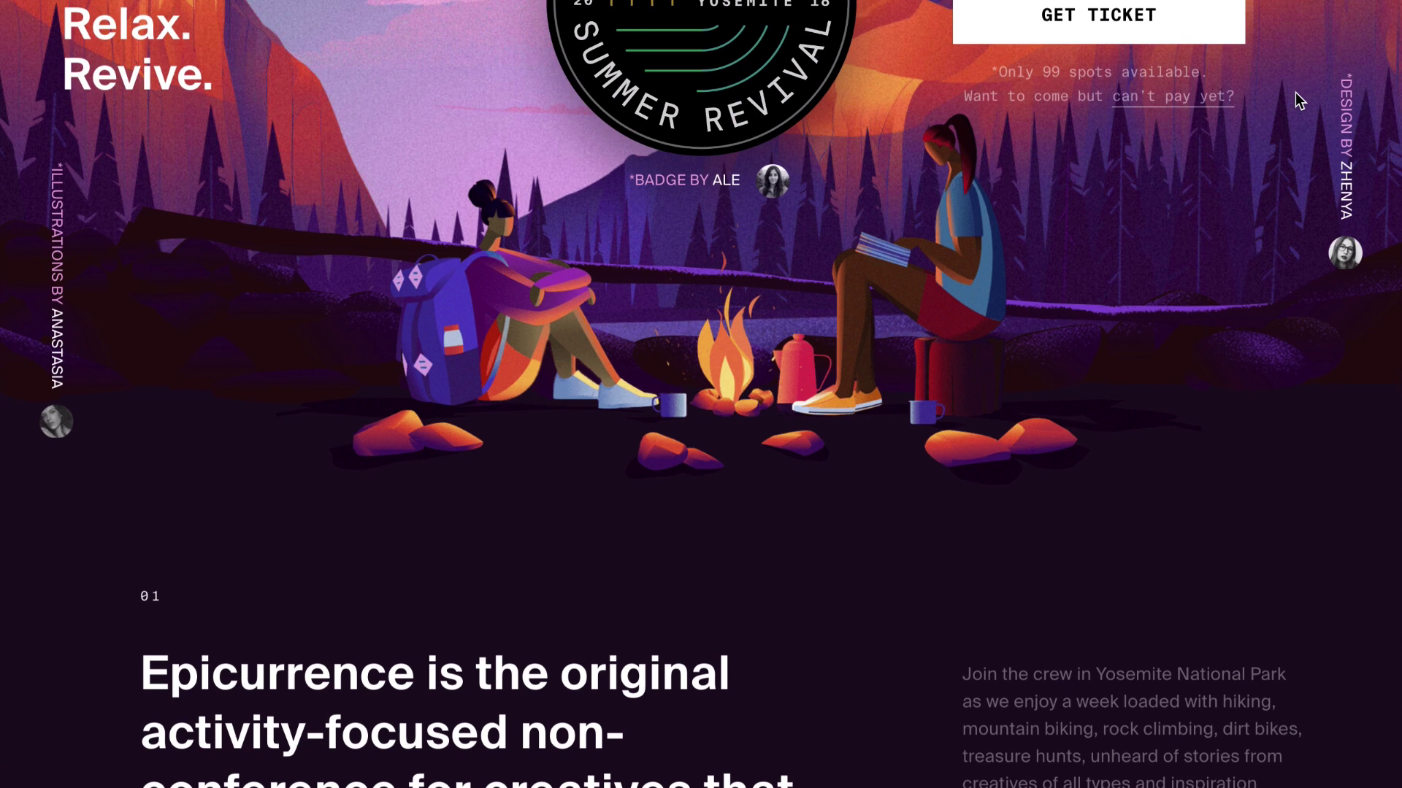
scroll(1295, 92, down, 5)
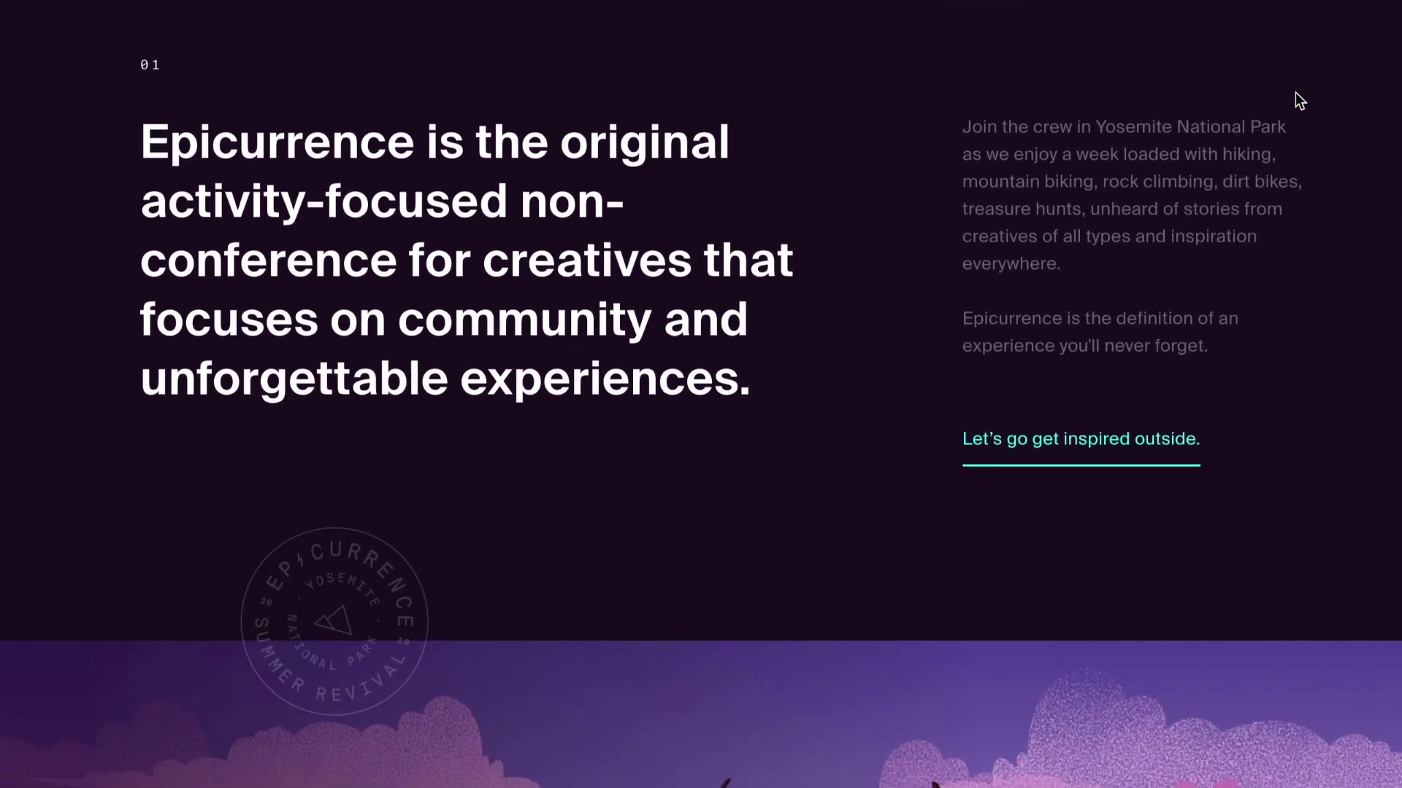
scroll(1295, 92, down, 4)
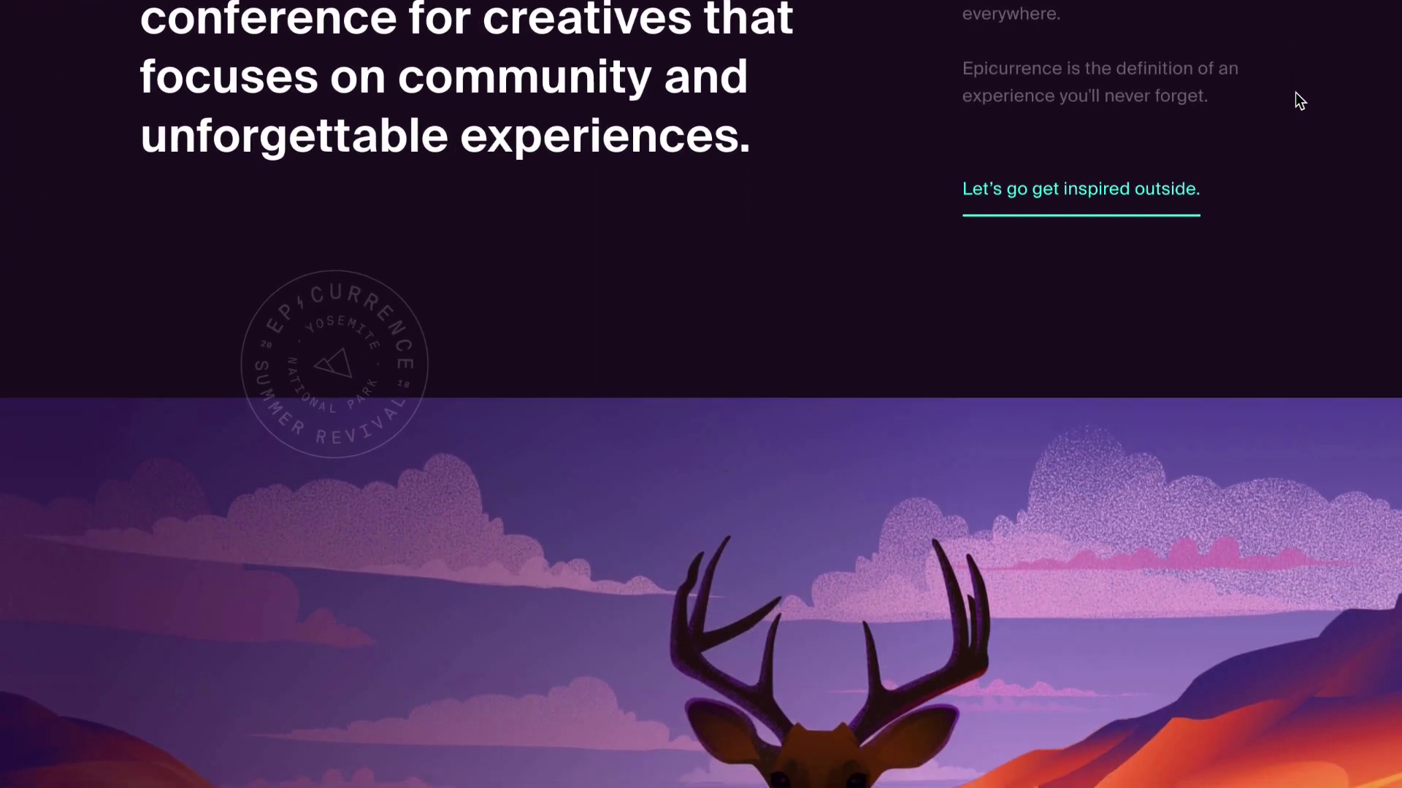
scroll(1295, 92, up, 4)
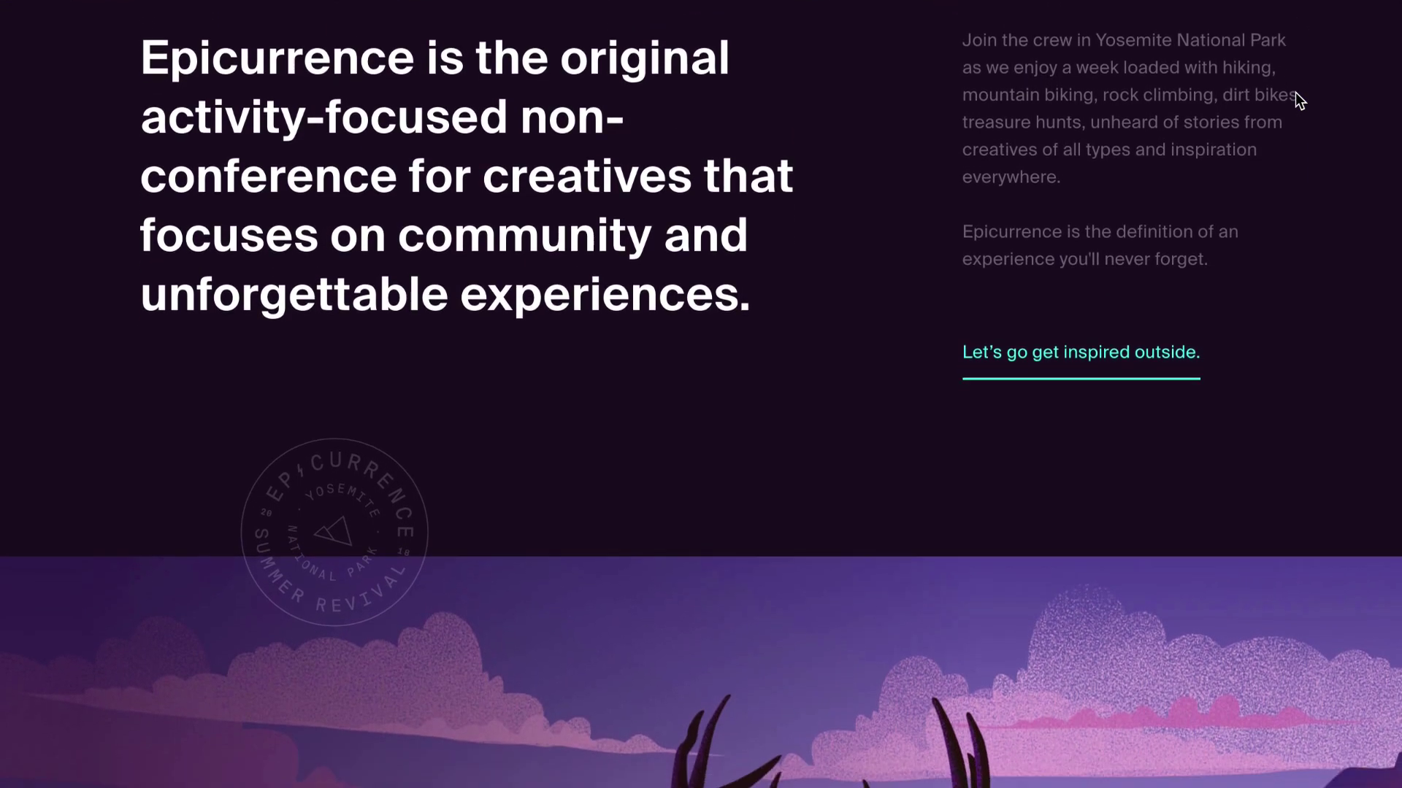
scroll(1295, 93, down, 9)
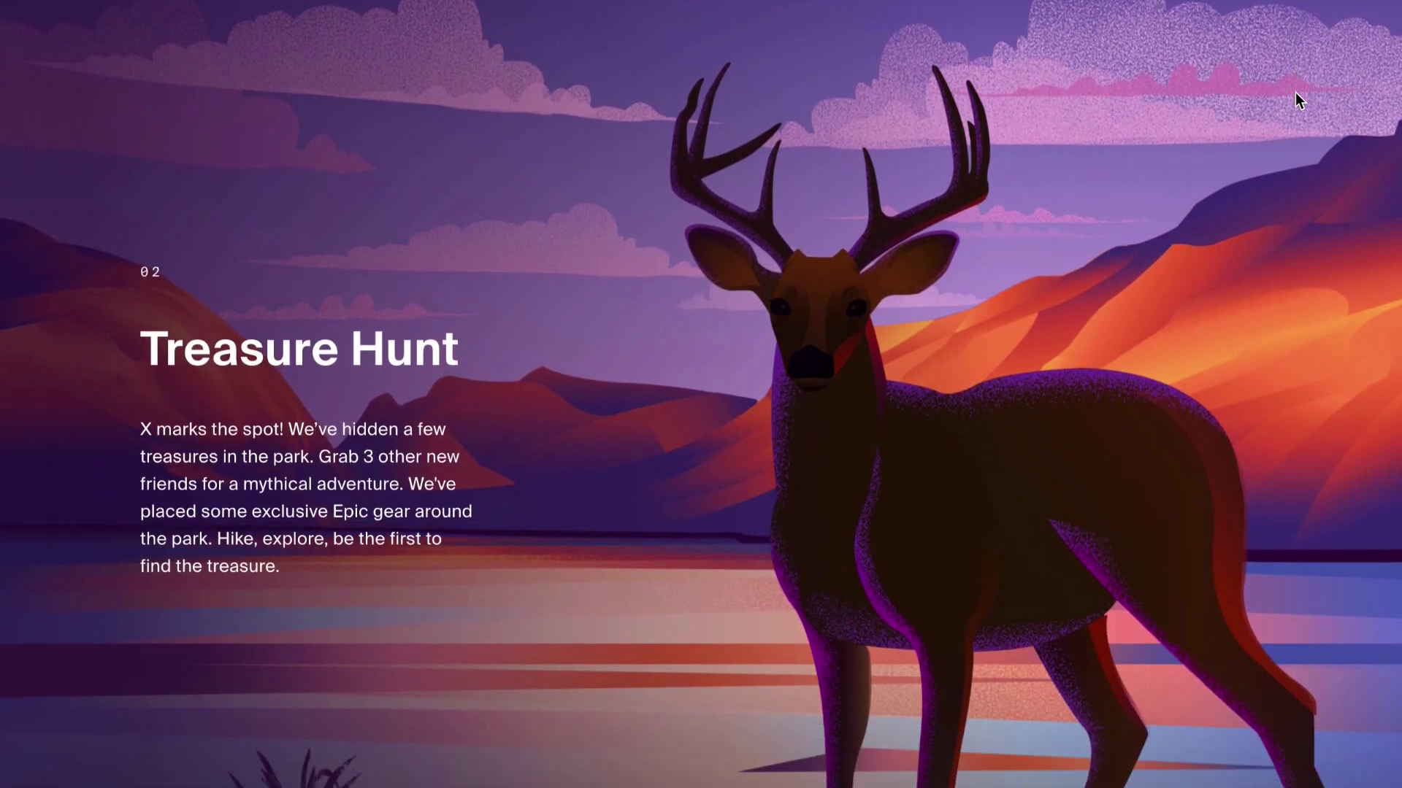
scroll(1295, 92, down, 2)
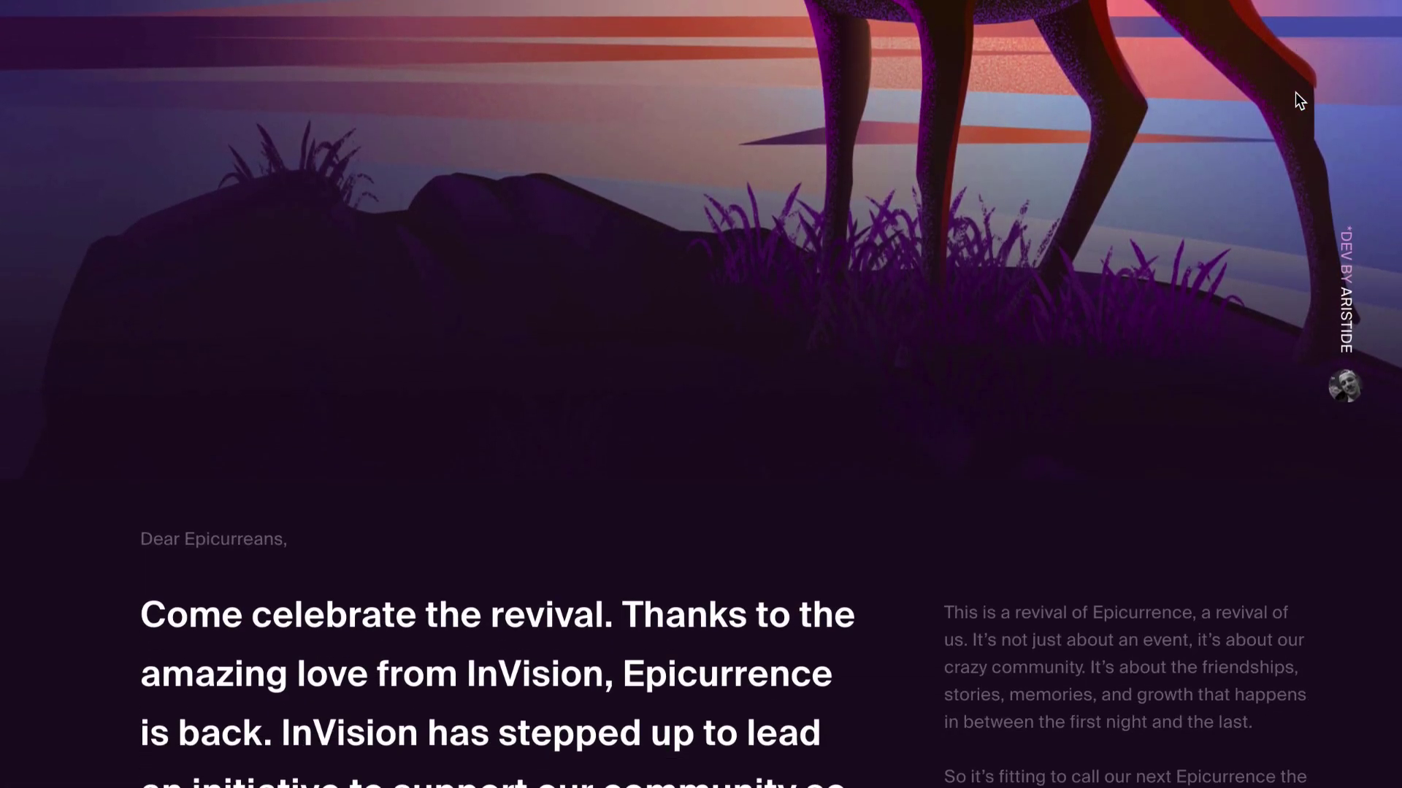
scroll(1295, 92, up, 6)
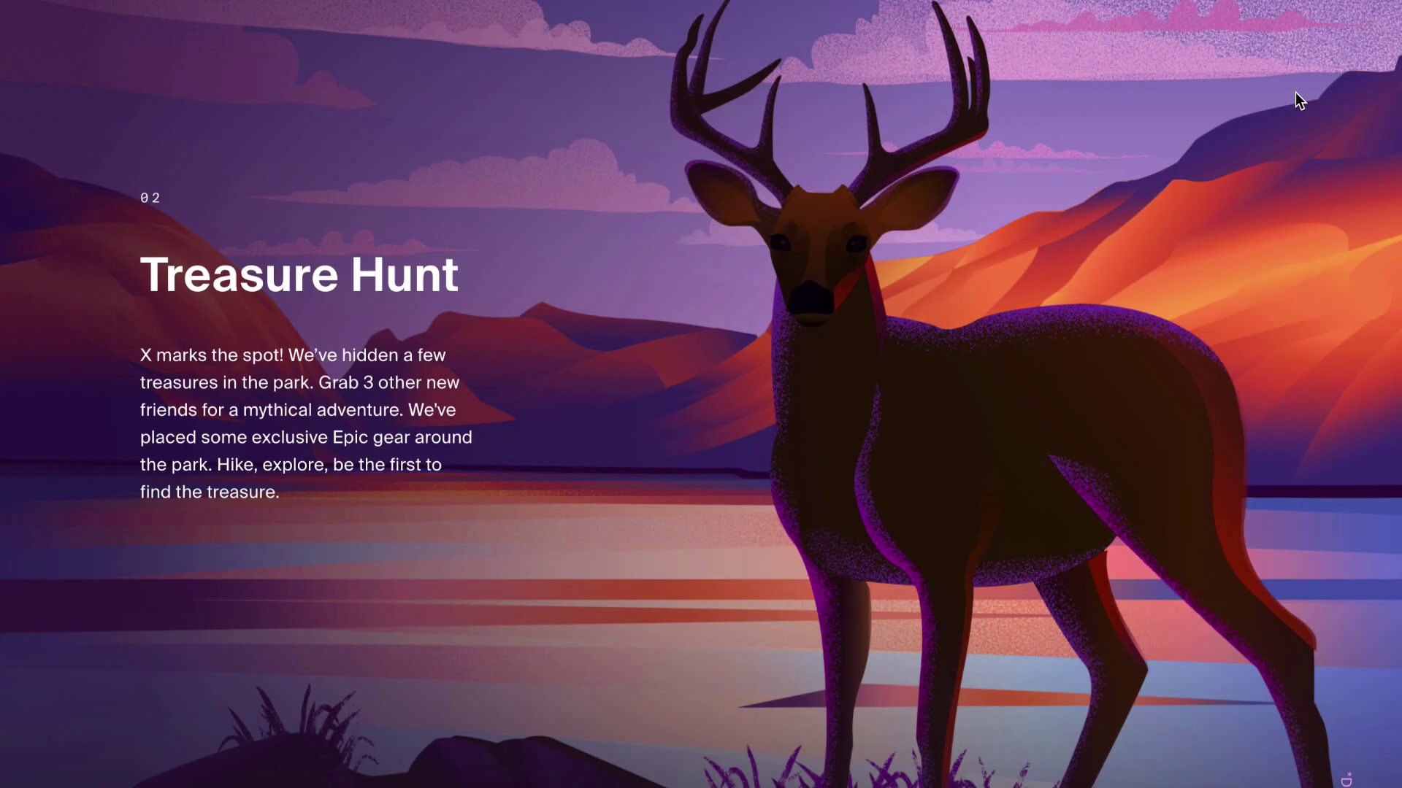
scroll(1295, 92, down, 12)
scroll(1295, 92, down, 8)
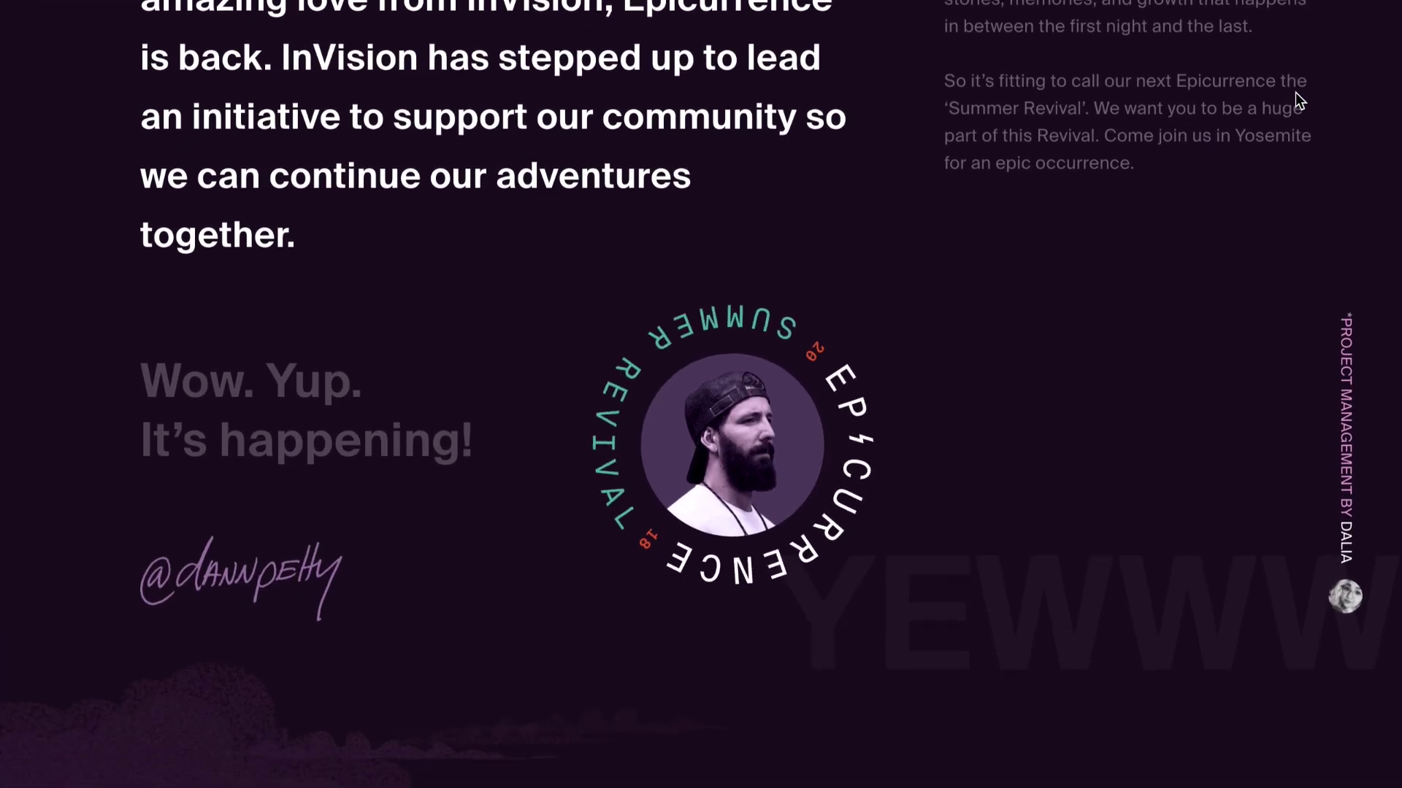
scroll(1297, 93, up, 7)
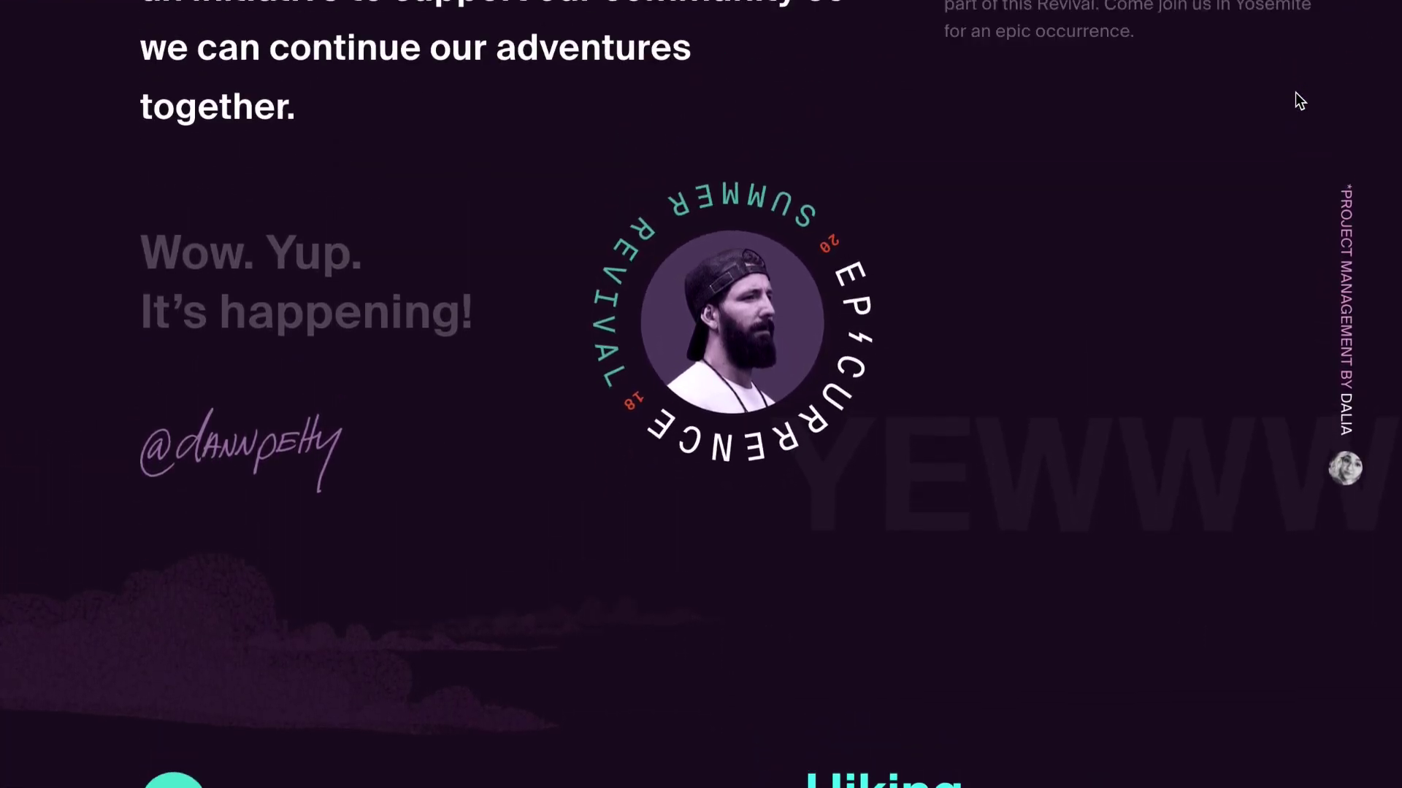
scroll(1295, 92, down, 6)
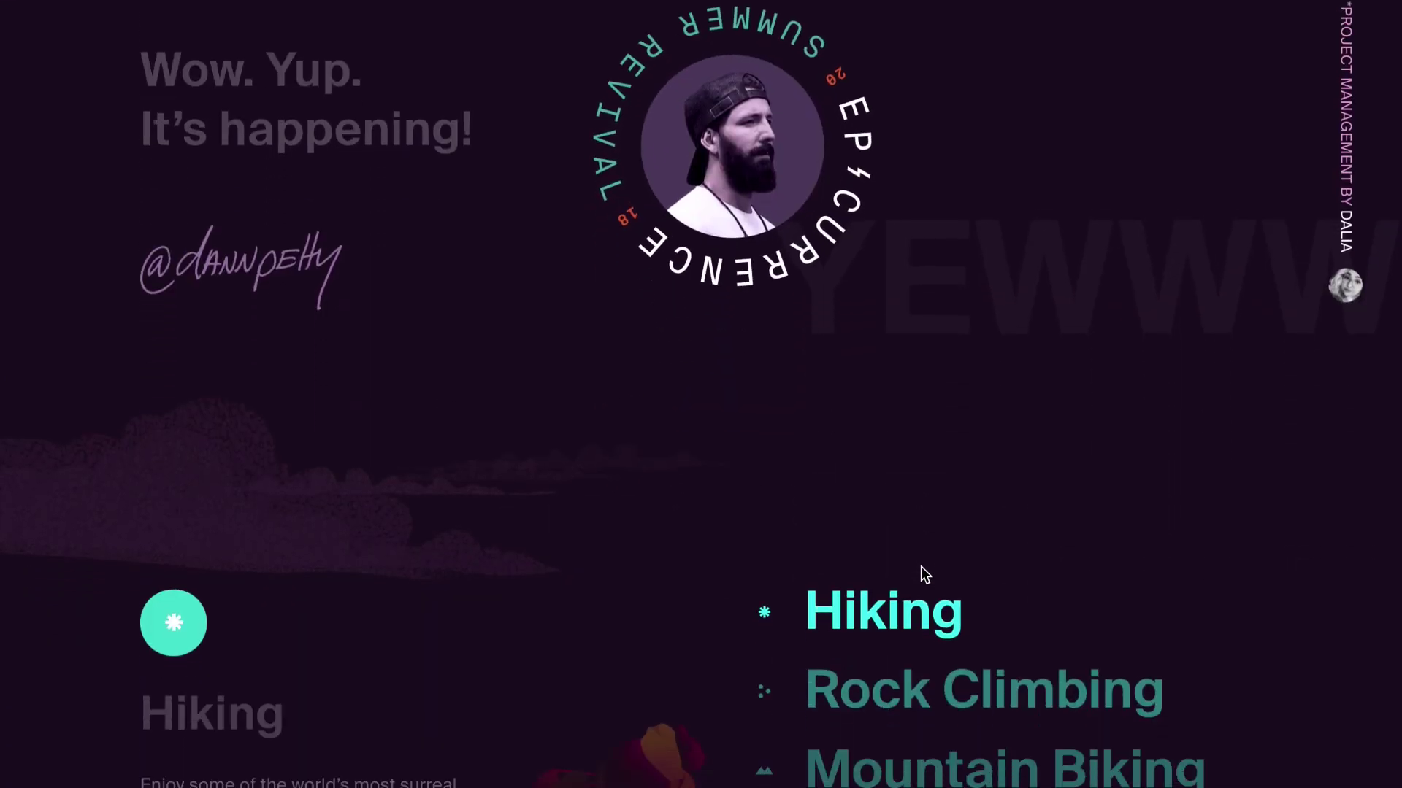
scroll(922, 568, up, 10)
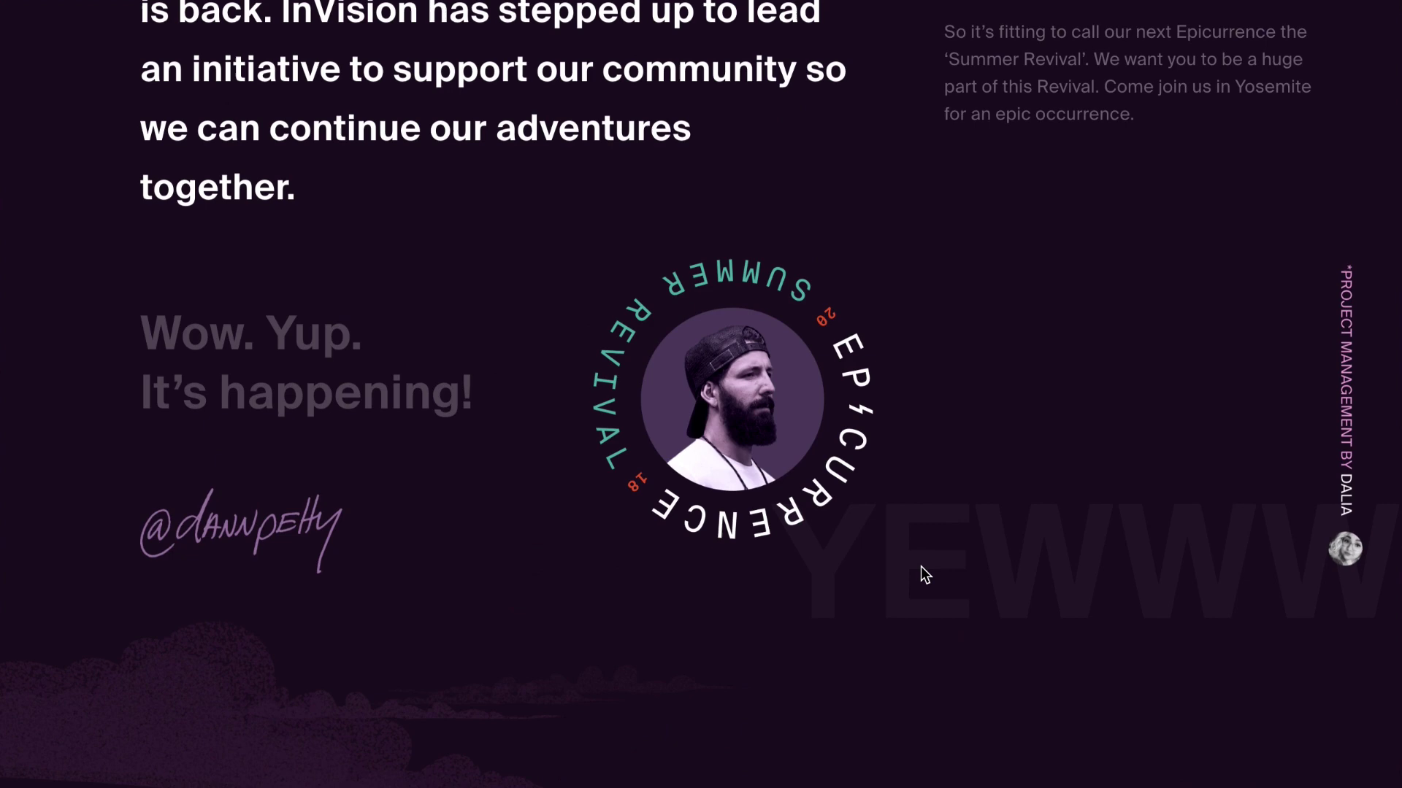
Browse down through the Creative Challenge and 2016 video sections, then back up to the letter.
scroll(921, 568, down, 7)
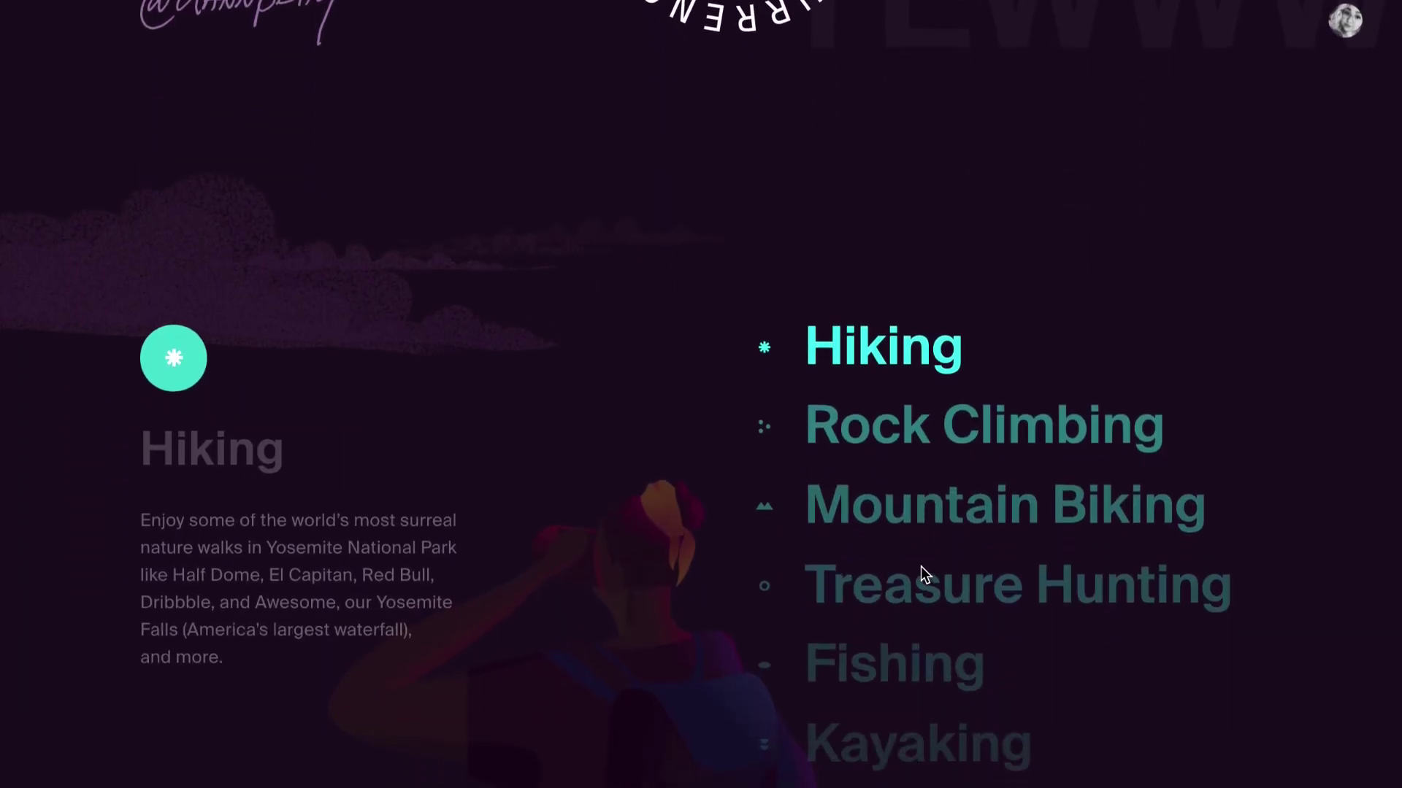
scroll(921, 575, down, 2)
scroll(921, 568, down, 10)
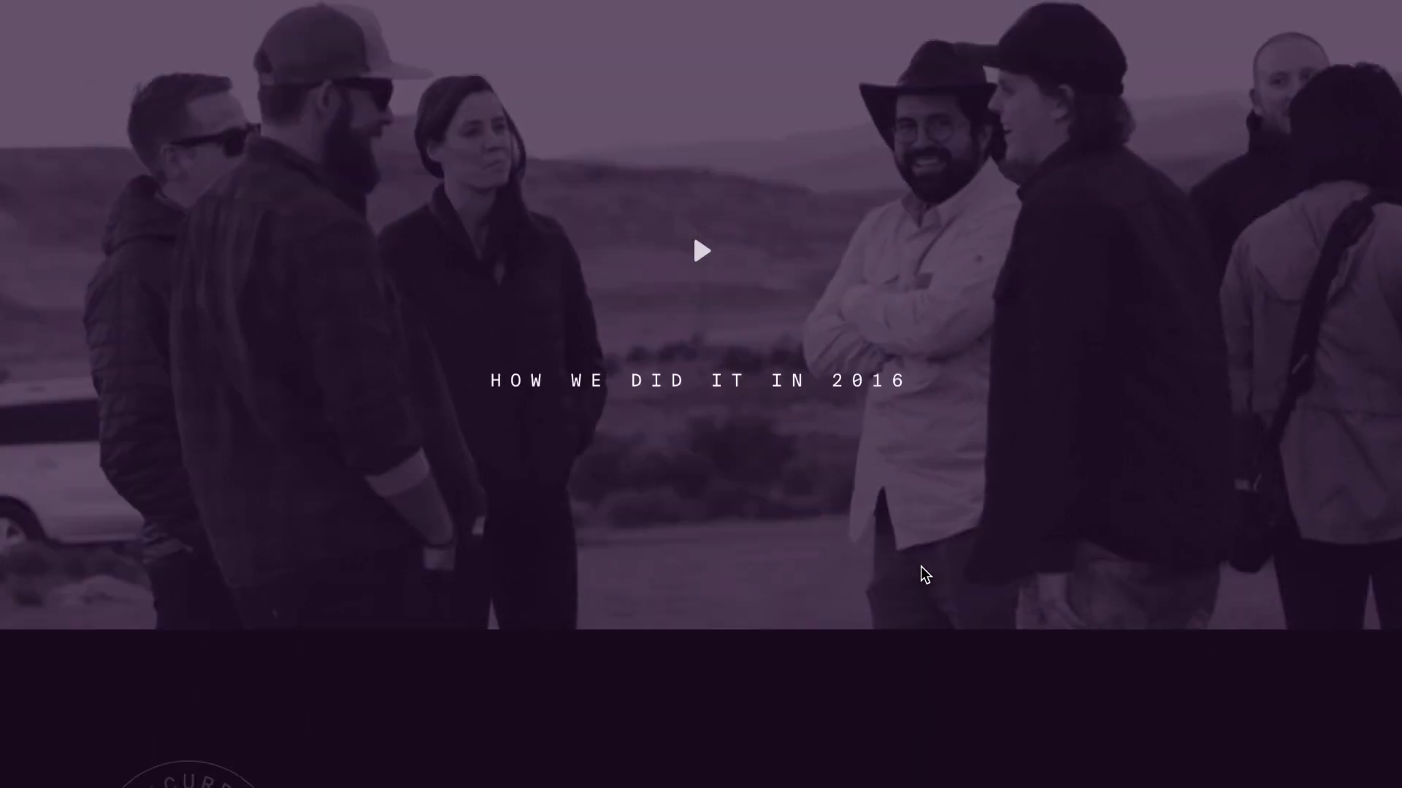
scroll(921, 566, up, 20)
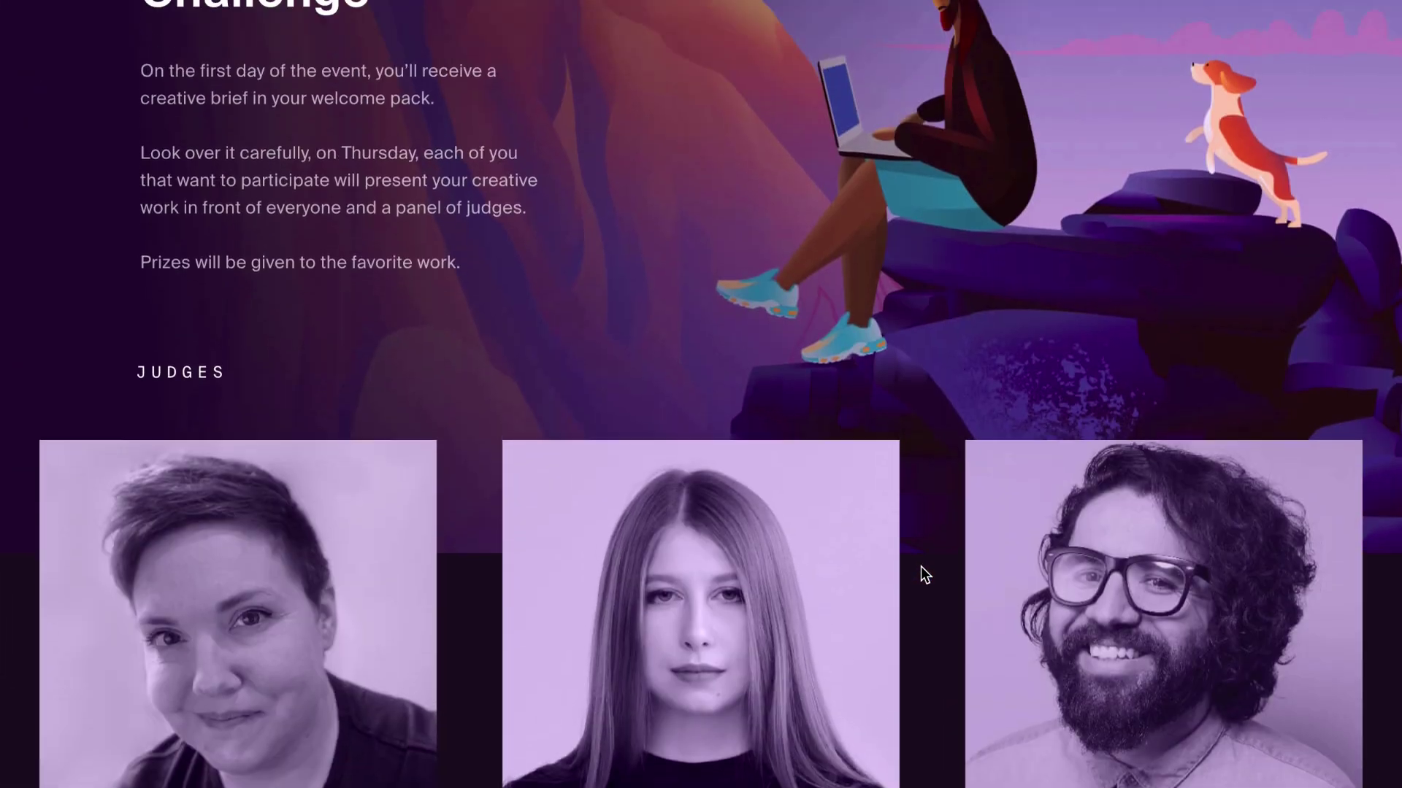
scroll(921, 566, up, 10)
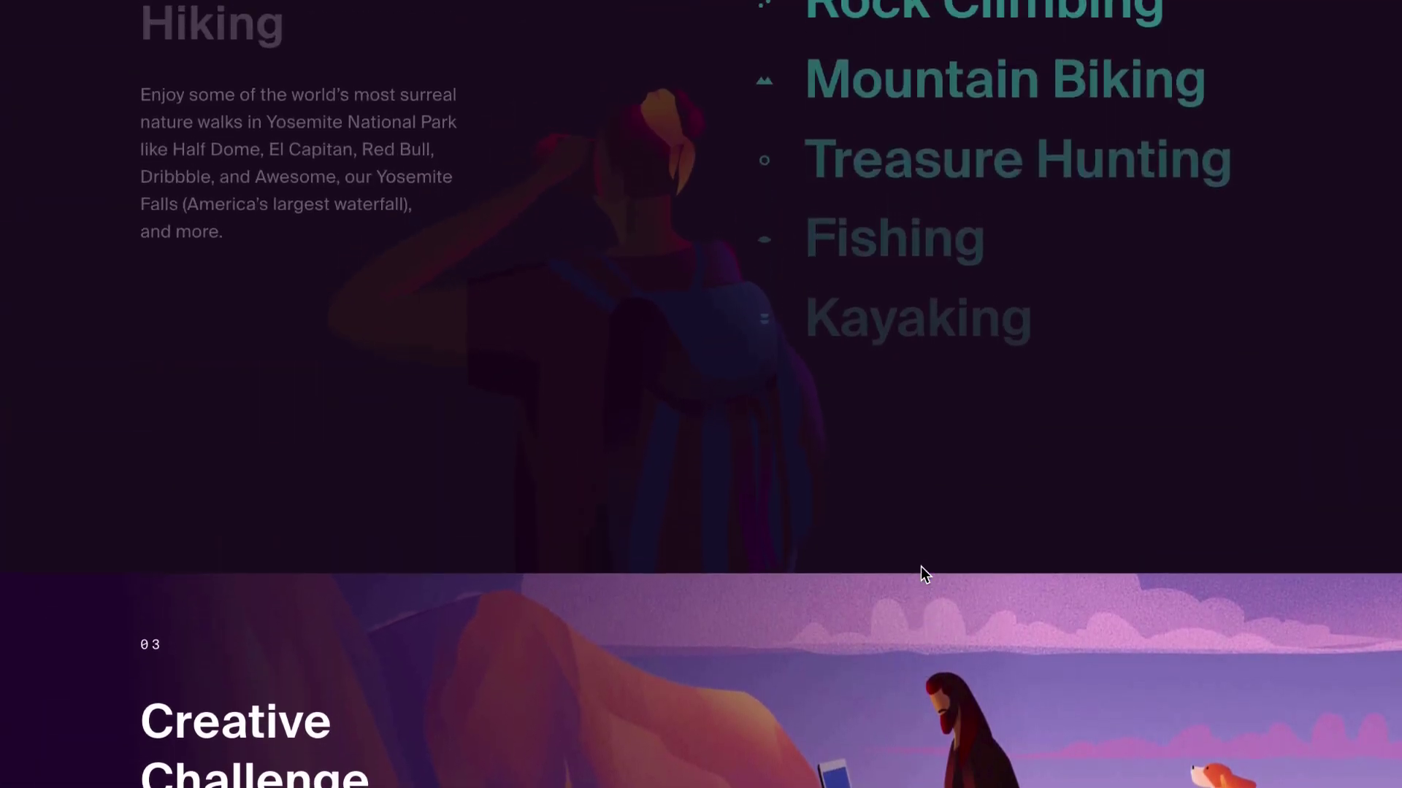
scroll(921, 566, up, 15)
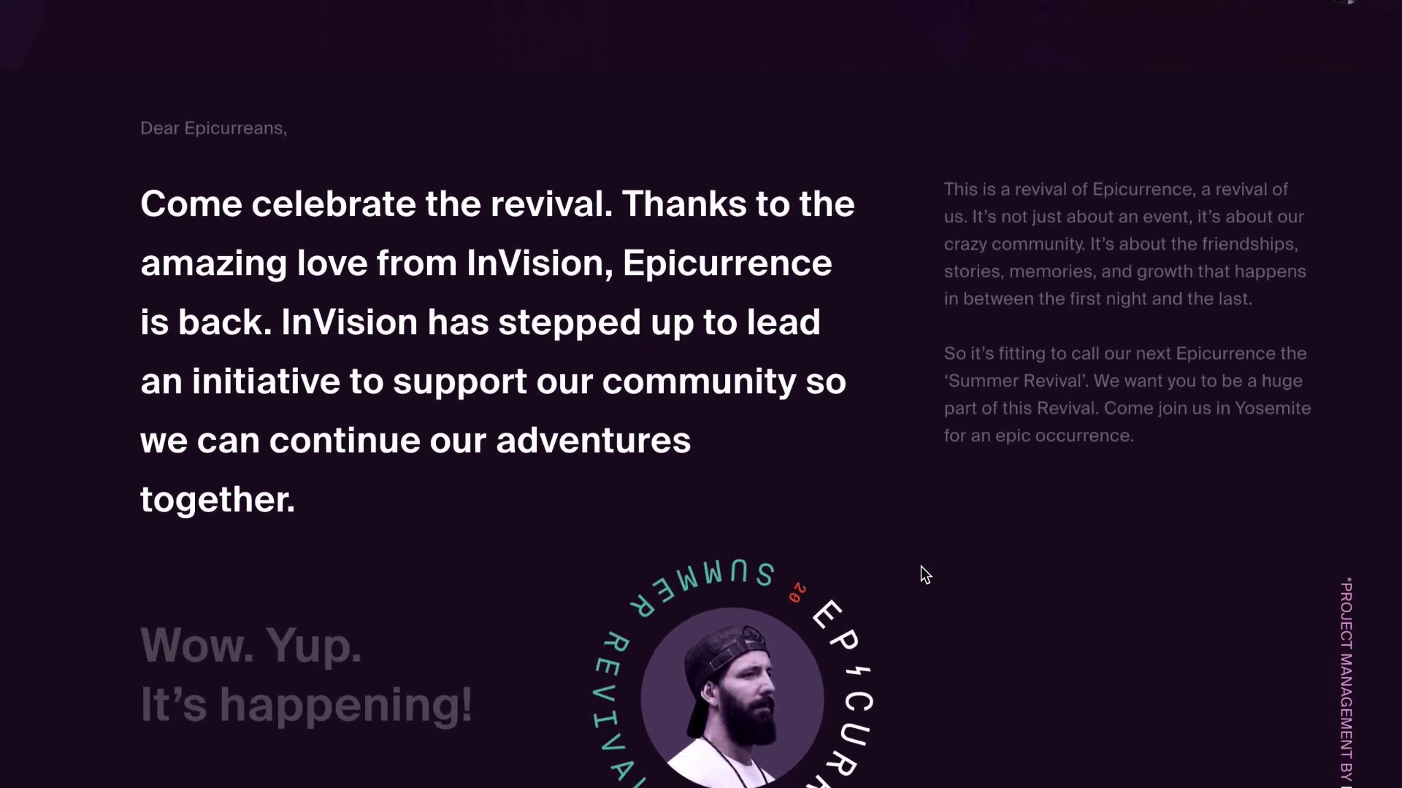
scroll(922, 567, down, 1)
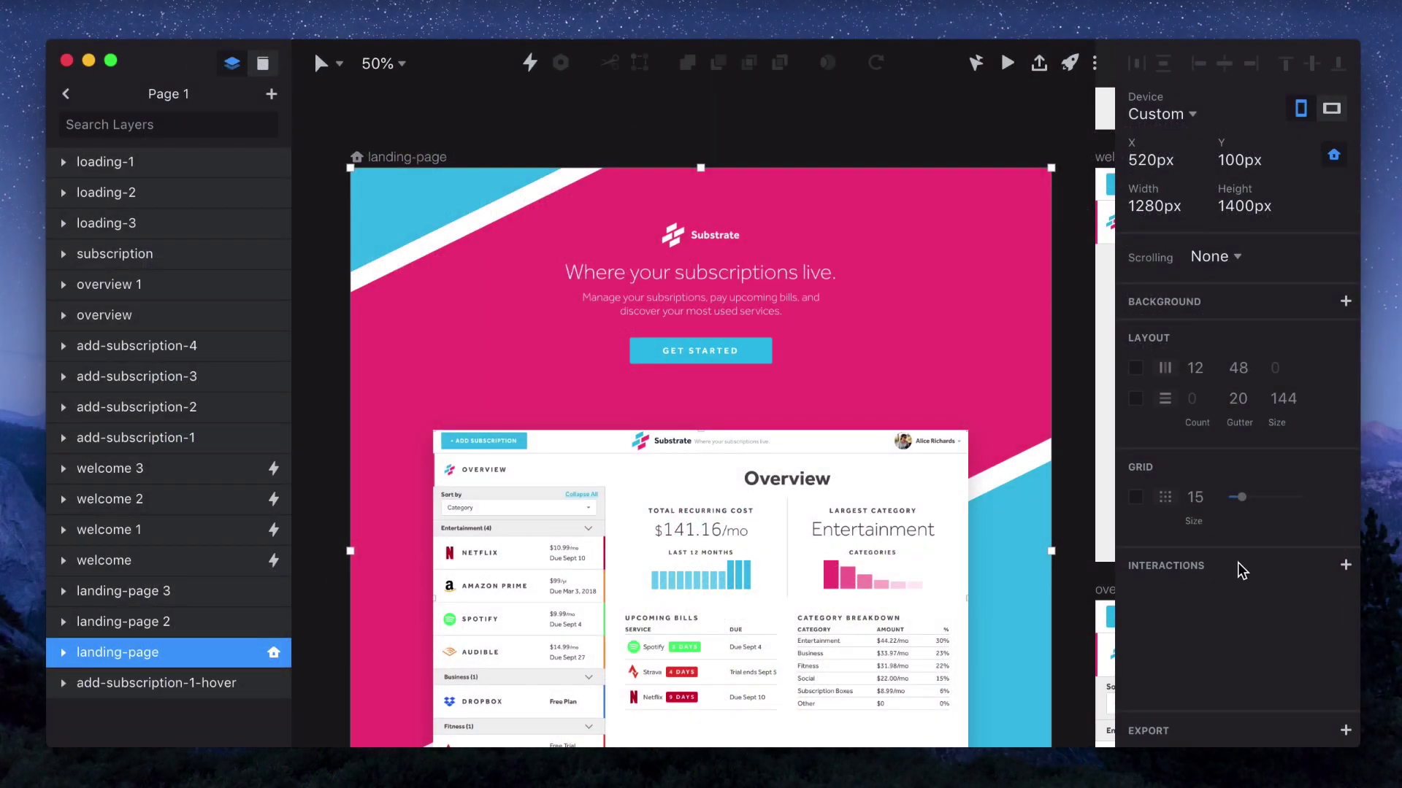
scroll(1073, 485, down, 4)
scroll(1073, 497, down, 4)
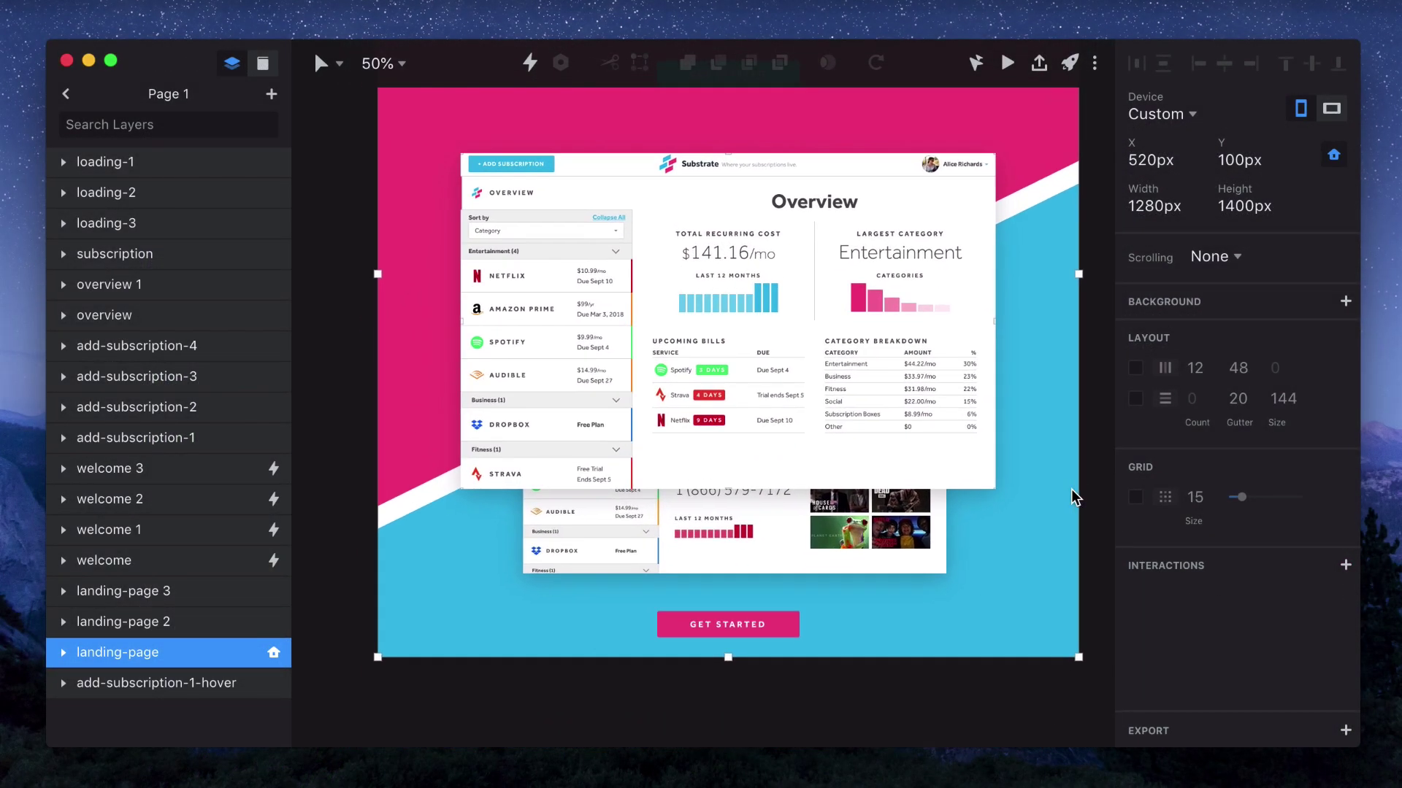
scroll(1073, 497, up, 9)
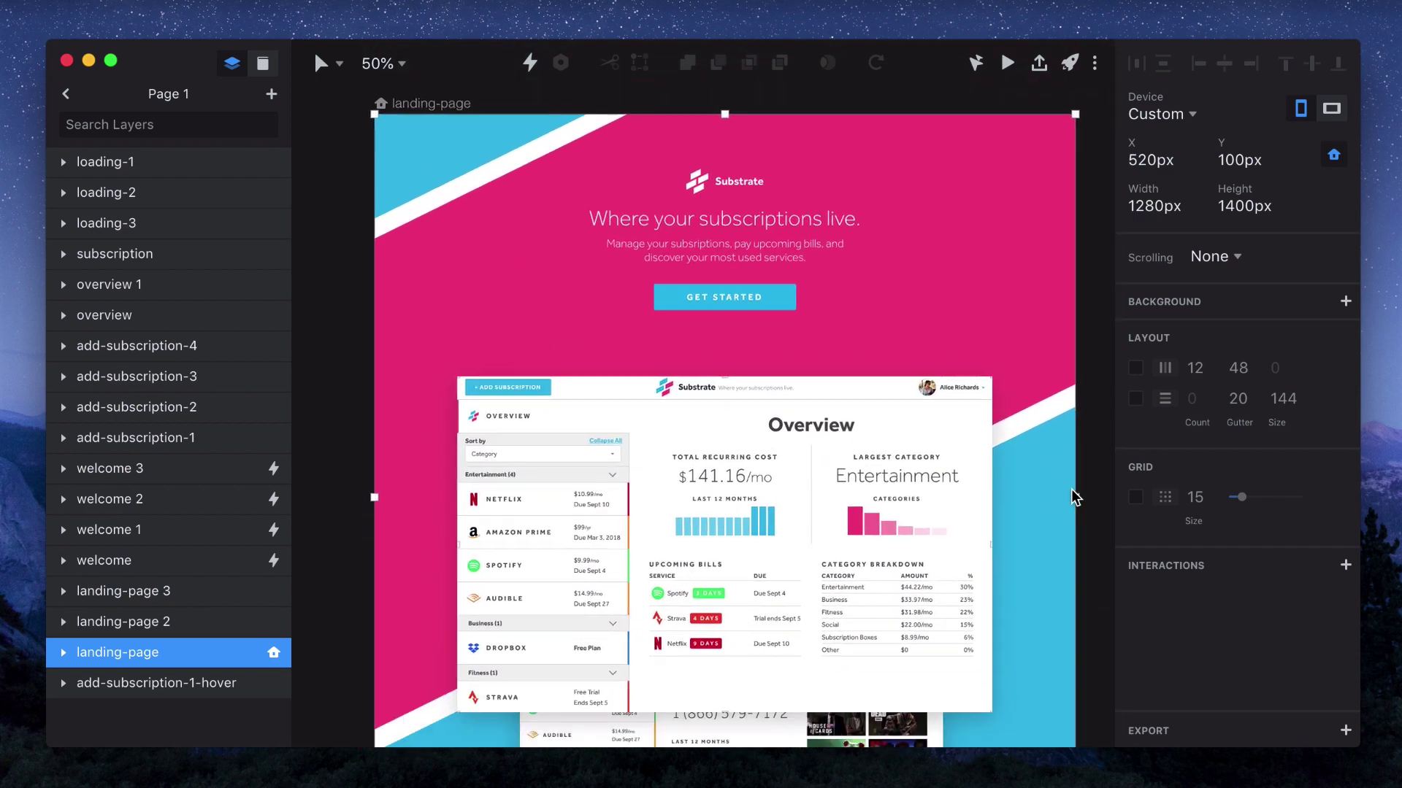
scroll(1073, 491, down, 5)
key(super+0)
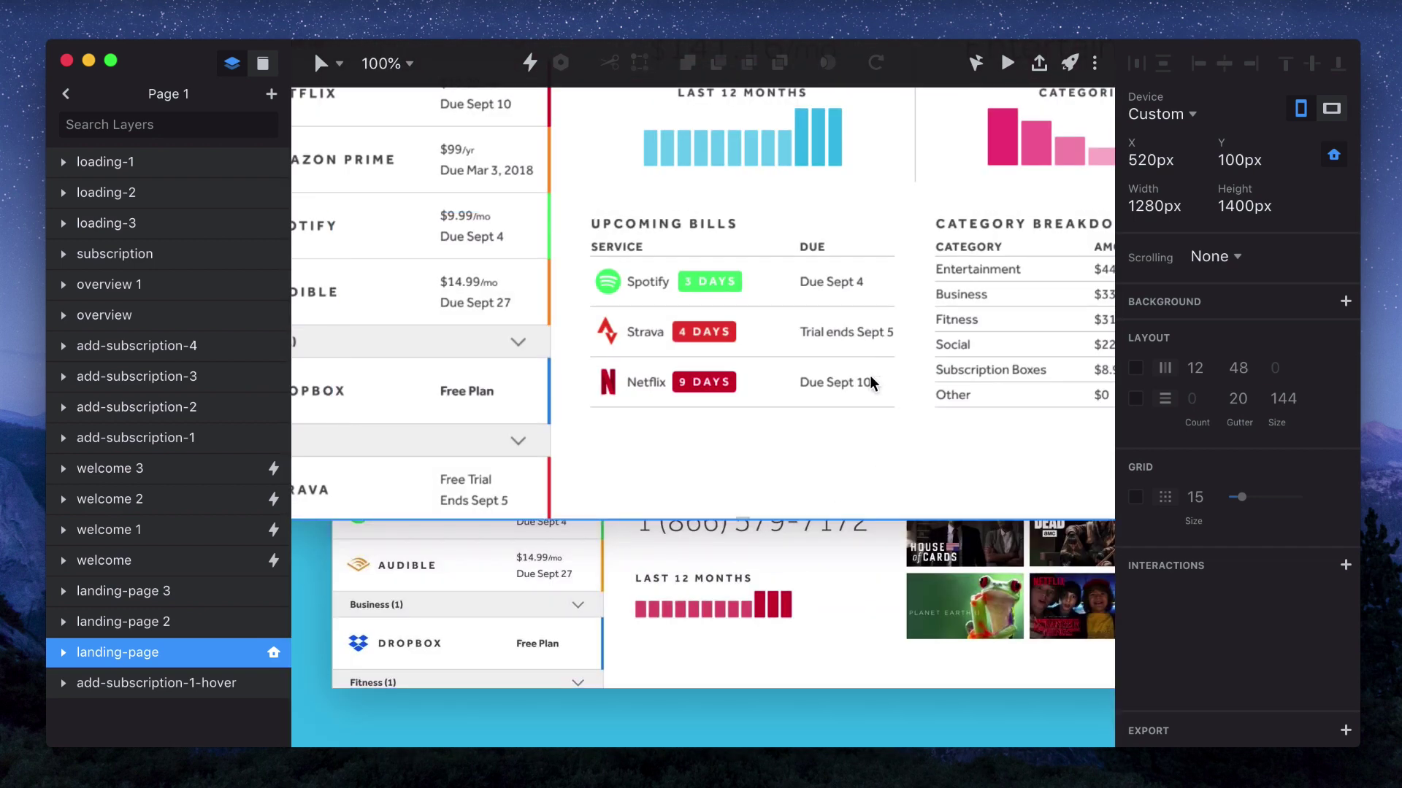
scroll(460, 649, down, 5)
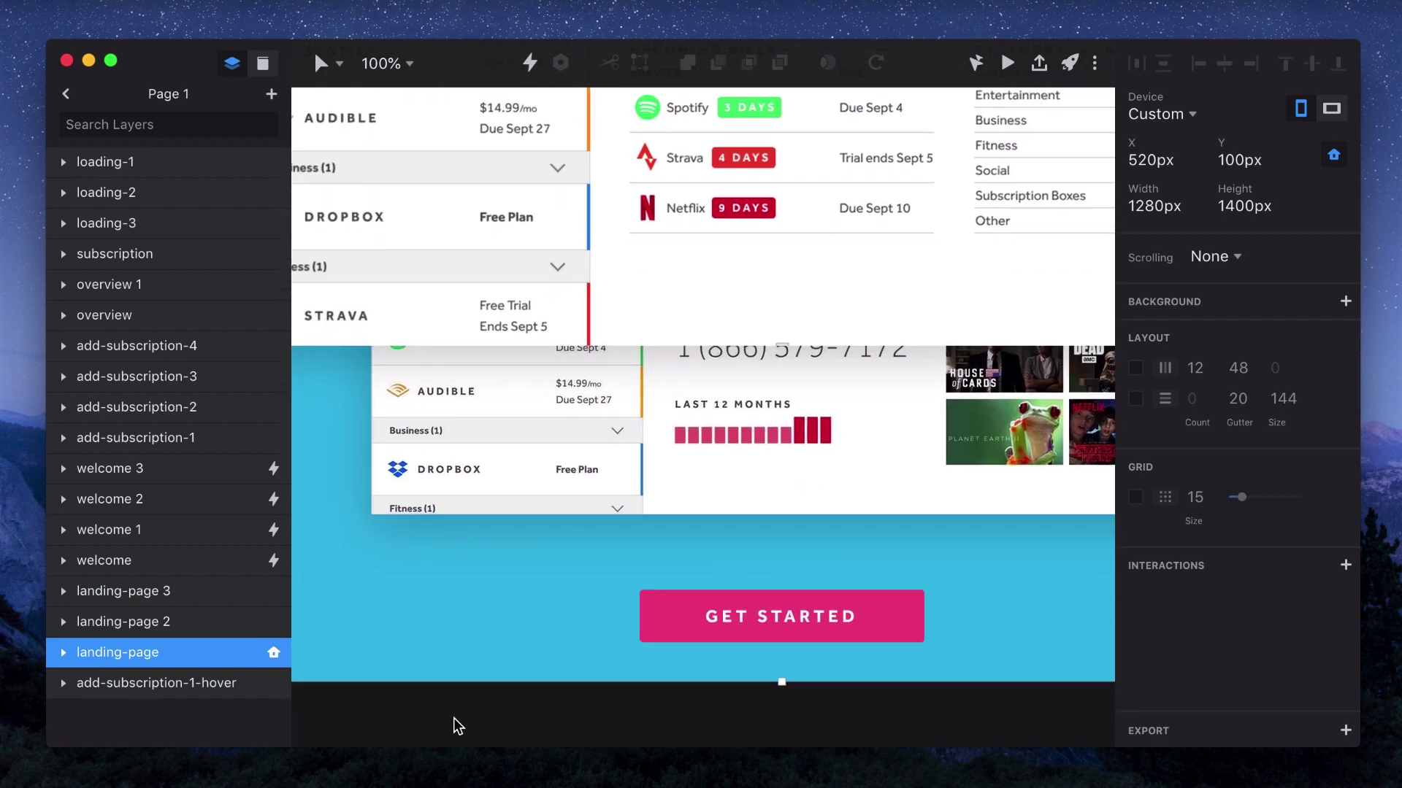
alt+click(457, 726)
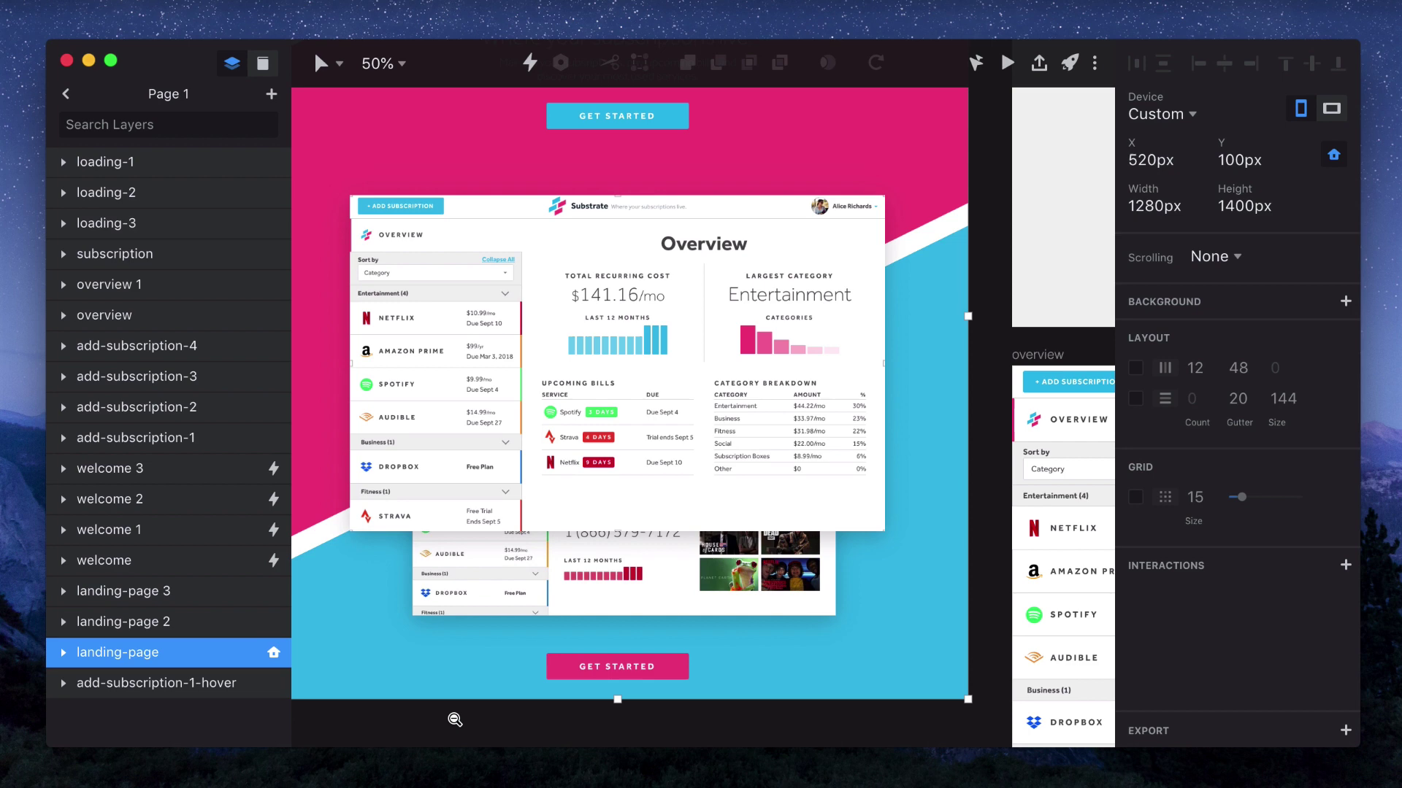
scroll(458, 726, up, 3)
scroll(454, 726, up, 2)
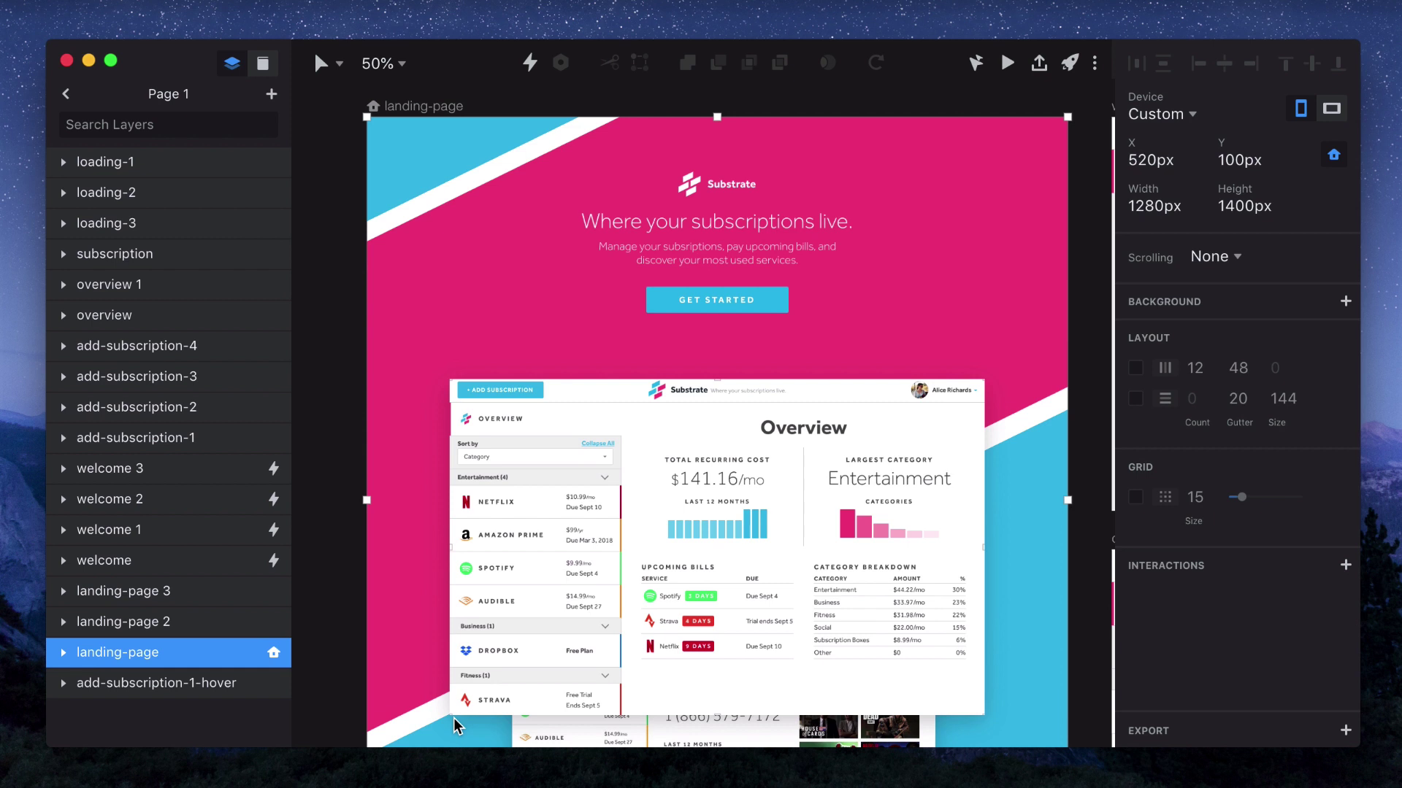
Draw a full-width grey rectangle across the landing page and set its Y to 720.
key(r)
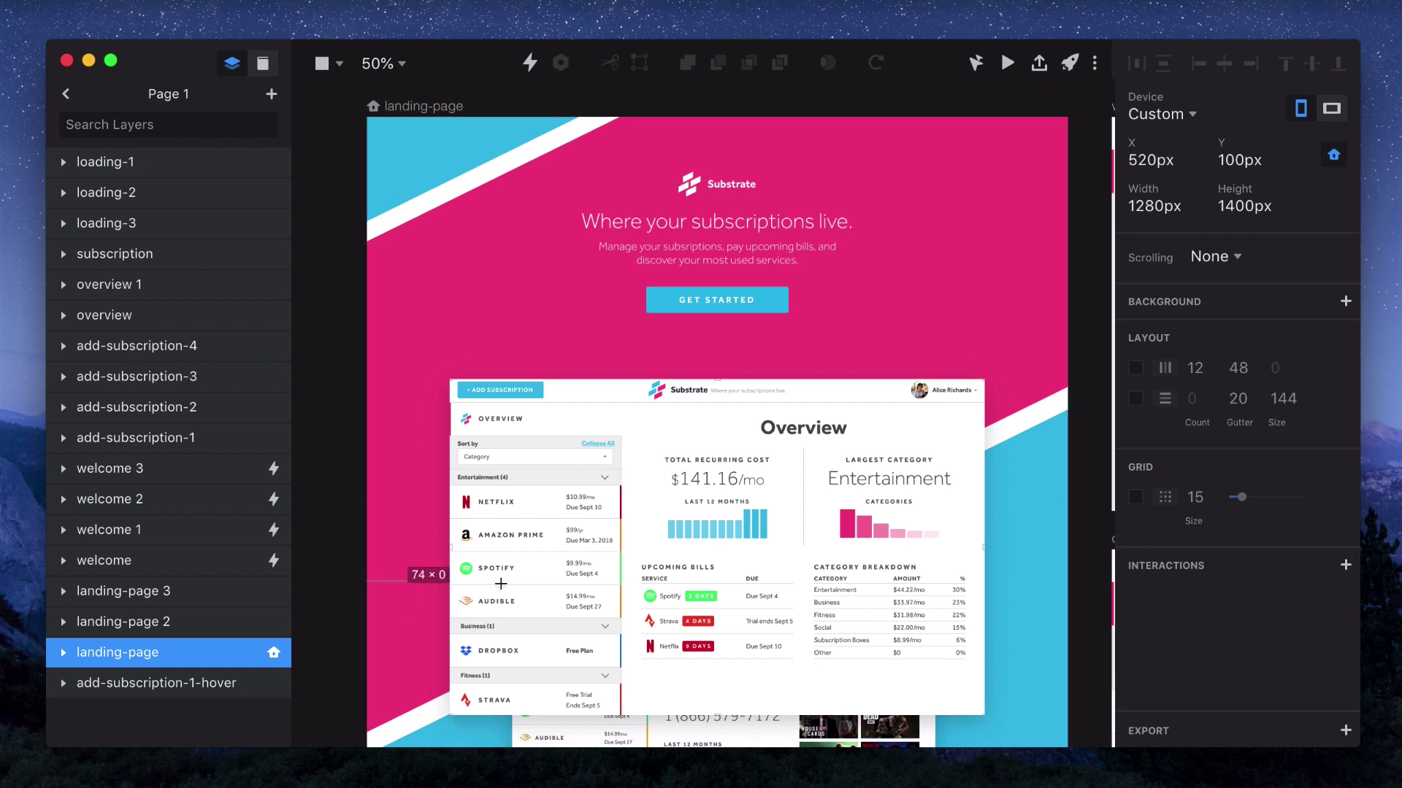
drag(501, 584, 1064, 650)
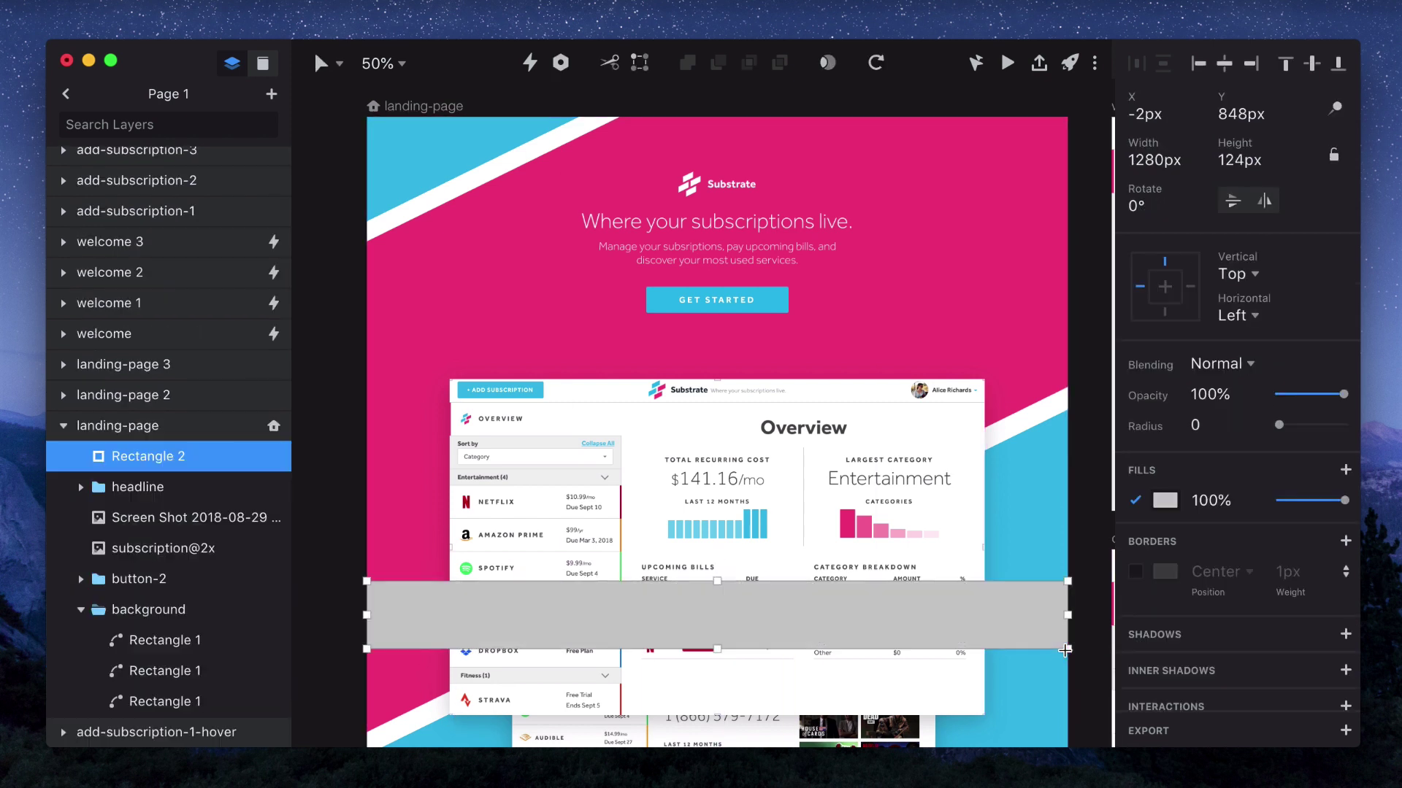
click(1249, 119)
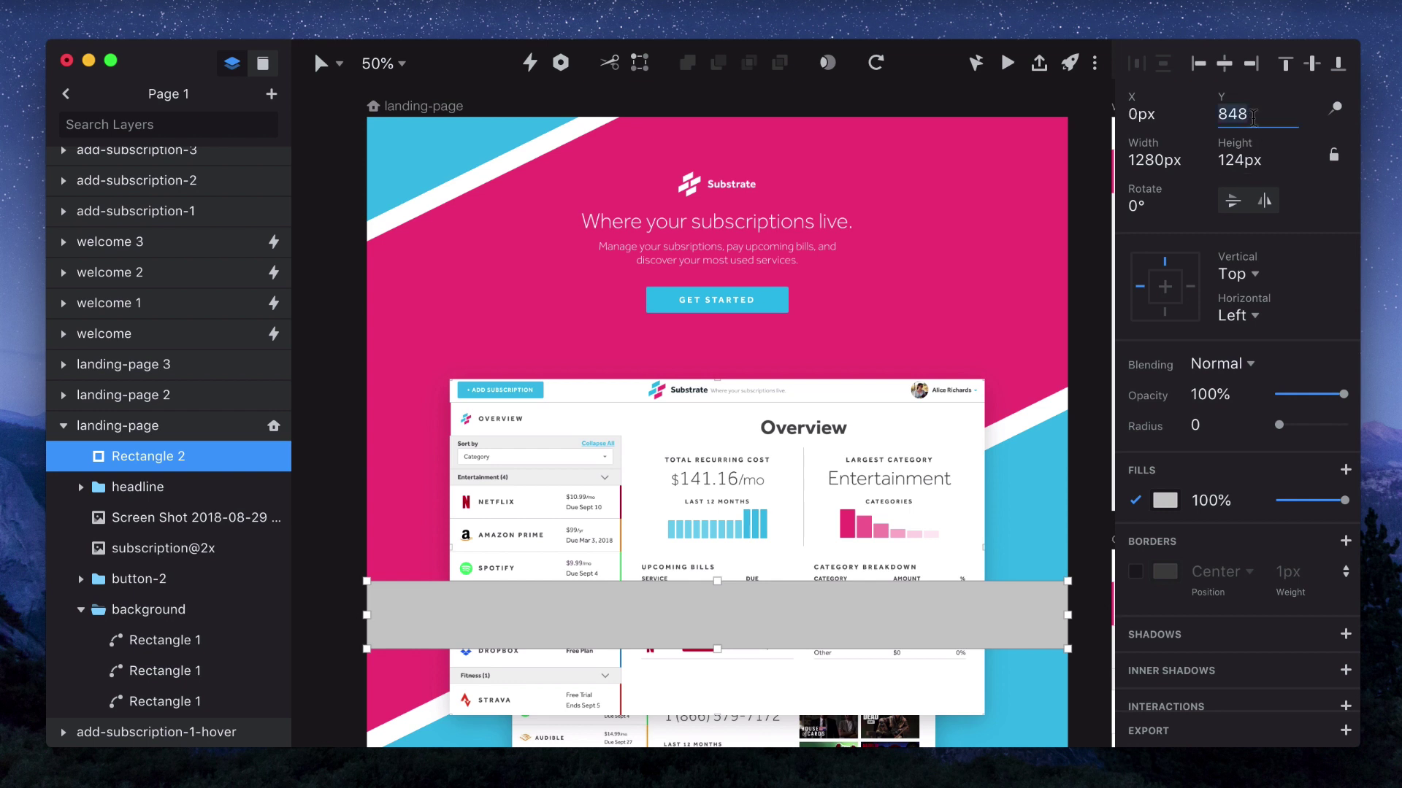
text(720)
key(Return)
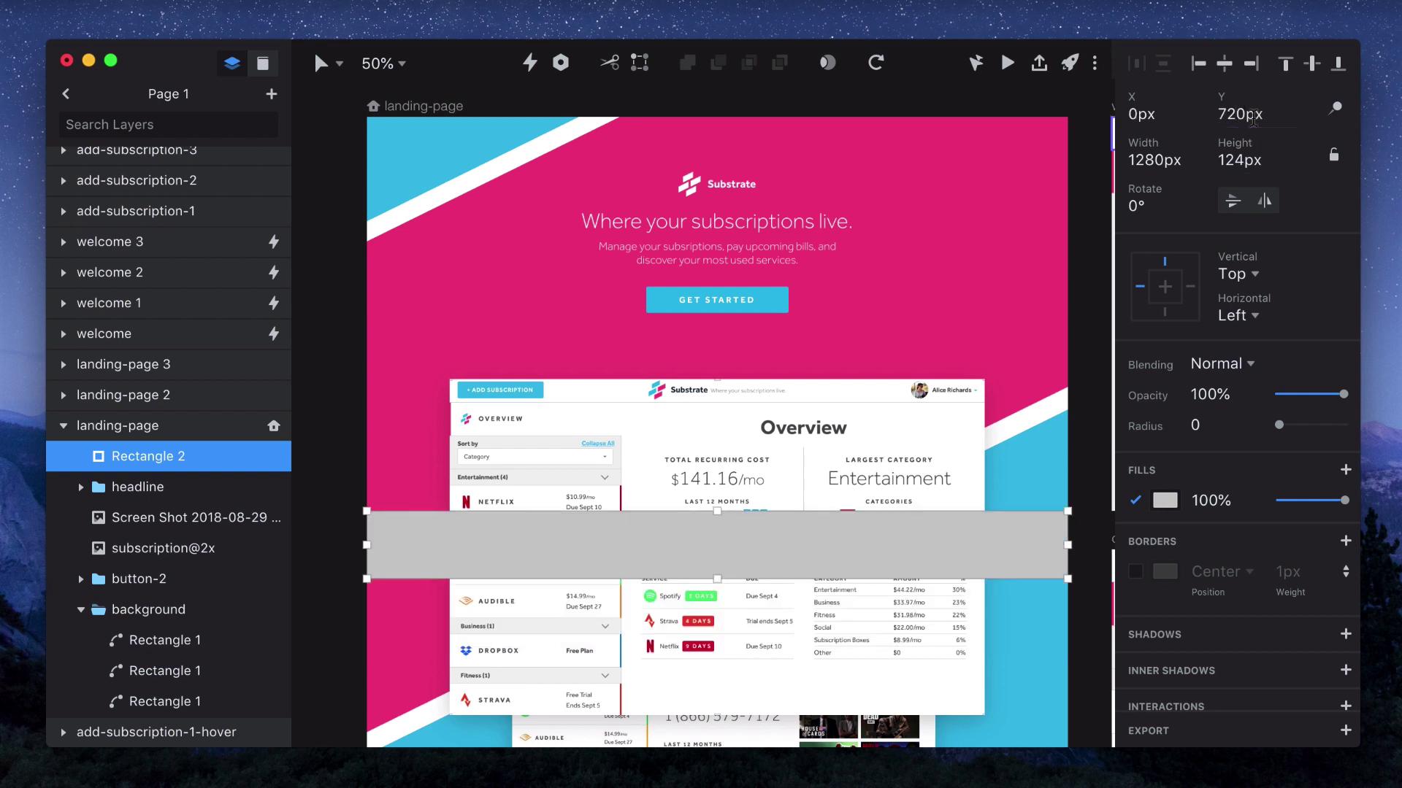
click(1091, 251)
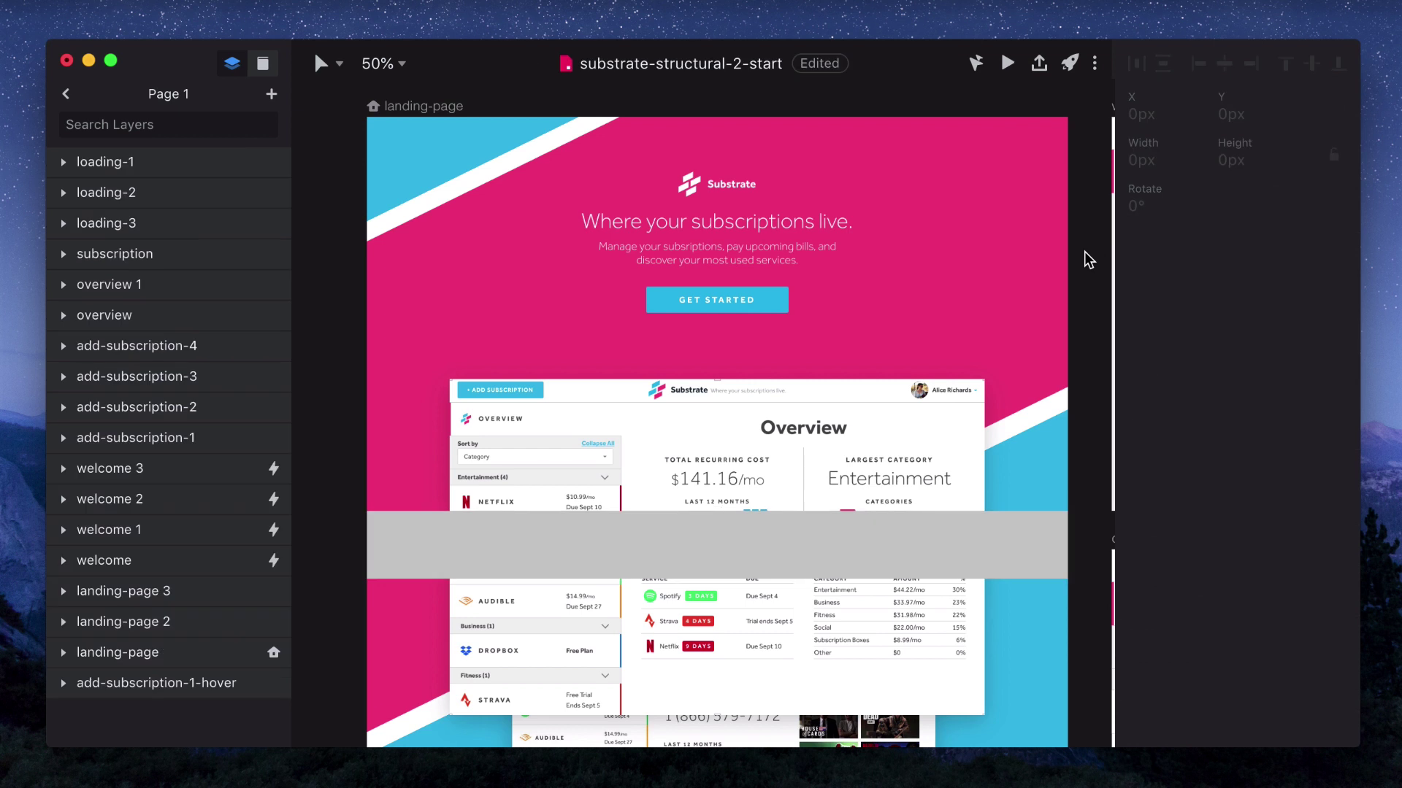
Duplicate the landing-page artboard as 'landing-page 1' below the original.
click(409, 103)
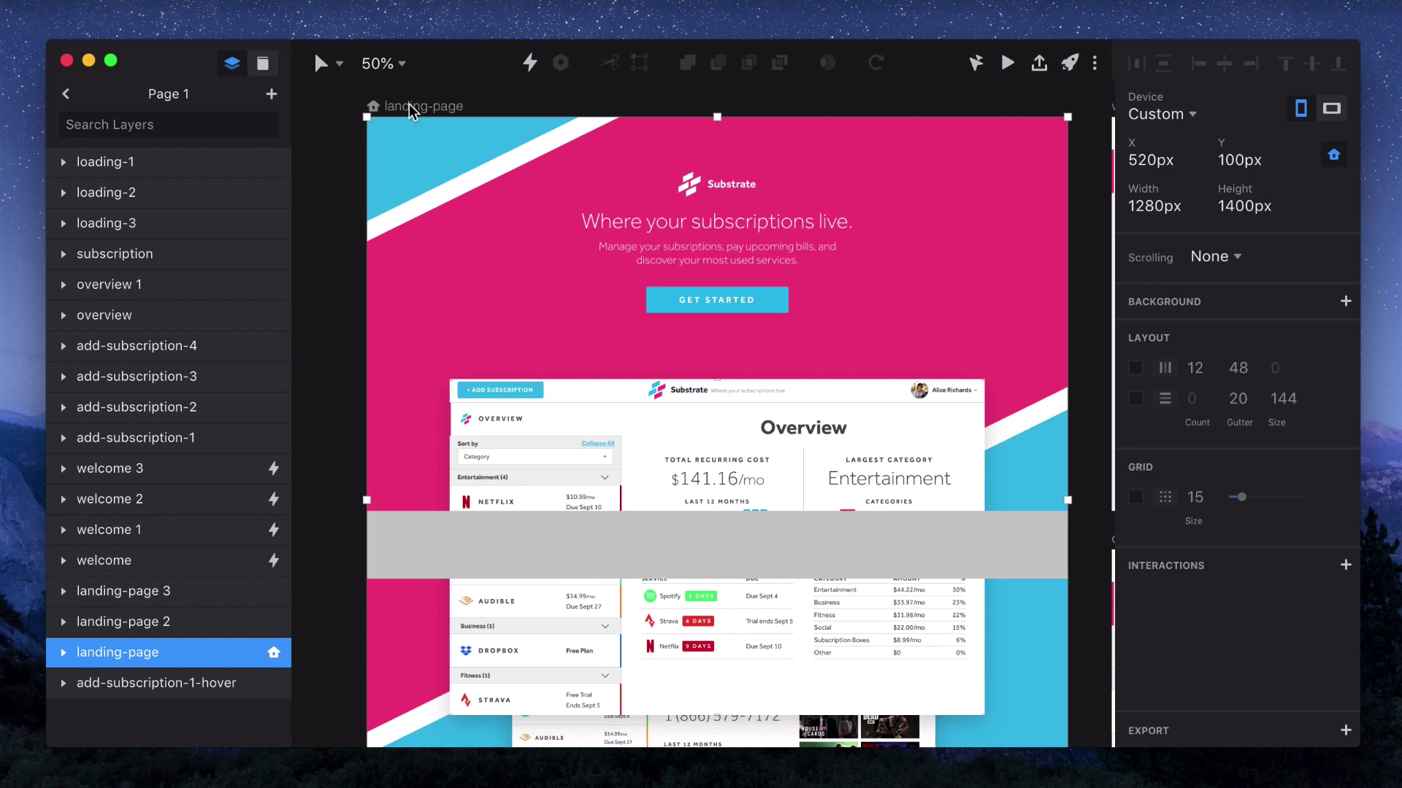
drag(408, 104, 436, 433)
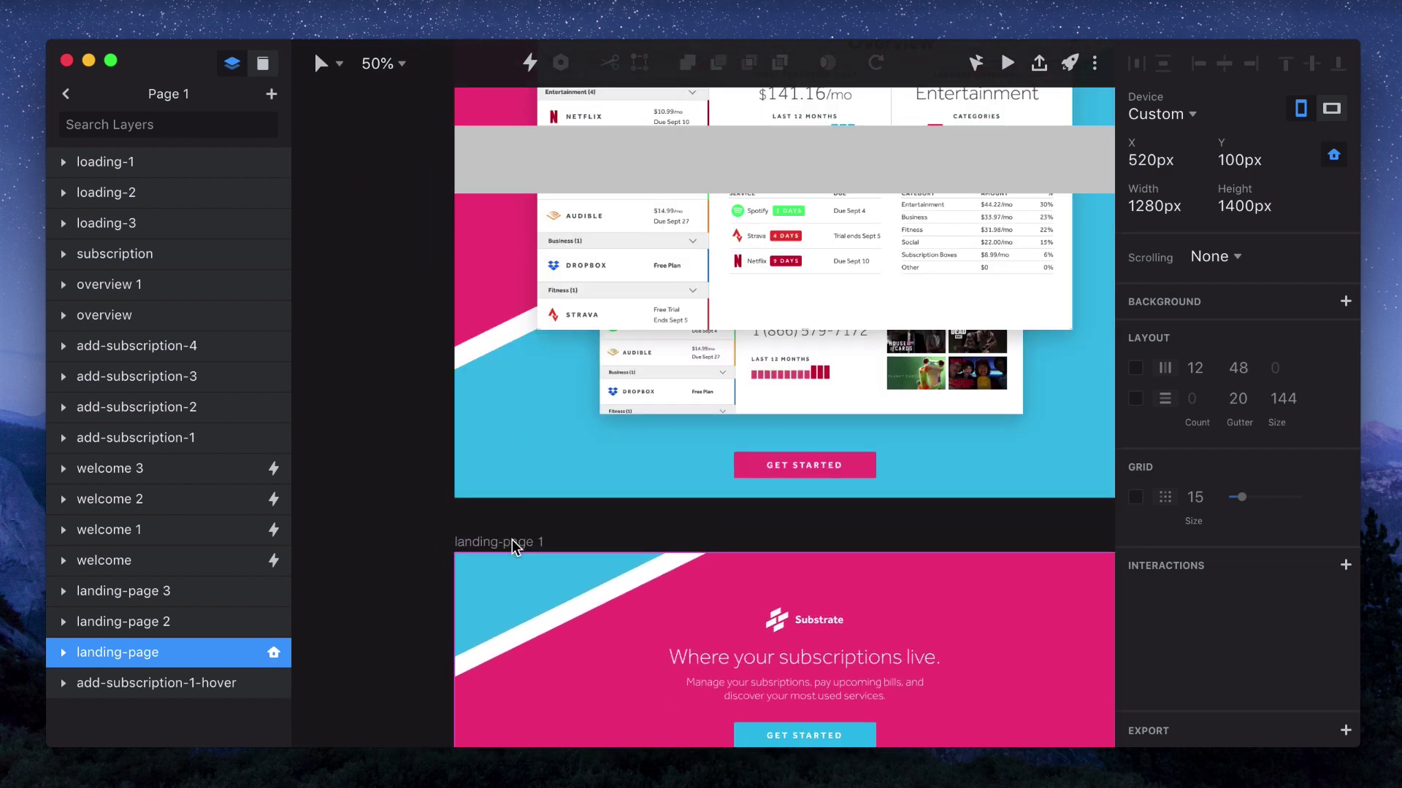
click(511, 543)
scroll(511, 540, up, 10)
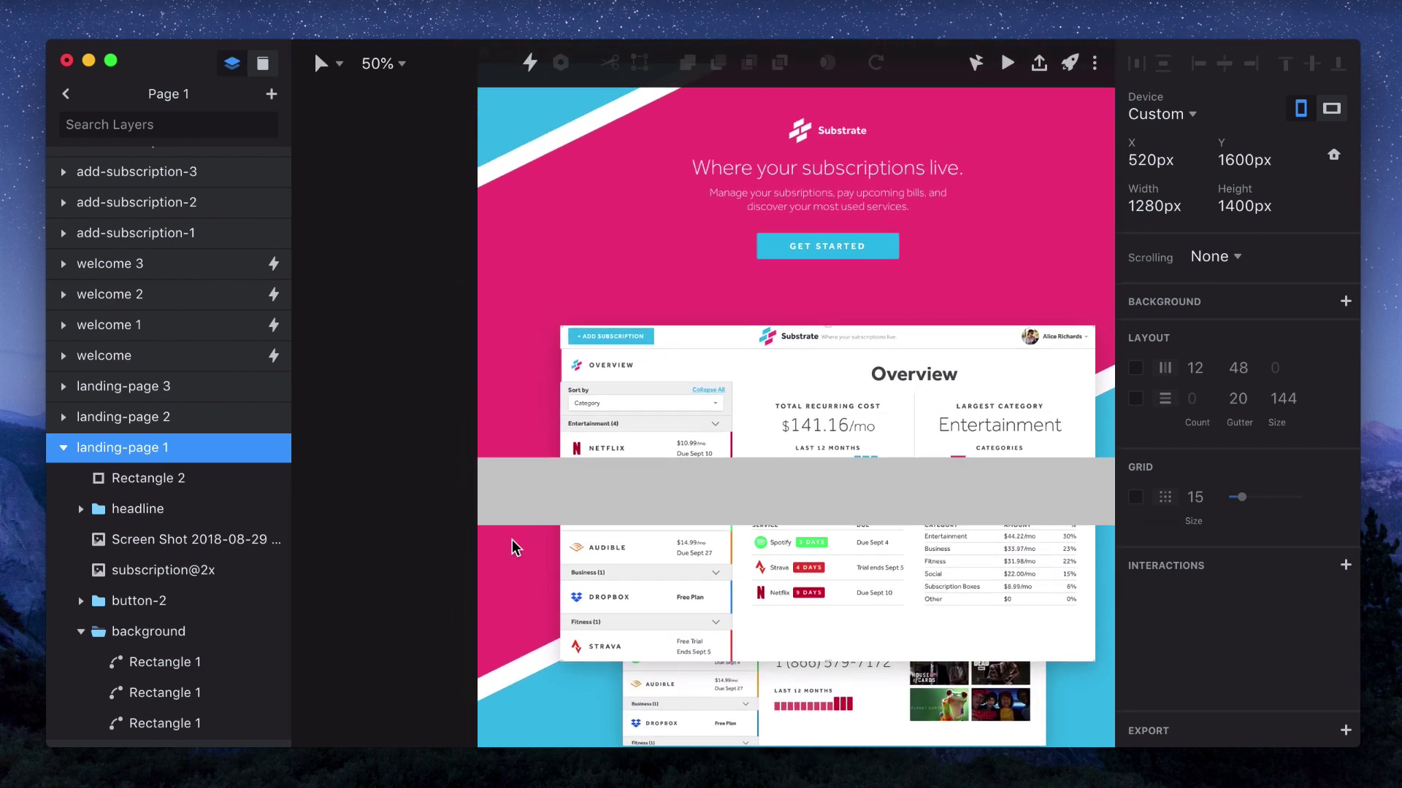
click(524, 139)
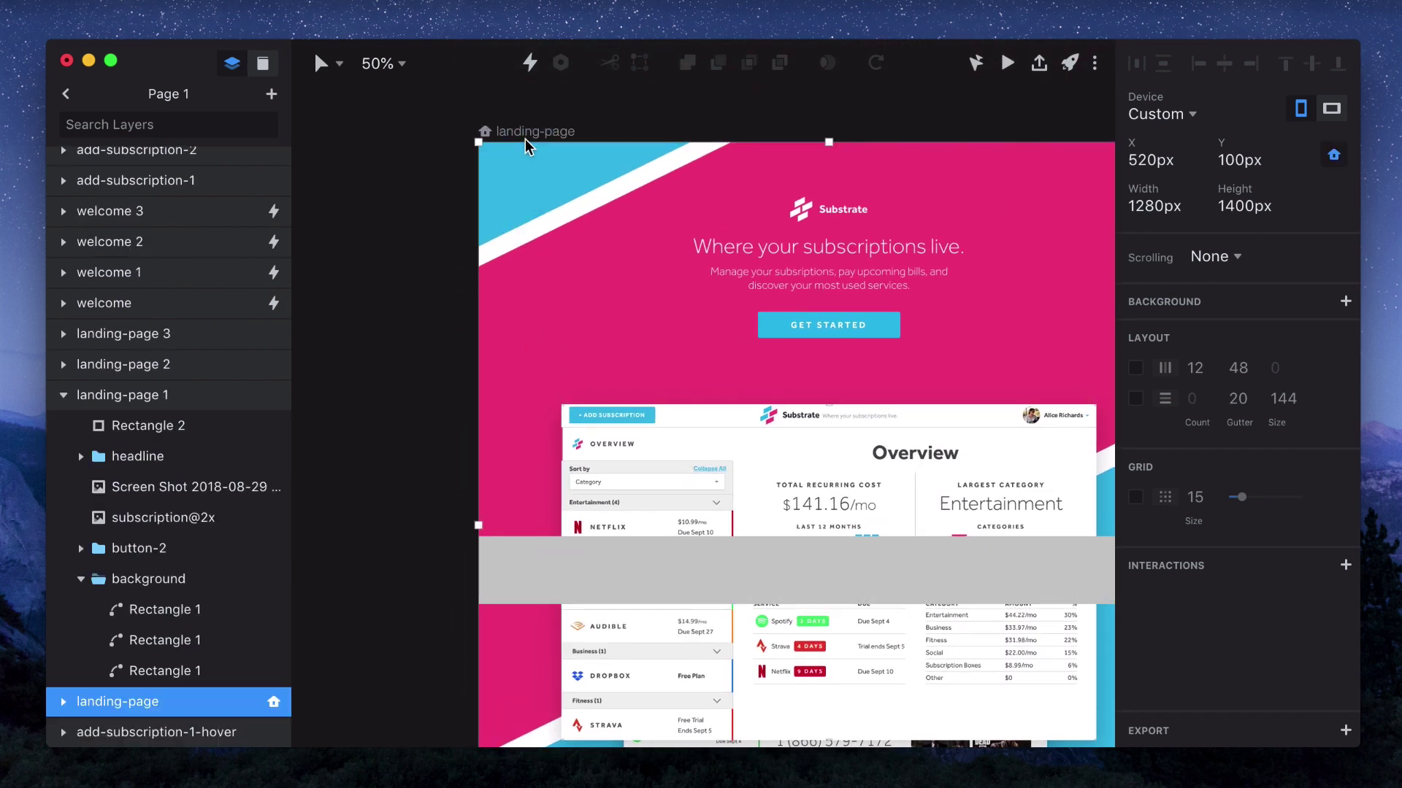
Link landing-page to landing-page 1 with a Drag Up trigger, Motion transition and 0s delay.
scroll(524, 139, down, 10)
key(l)
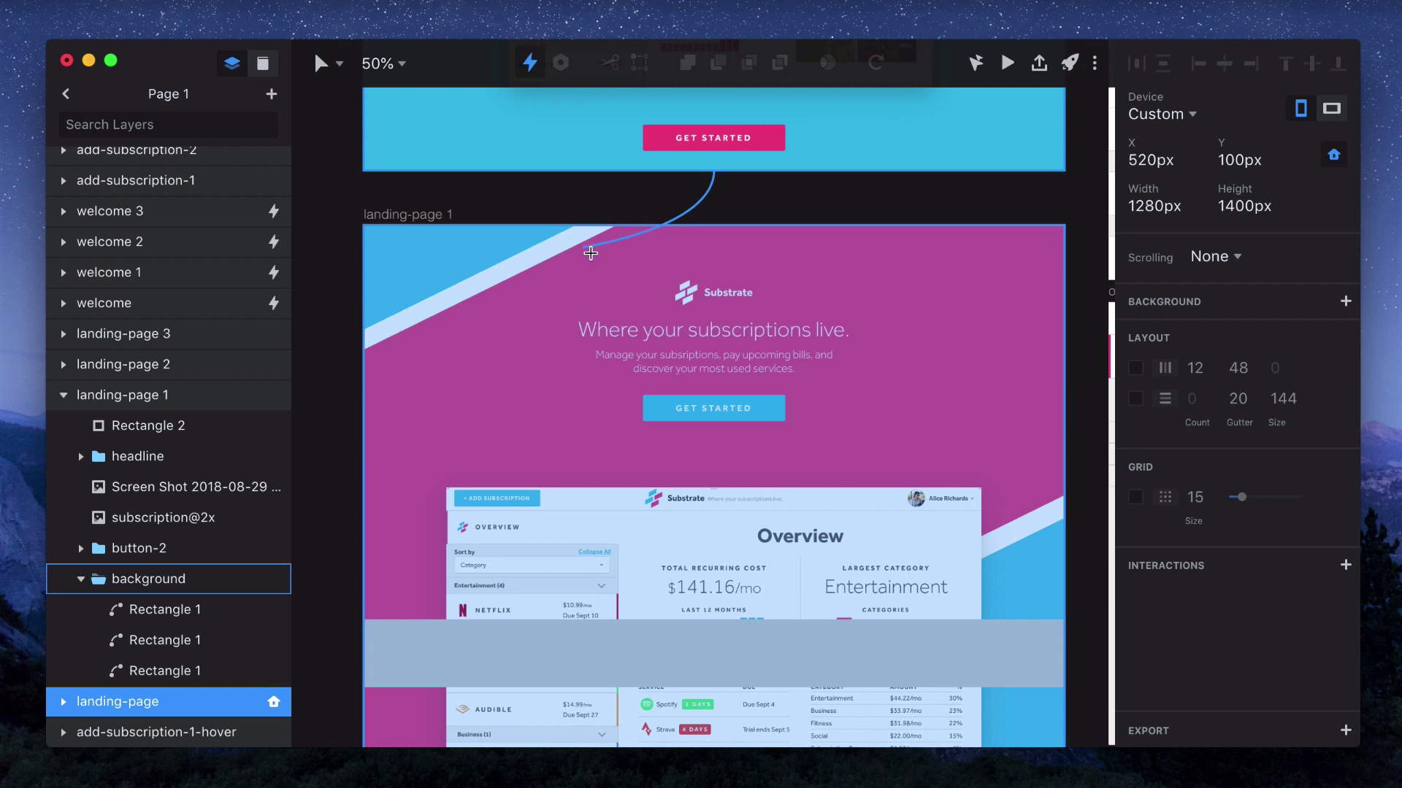
click(620, 311)
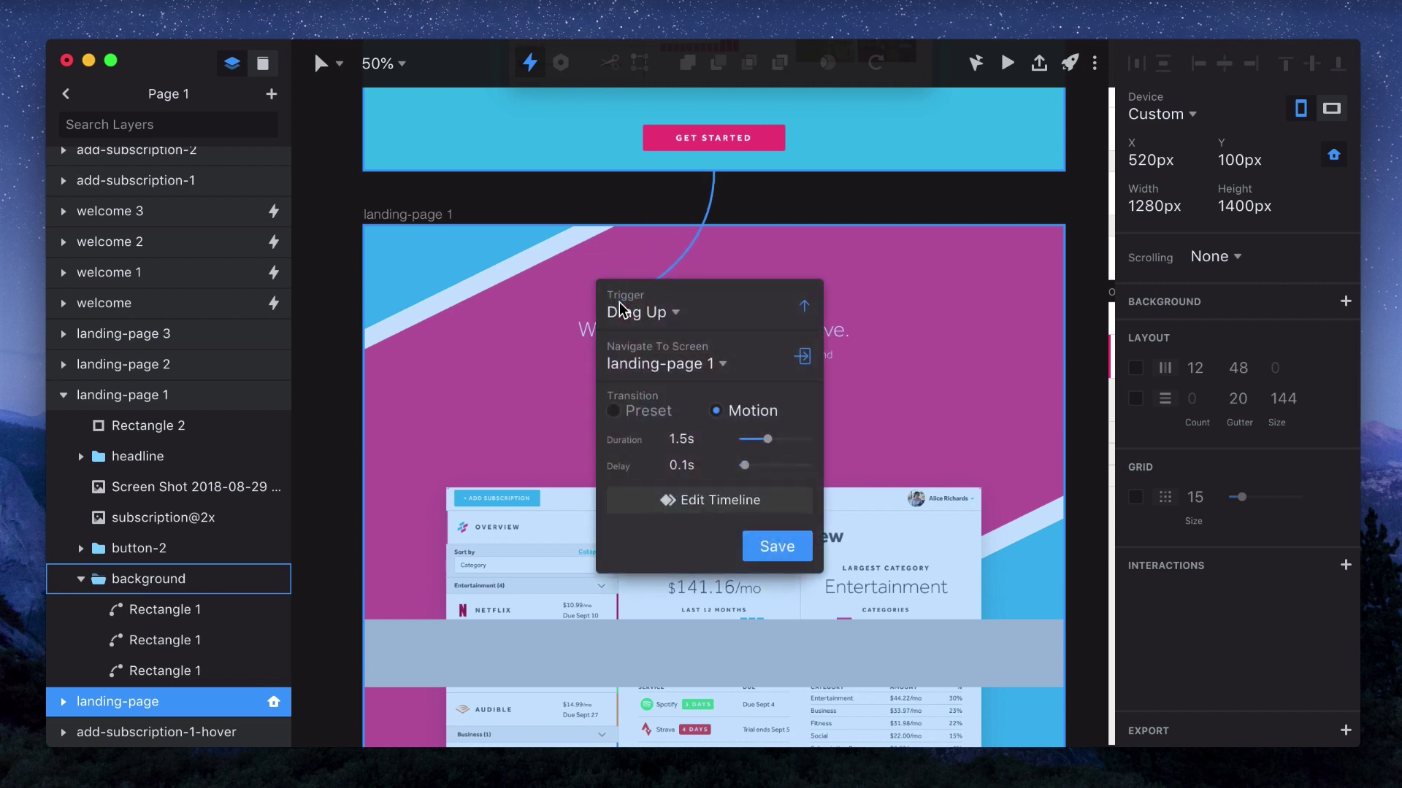
click(633, 314)
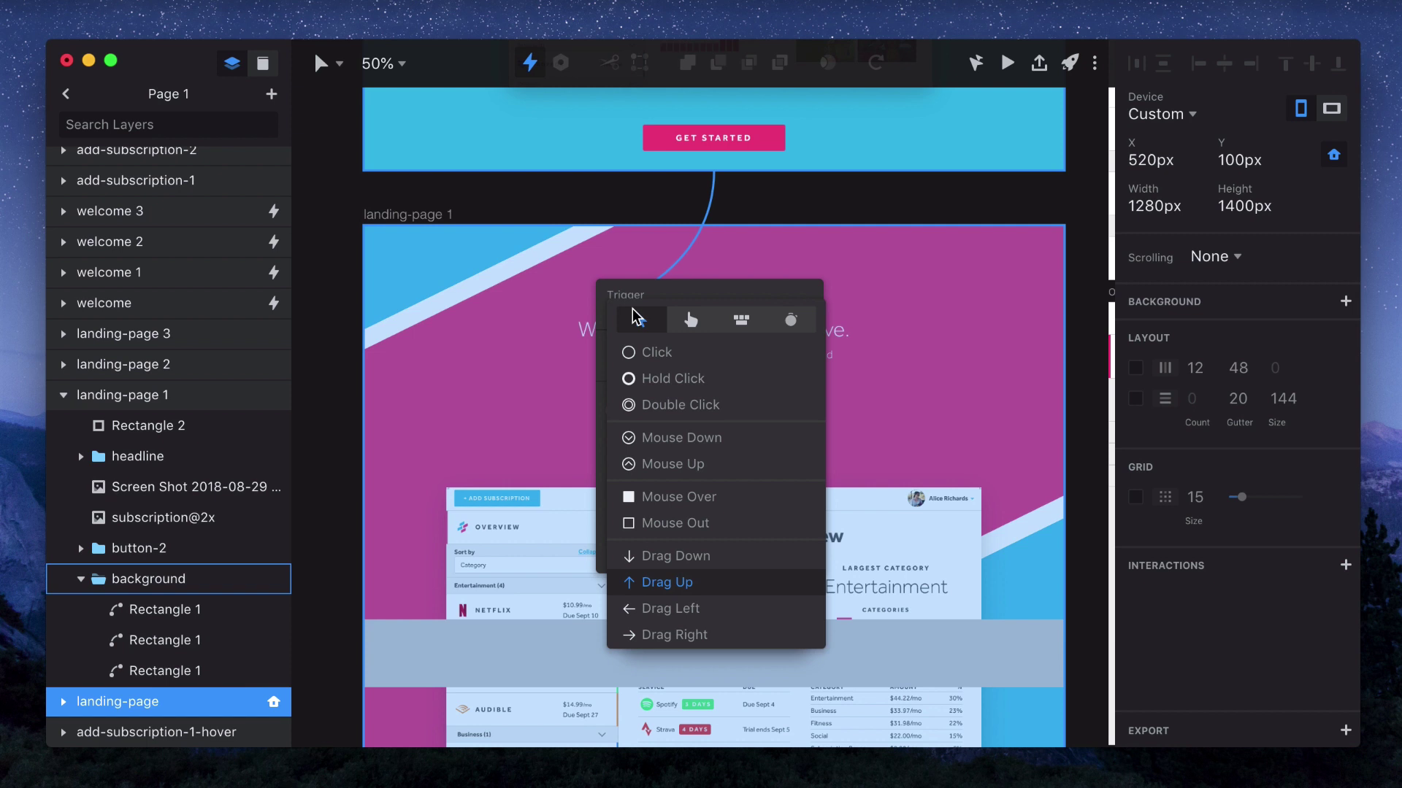
click(727, 584)
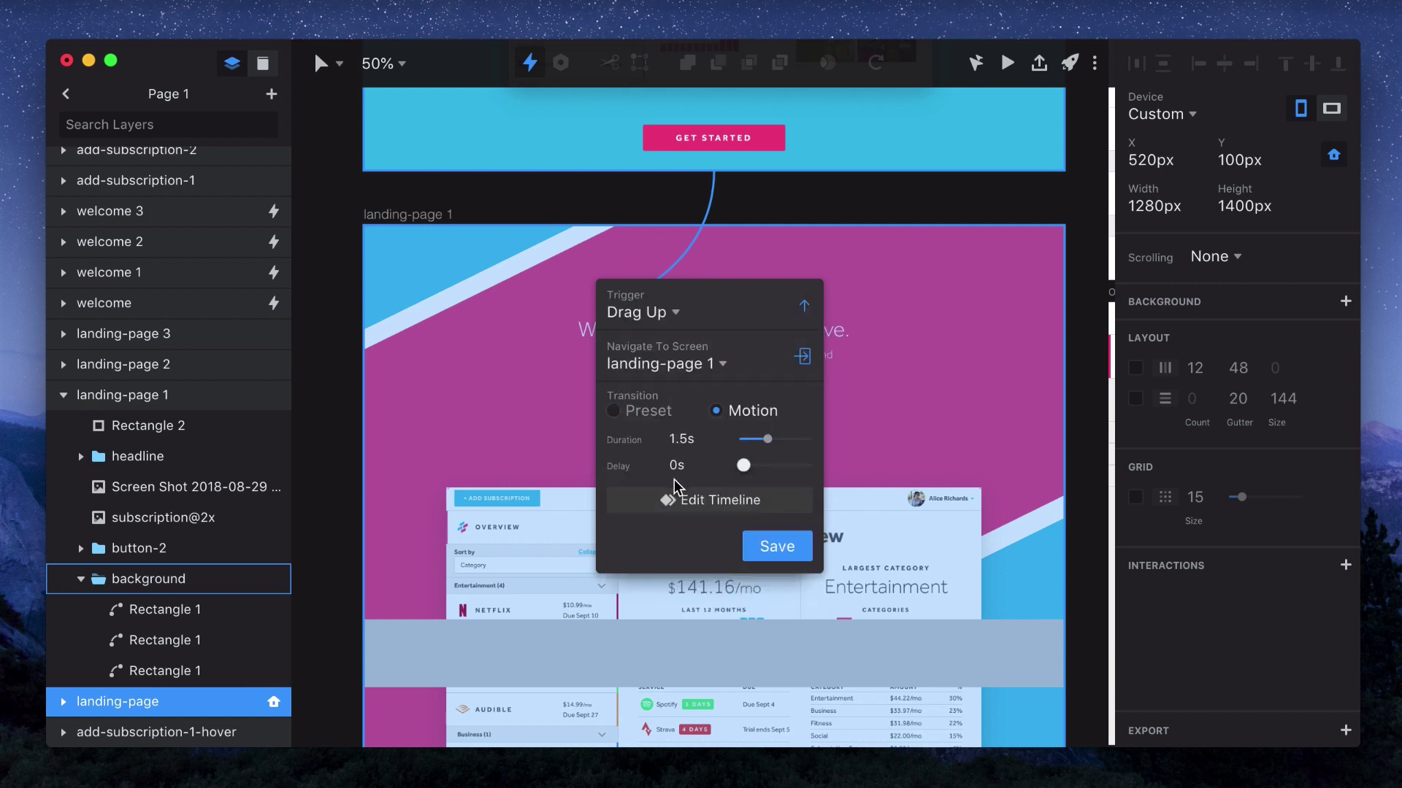
click(769, 552)
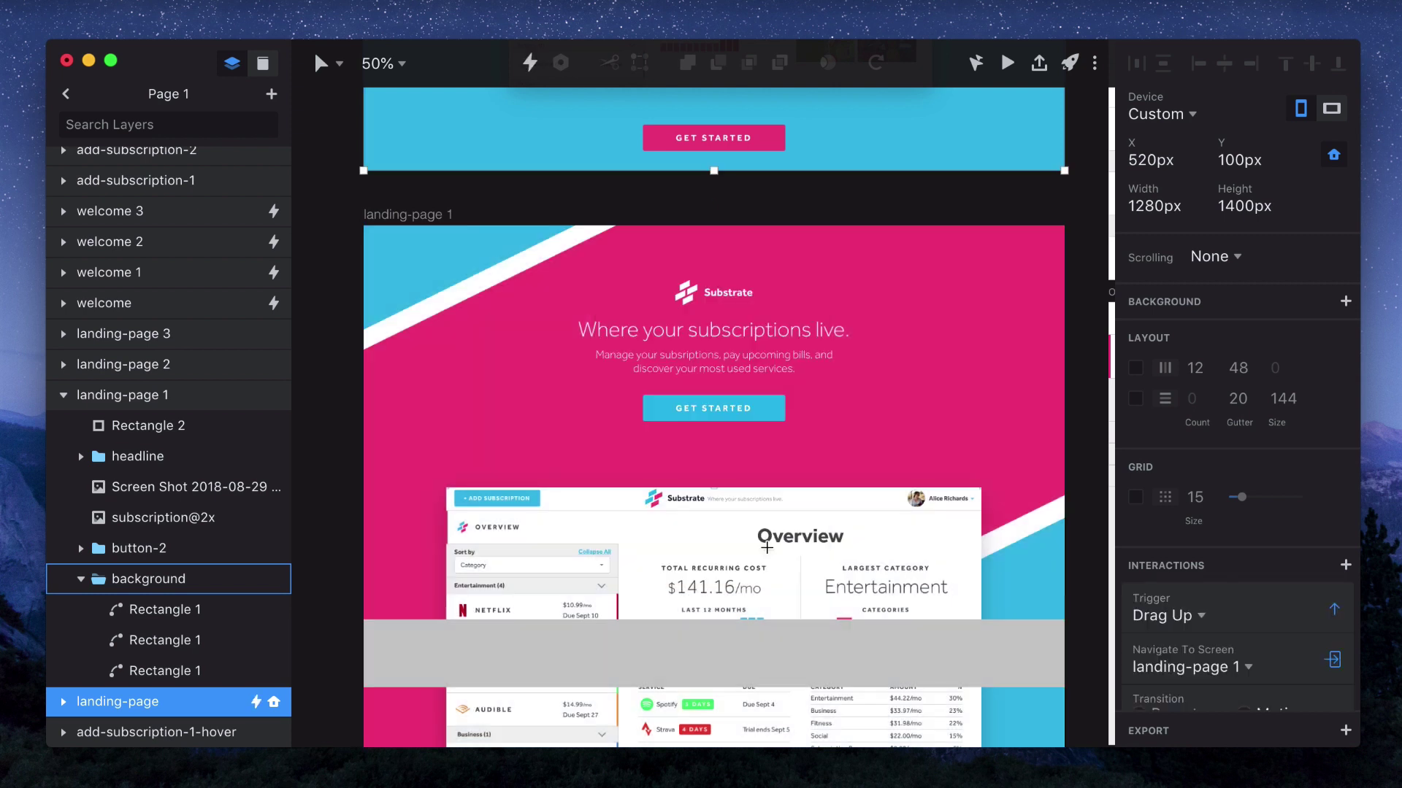
In landing-page 1, select the headline through button-2 layers and shift them upward.
click(771, 365)
shift+click(146, 548)
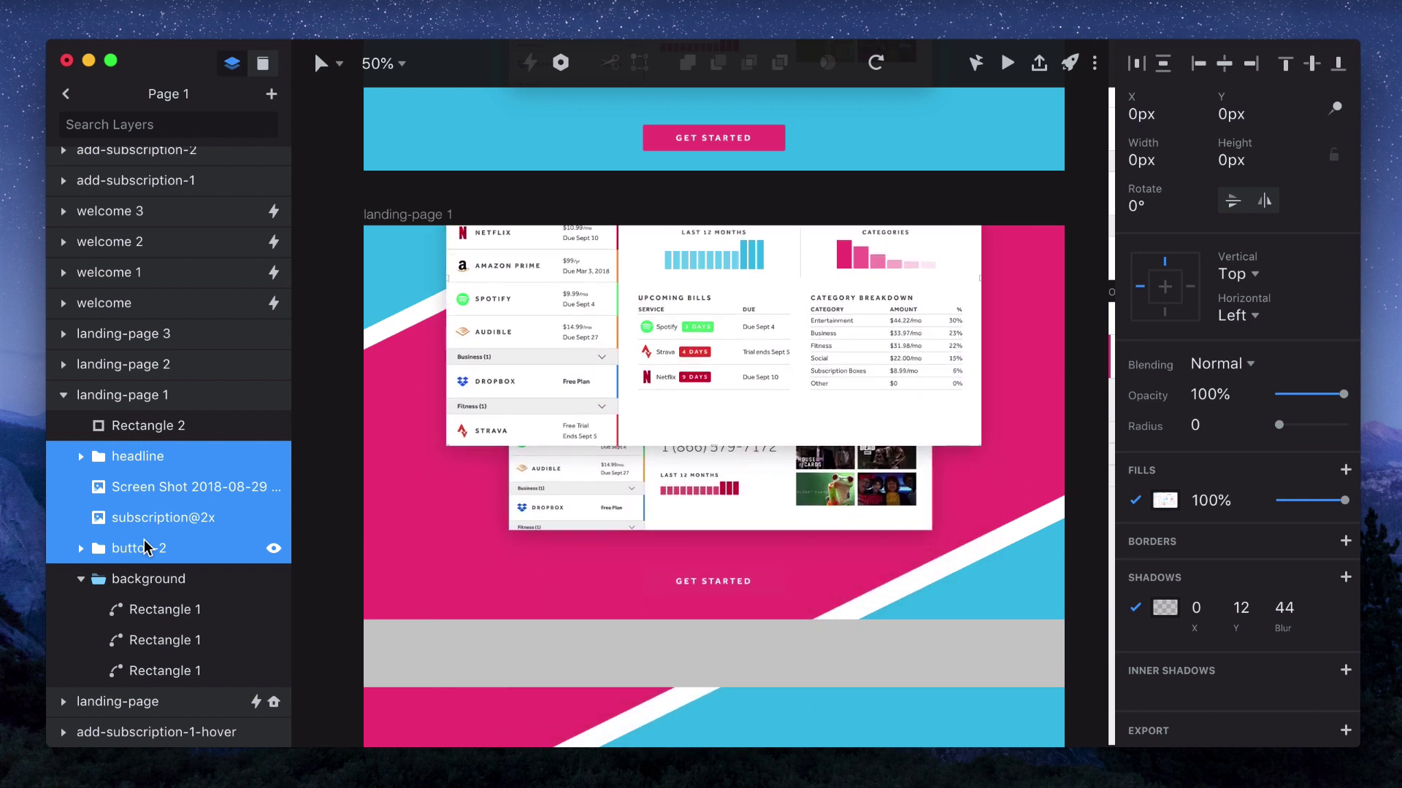
scroll(417, 352, up, 10)
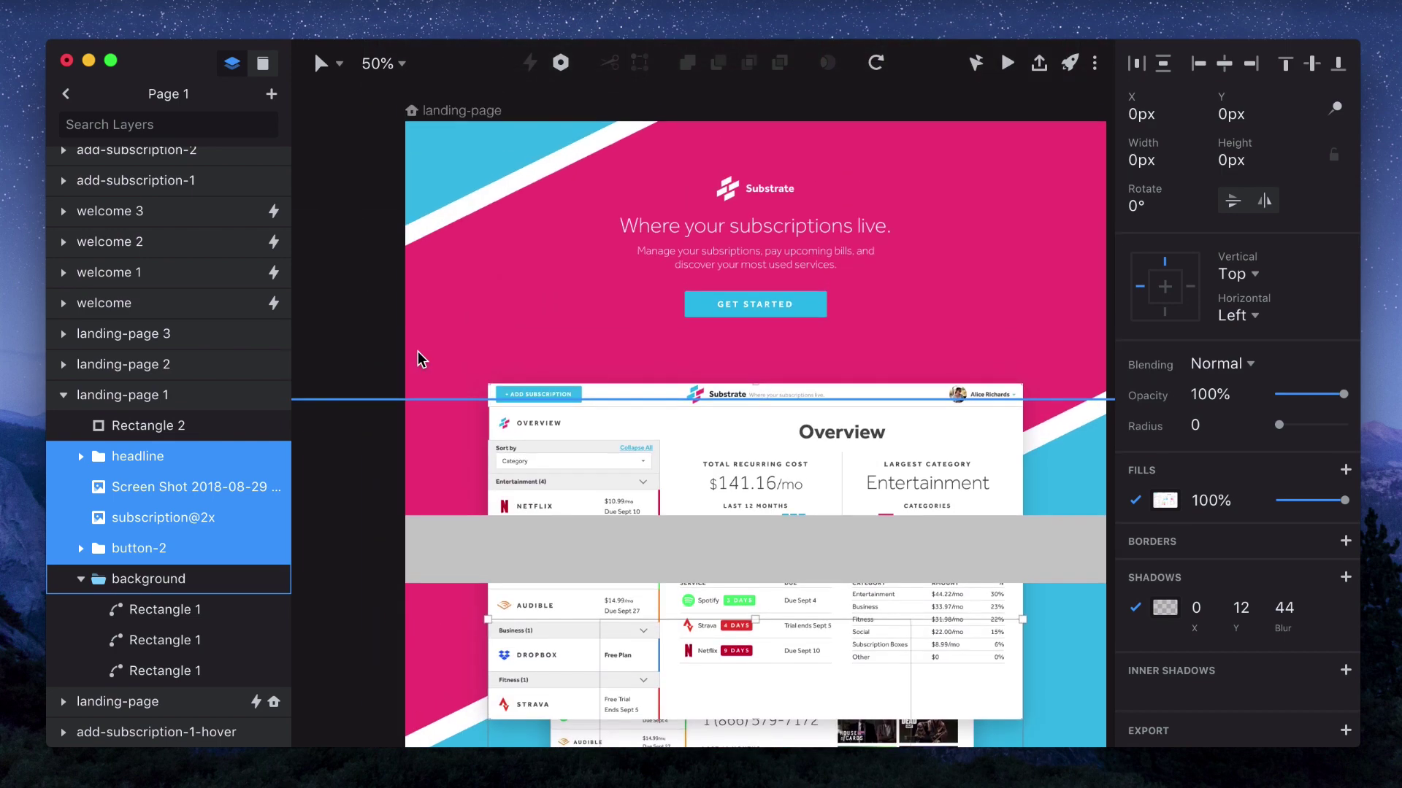
Preview the prototype from landing-page to check the Drag Up transition, then close it.
click(462, 113)
key(super+p)
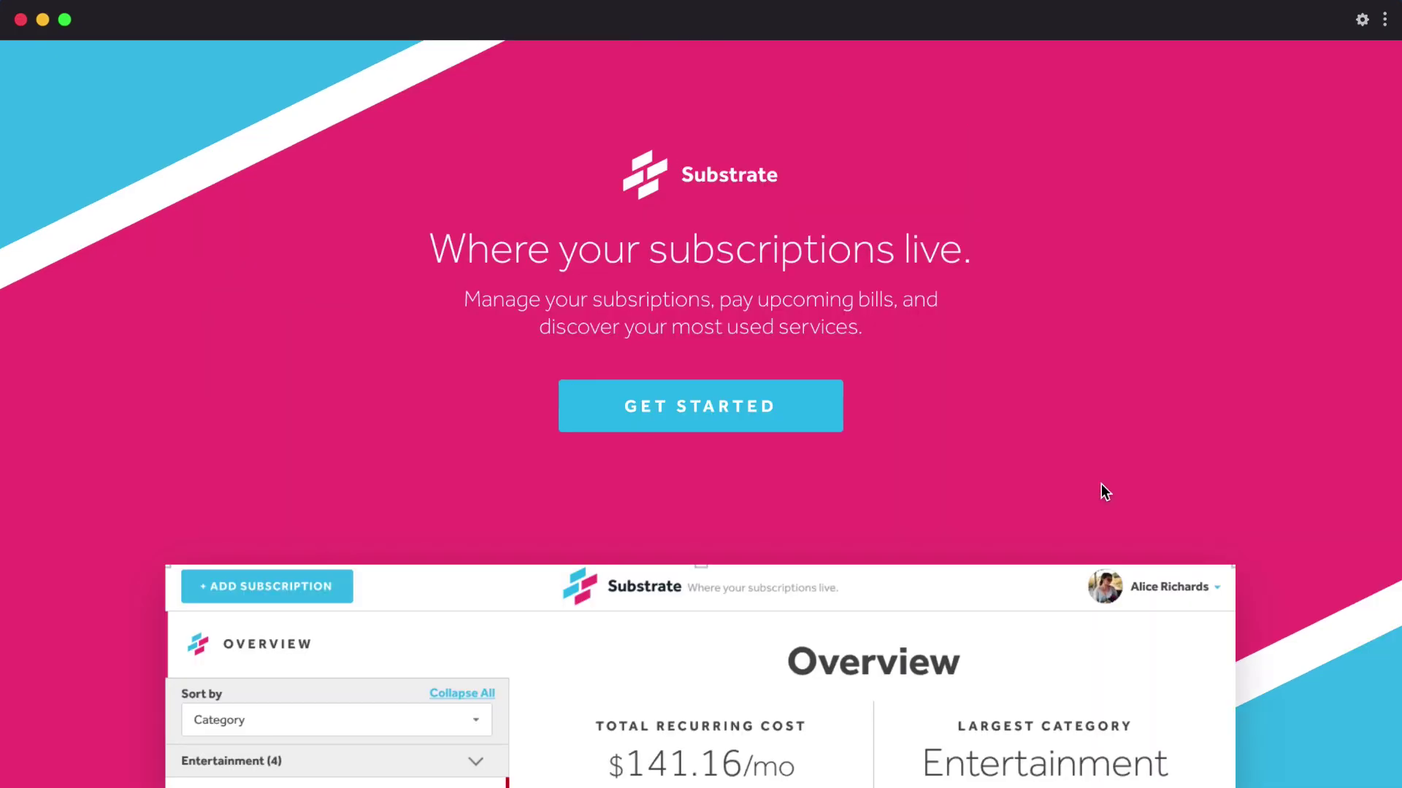
scroll(886, 469, down, 10)
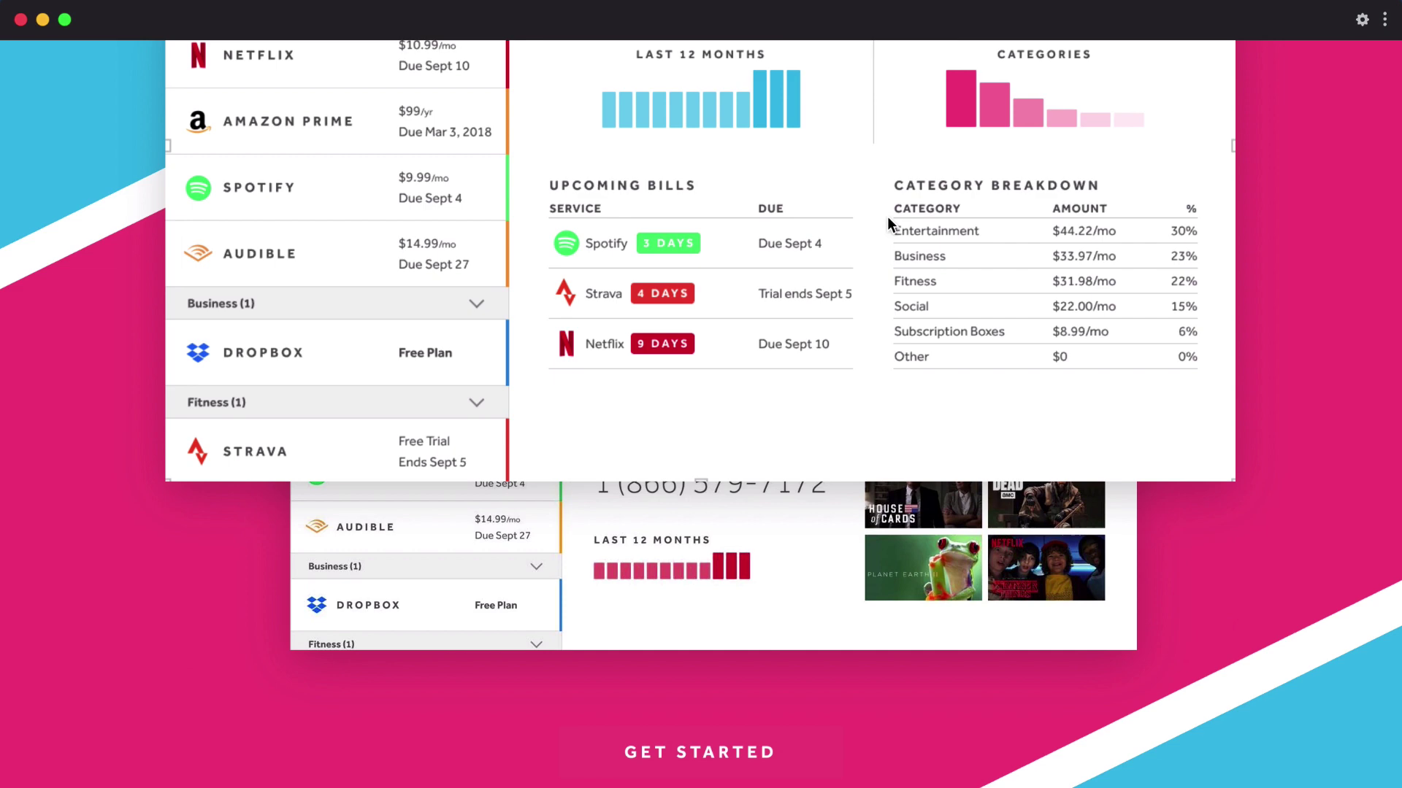
click(19, 20)
scroll(514, 281, down, 5)
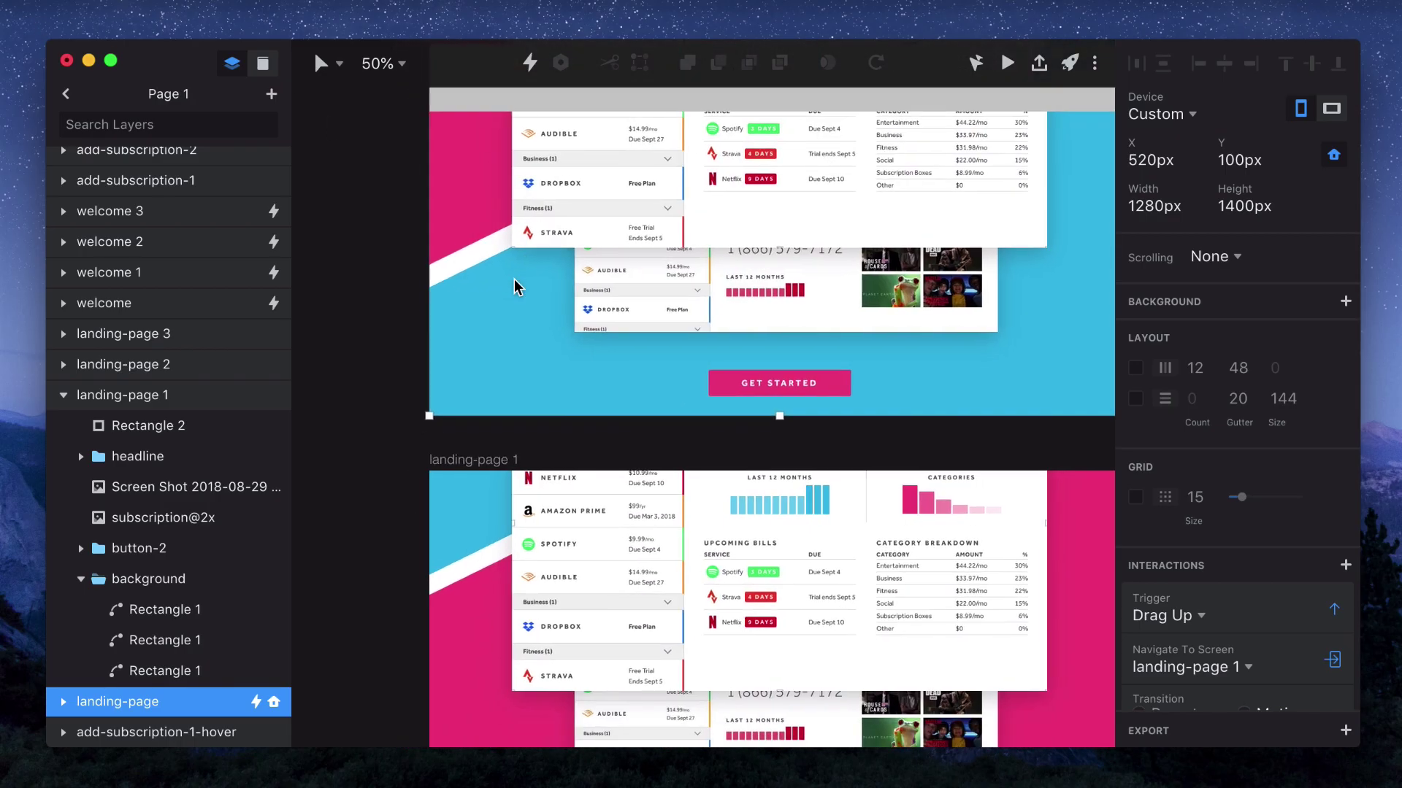
Nudge landing-page 1's subscription image upward to Y 62px.
scroll(513, 279, down, 3)
click(716, 356)
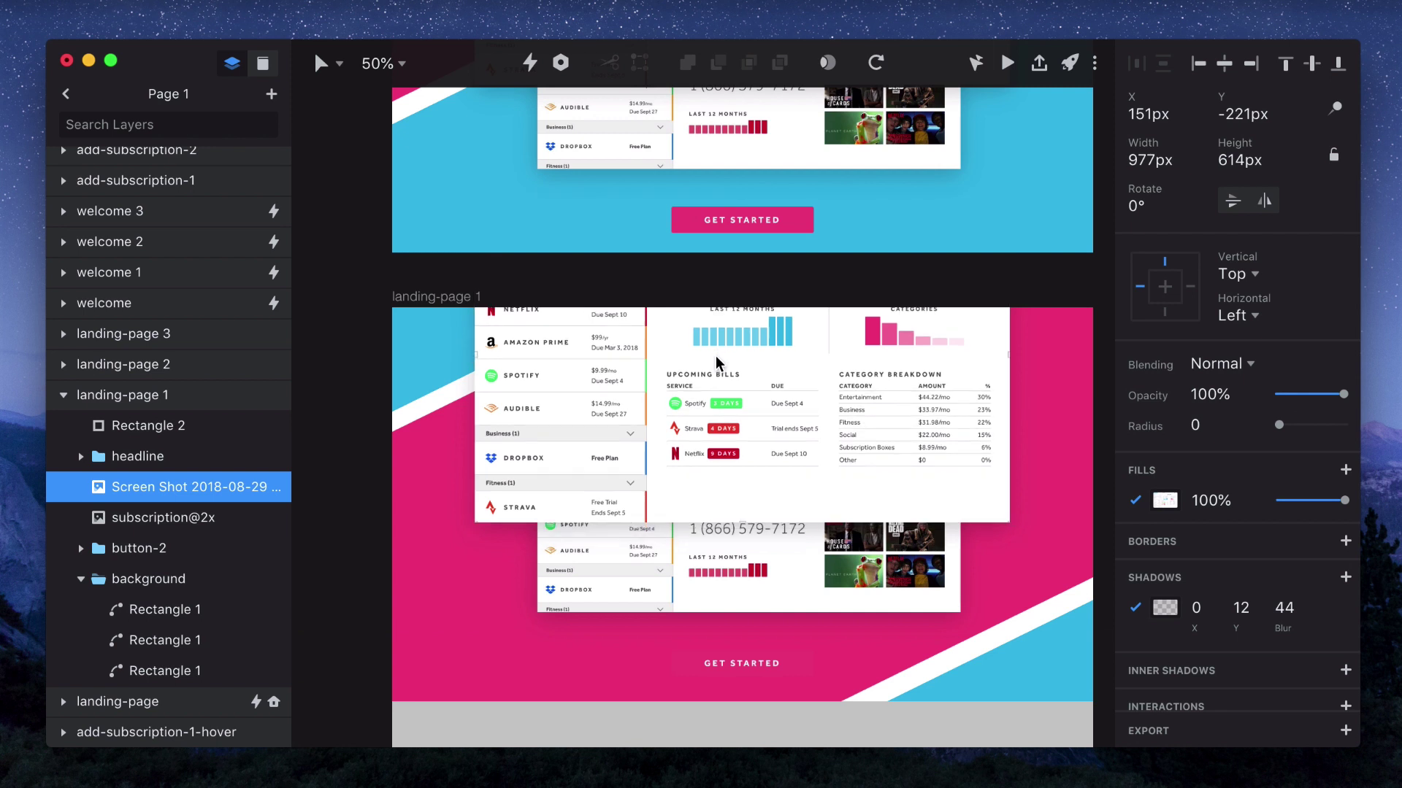
key(shift+Up)
key(shift+Up)
key(shift+Up)
key(shift+Up)
key(shift+Up)
key(shift+Up)
key(shift+Up)
key(shift+Up)
key(shift+Up)
key(shift+Up)
key(shift+Up)
key(shift+Up)
key(shift+Up)
key(shift+Up)
key(shift+Up)
key(shift+Up)
key(shift+Up)
key(shift+Up)
key(shift+Up)
key(shift+Up)
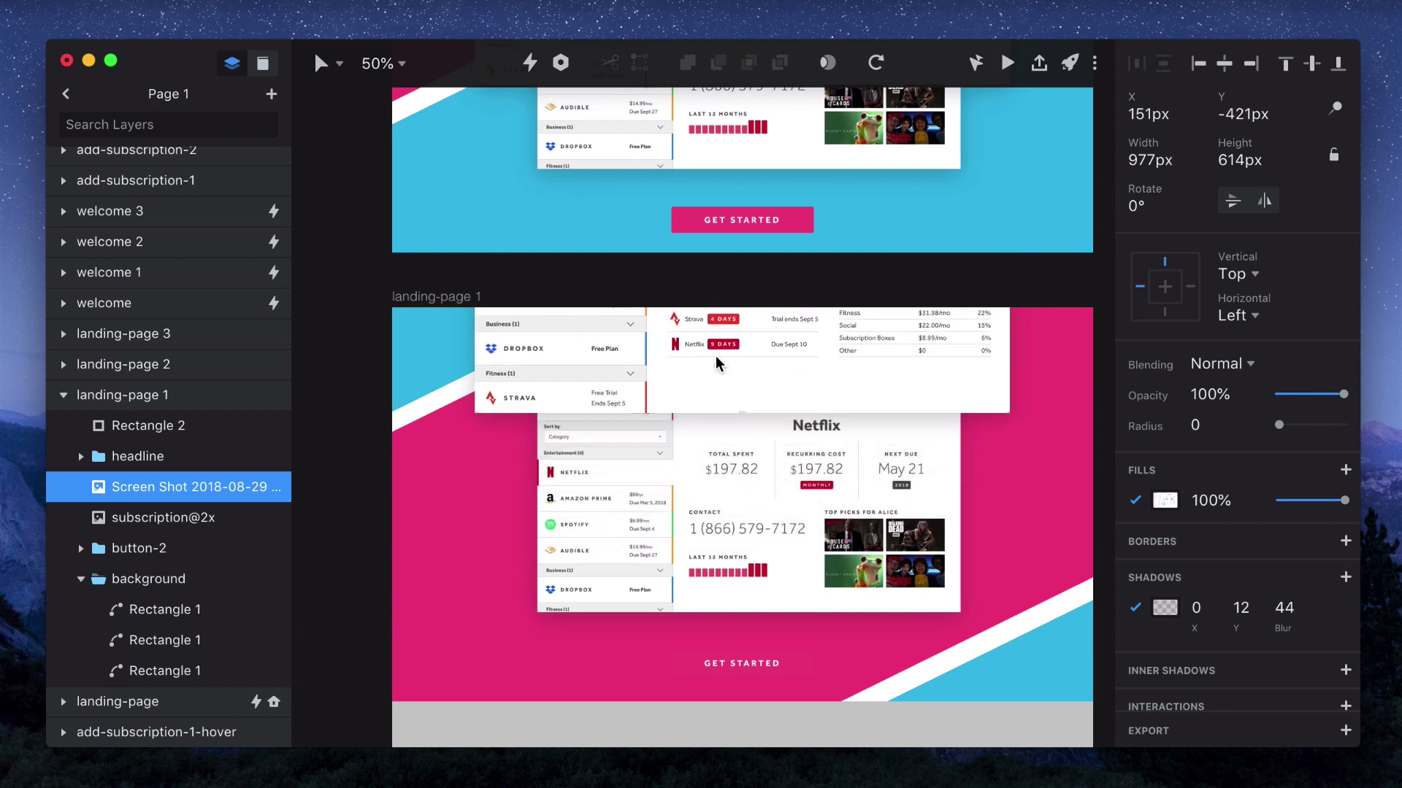
key(shift+Up)
key(shift+Up)
key(shift+Up)
key(shift+Up)
key(shift+Up)
key(shift+Up)
click(758, 483)
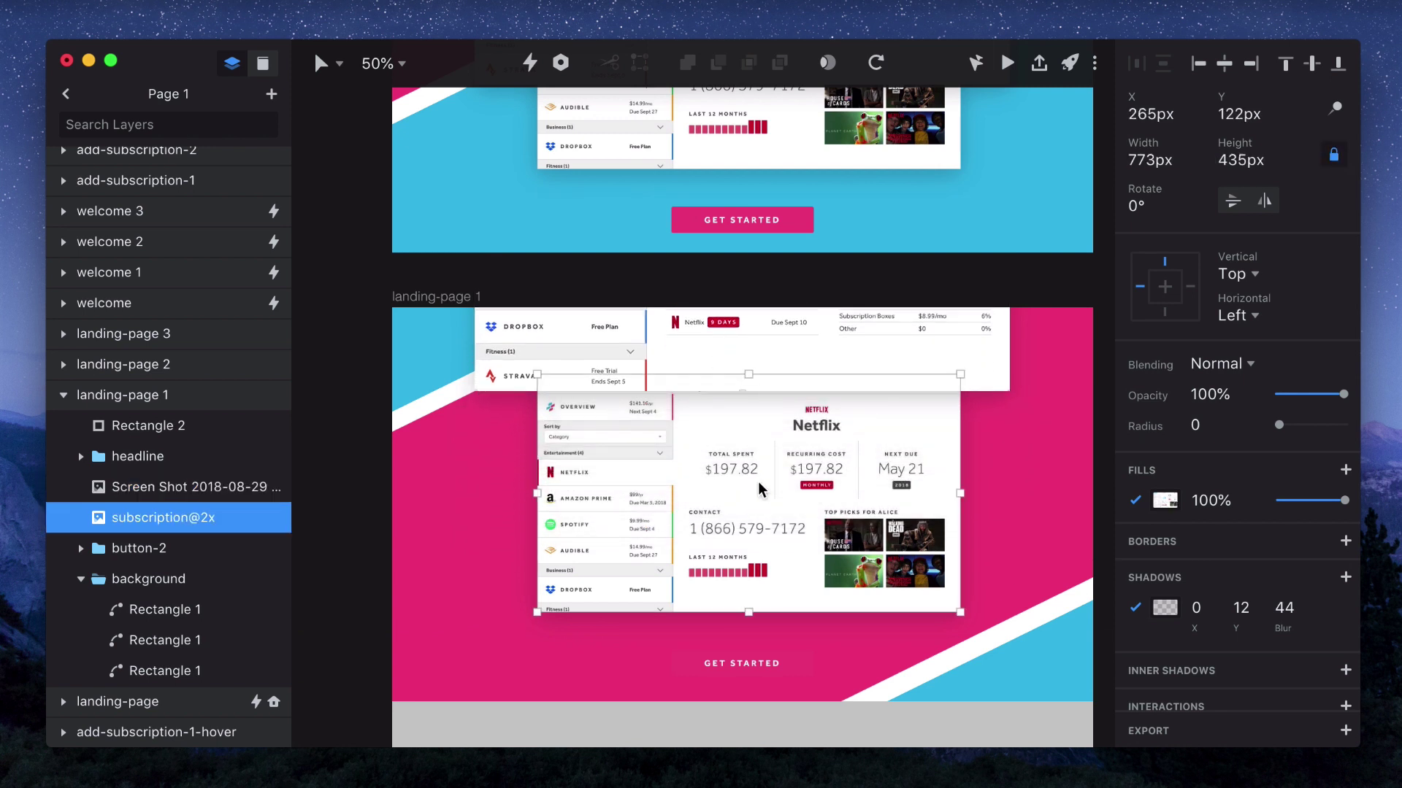
key(shift+Up)
key(shift+Up)
key(shift+Up)
key(shift+Up)
key(shift+Up)
key(shift+Up)
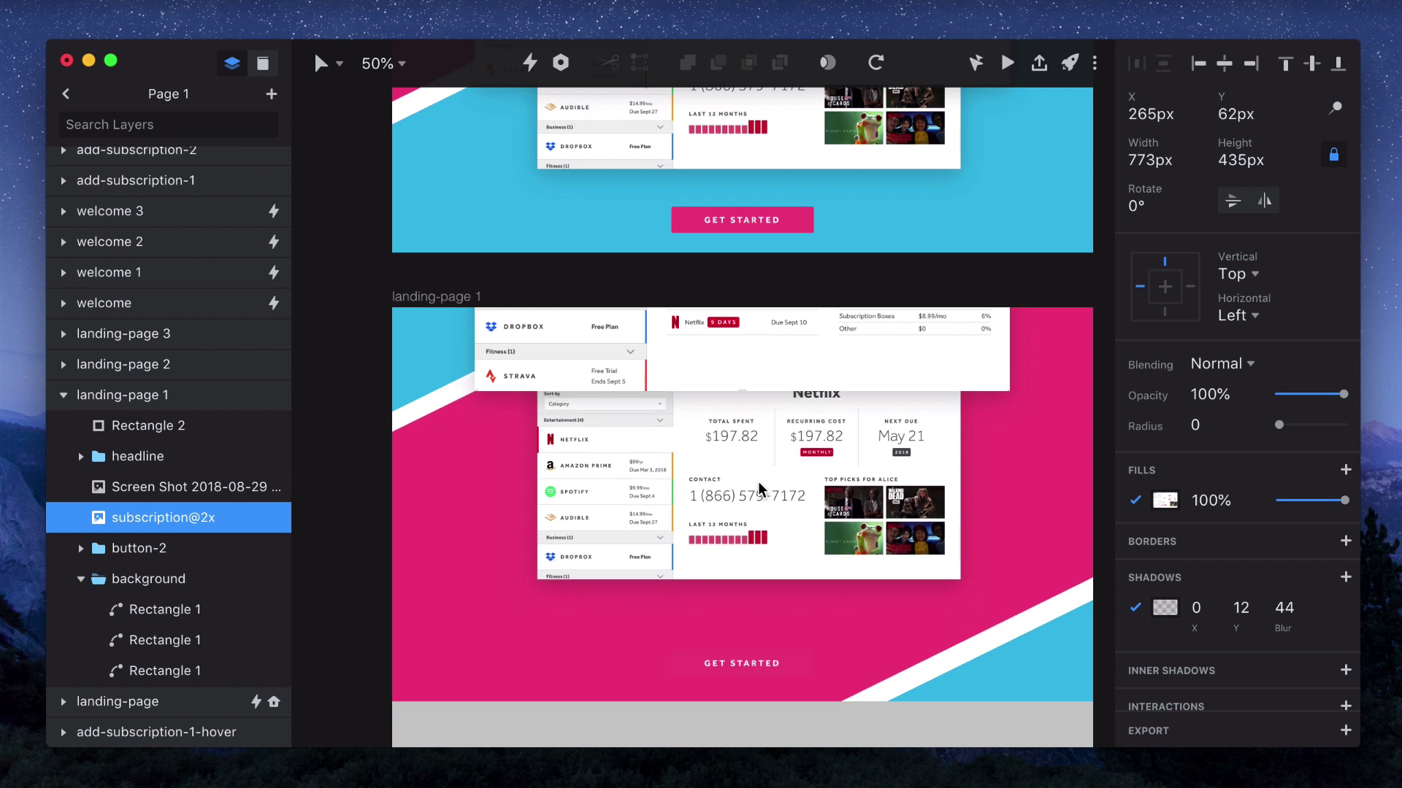
Offset landing-page 1's headline group to Y -270px for the parallax effect.
click(129, 460)
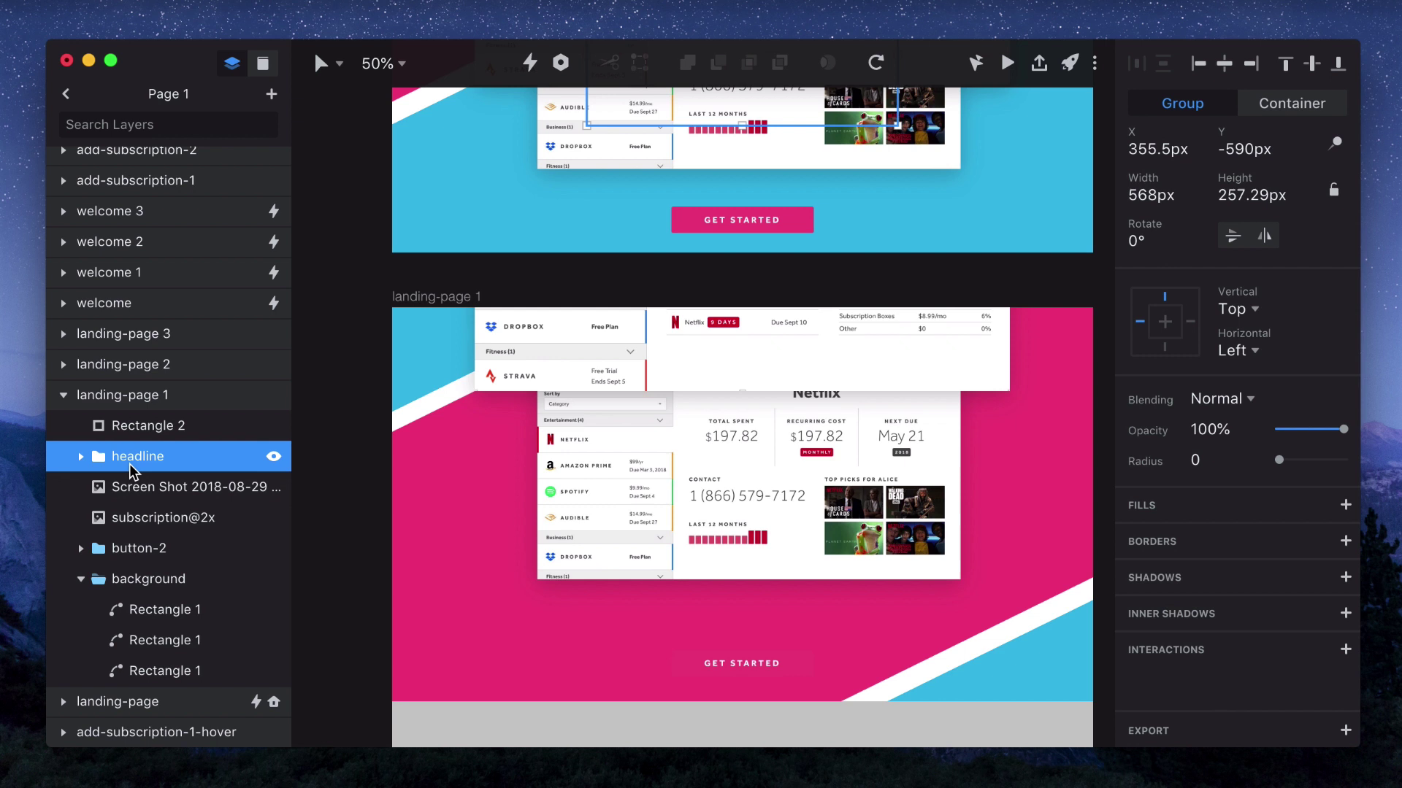
key(shift+Down)
key(shift+Down)
key(shift+Down)
key(shift+Down)
key(shift+Down)
key(shift+Down)
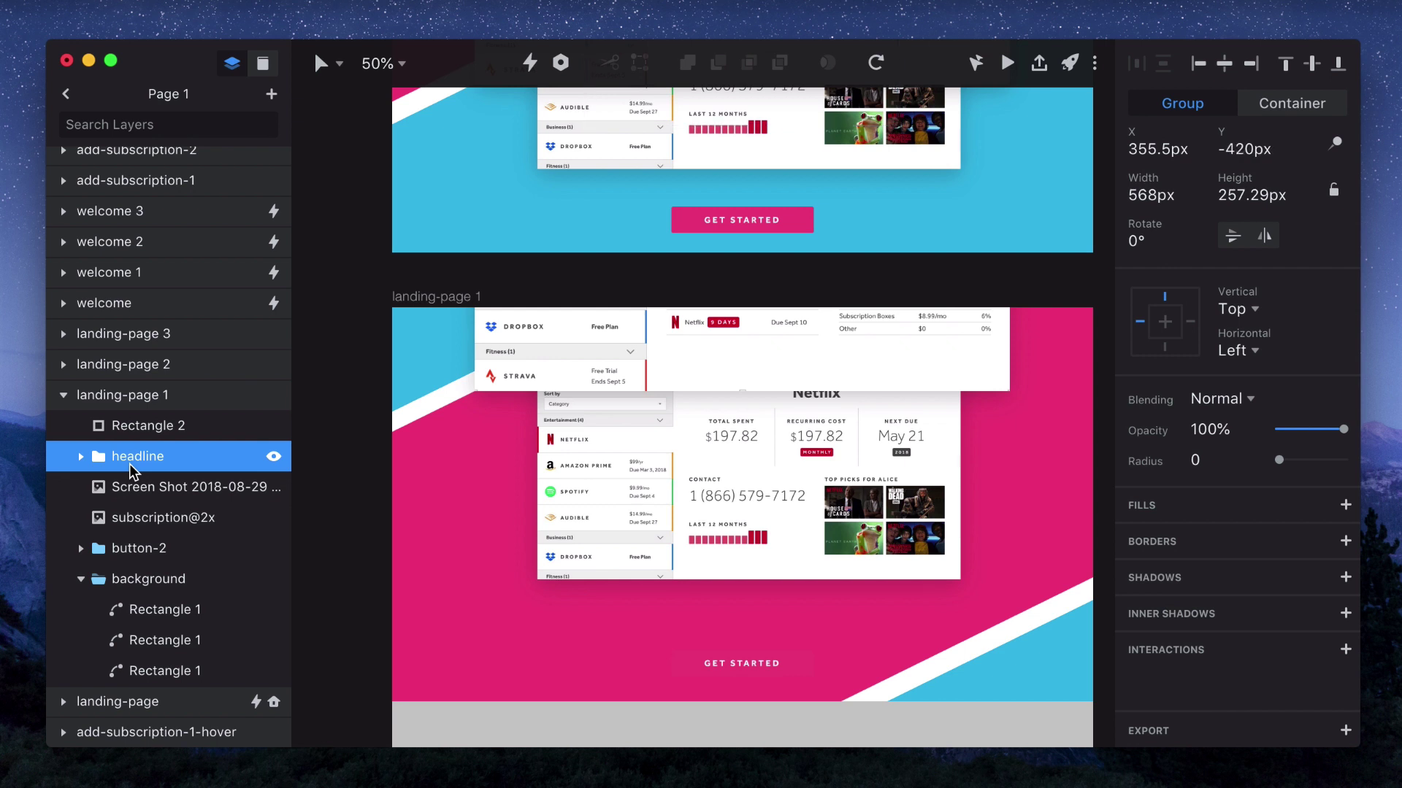
key(shift+Down)
key(shift+Down)
key(shift+Down)
key(shift+Down)
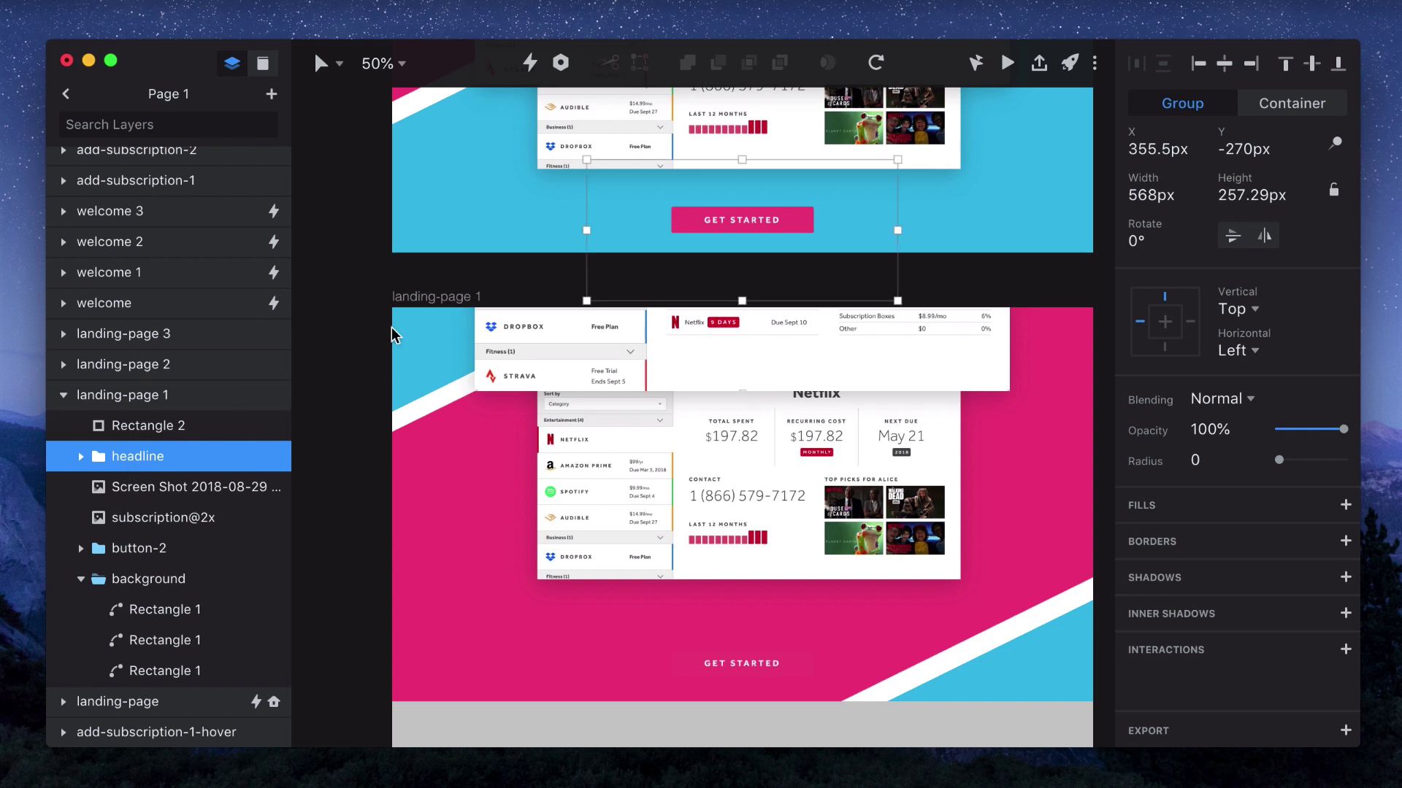
scroll(391, 327, up, 10)
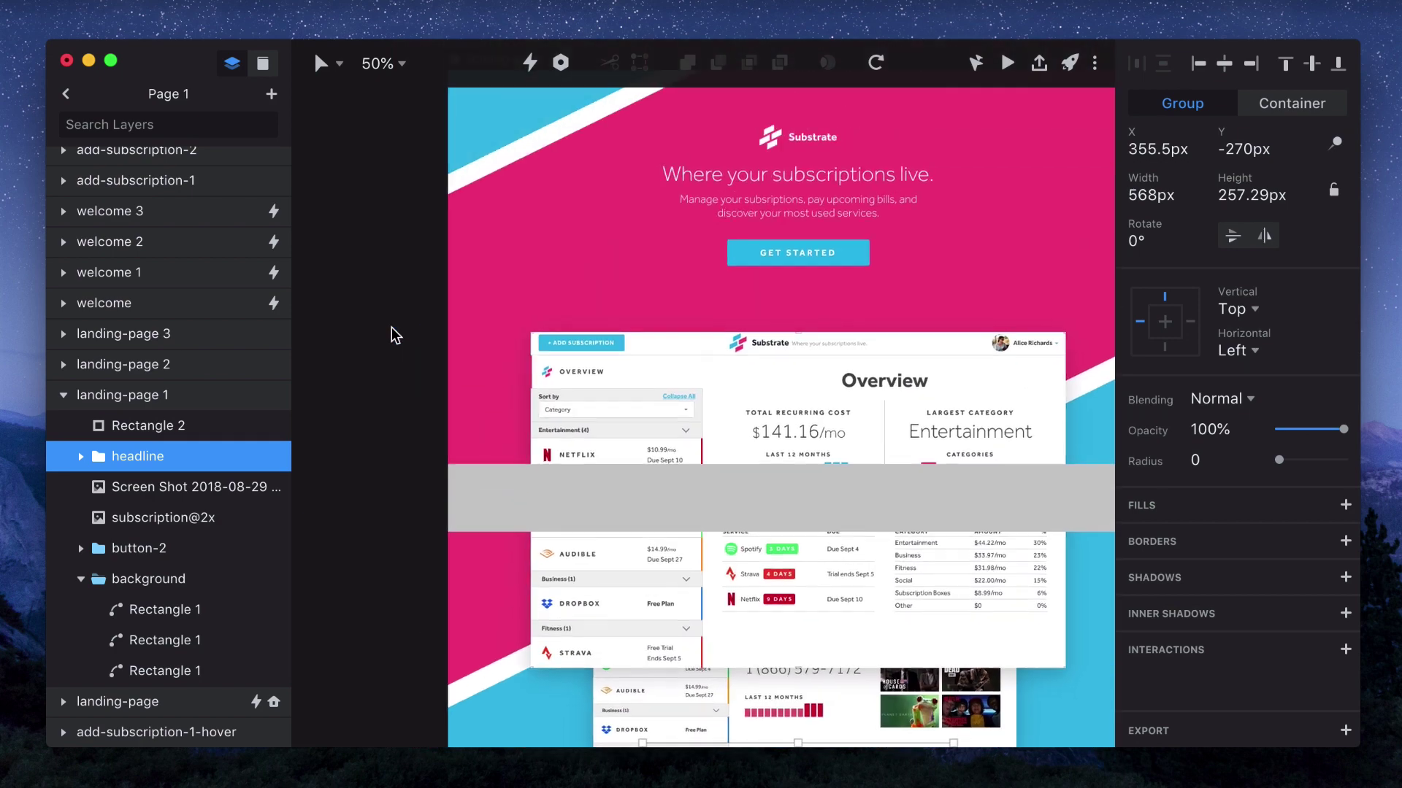
click(484, 108)
key(super+p)
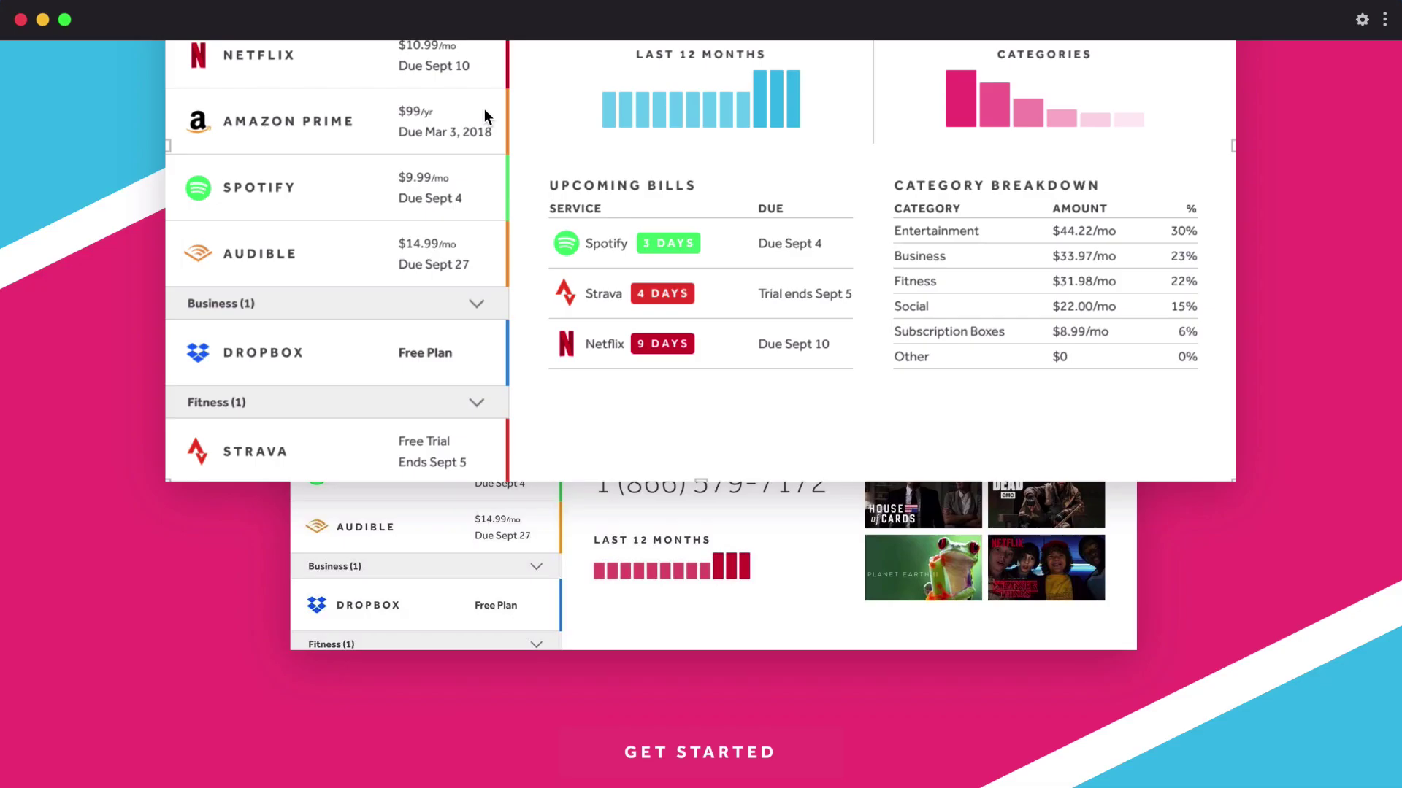
scroll(688, 641, down, 10)
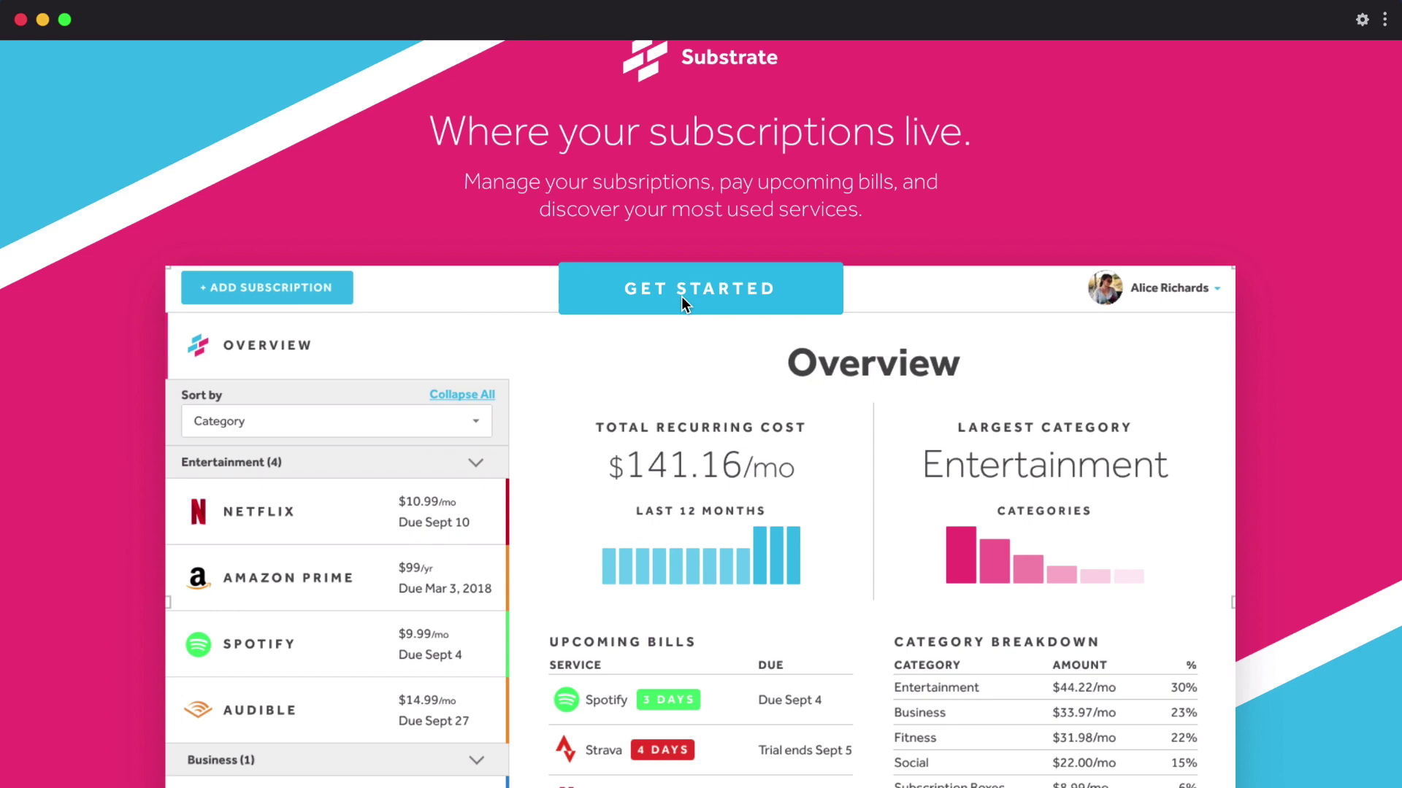
scroll(730, 58, down, 5)
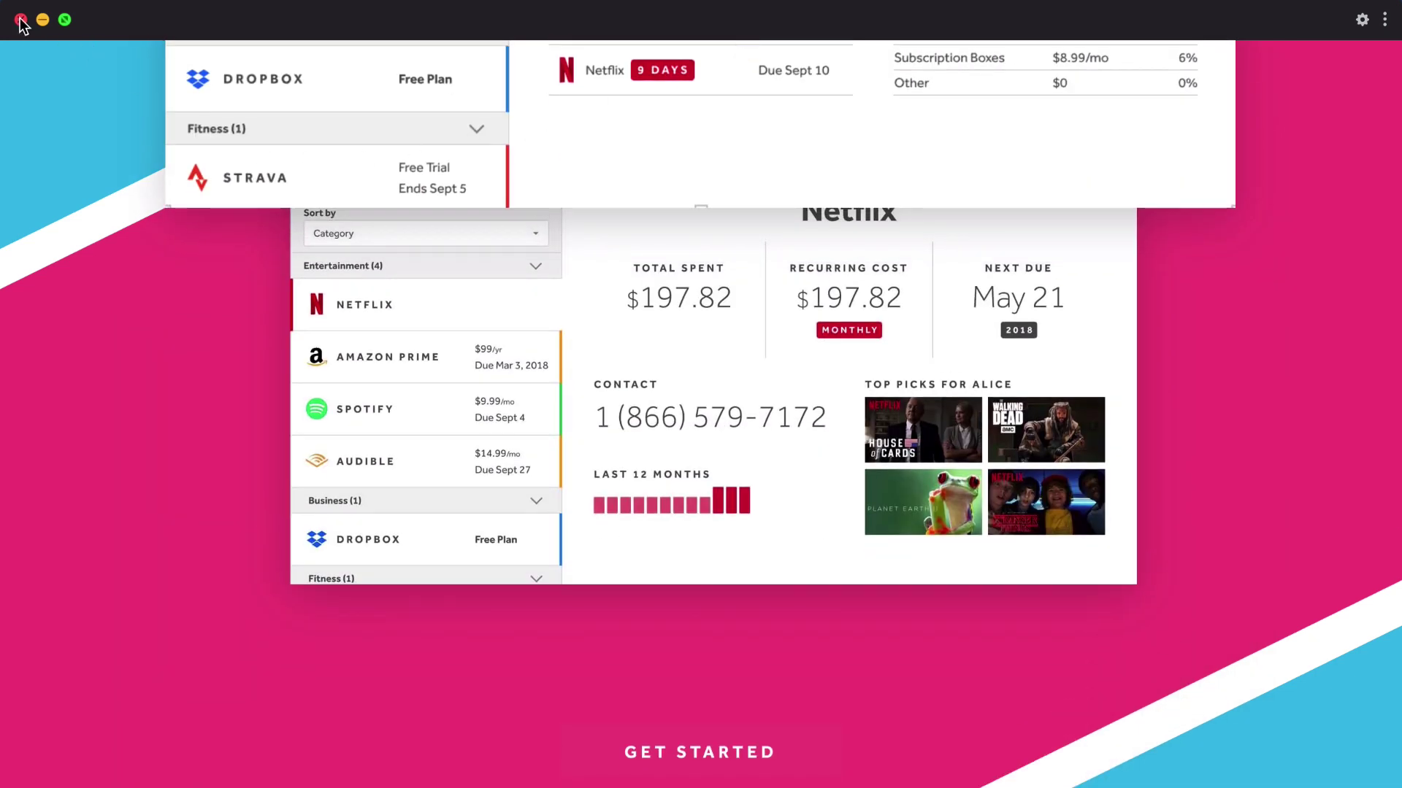
click(21, 20)
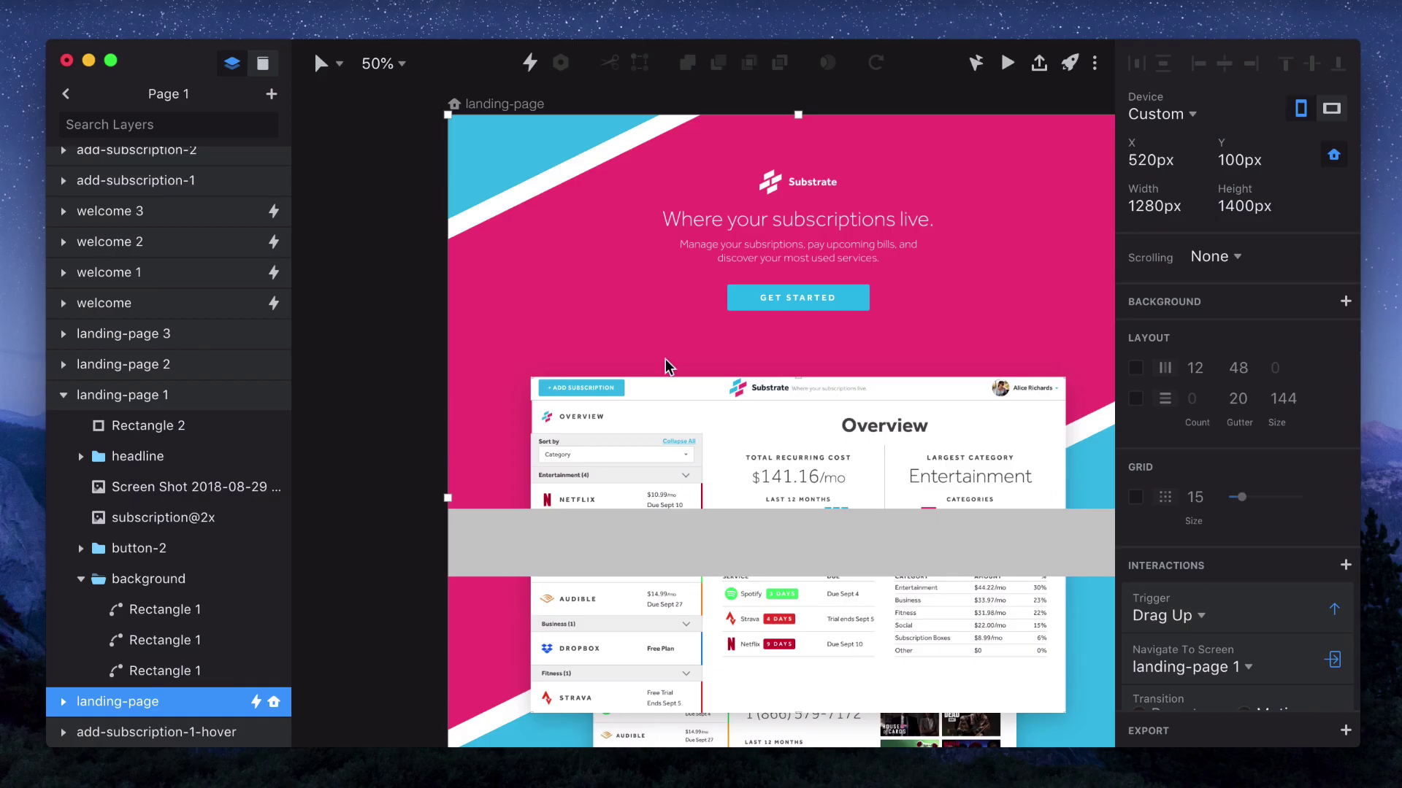
Move landing-page 1's background group up to Y -1242px.
scroll(664, 358, down, 5)
scroll(664, 357, down, 5)
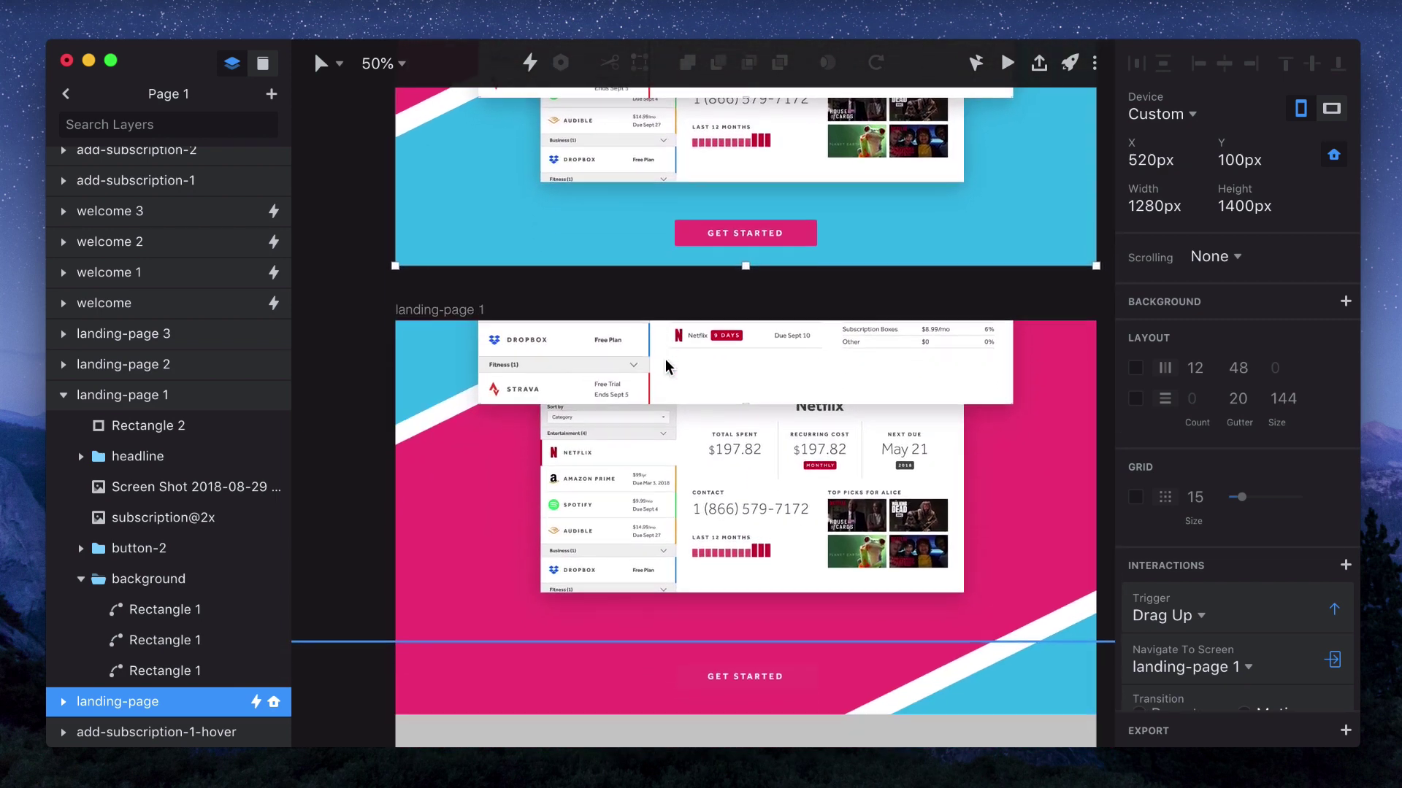
click(453, 374)
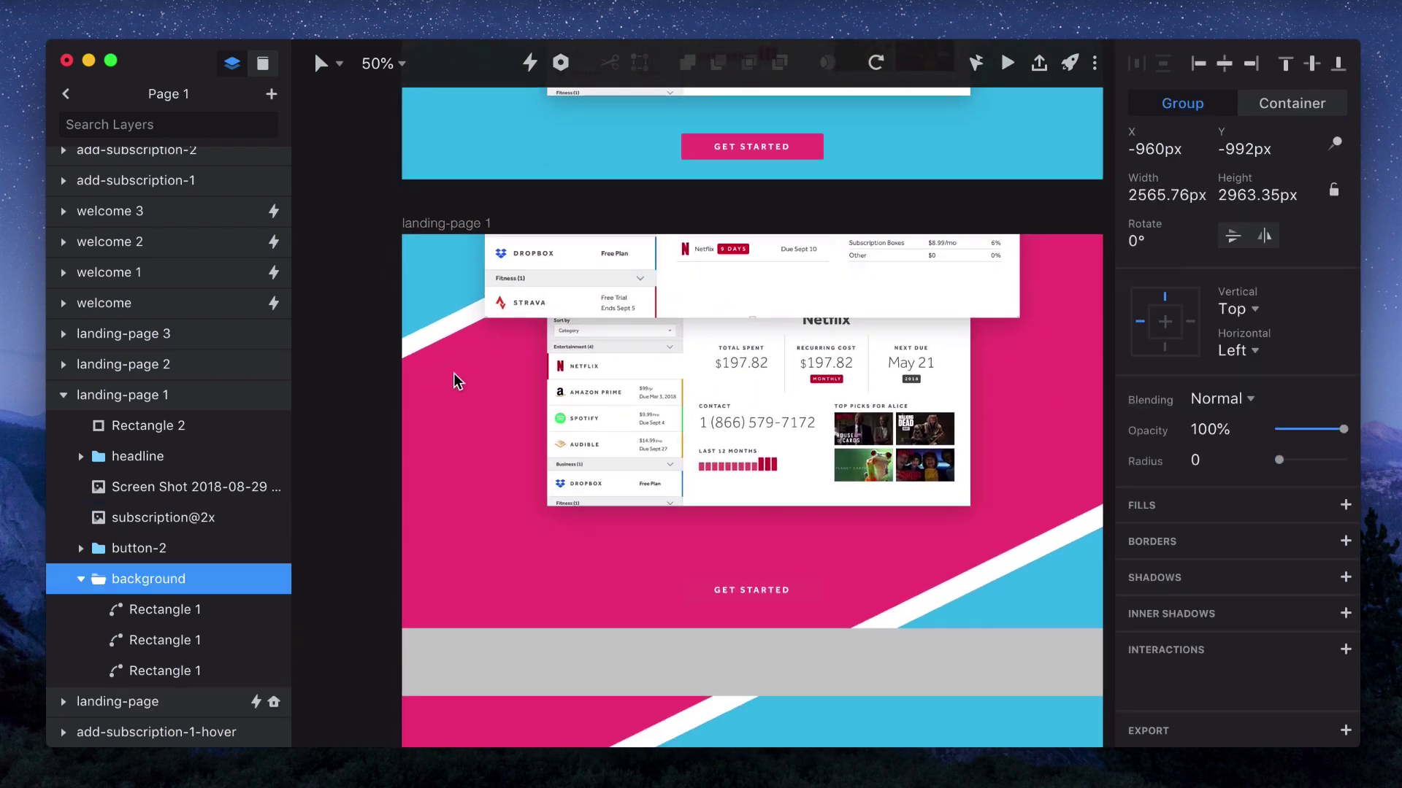
key(shift+Up)
key(shift+Up)
key(shift+Up)
key(shift+Up)
key(shift+Up)
key(shift+Up)
key(shift+Up)
key(shift+Up)
key(shift+Up)
key(shift+Up)
key(shift+Up)
key(shift+Up)
key(shift+Up)
key(shift+Up)
key(shift+Up)
key(shift+Up)
key(shift+Up)
key(shift+Up)
key(shift+Up)
key(shift+Up)
key(shift+Up)
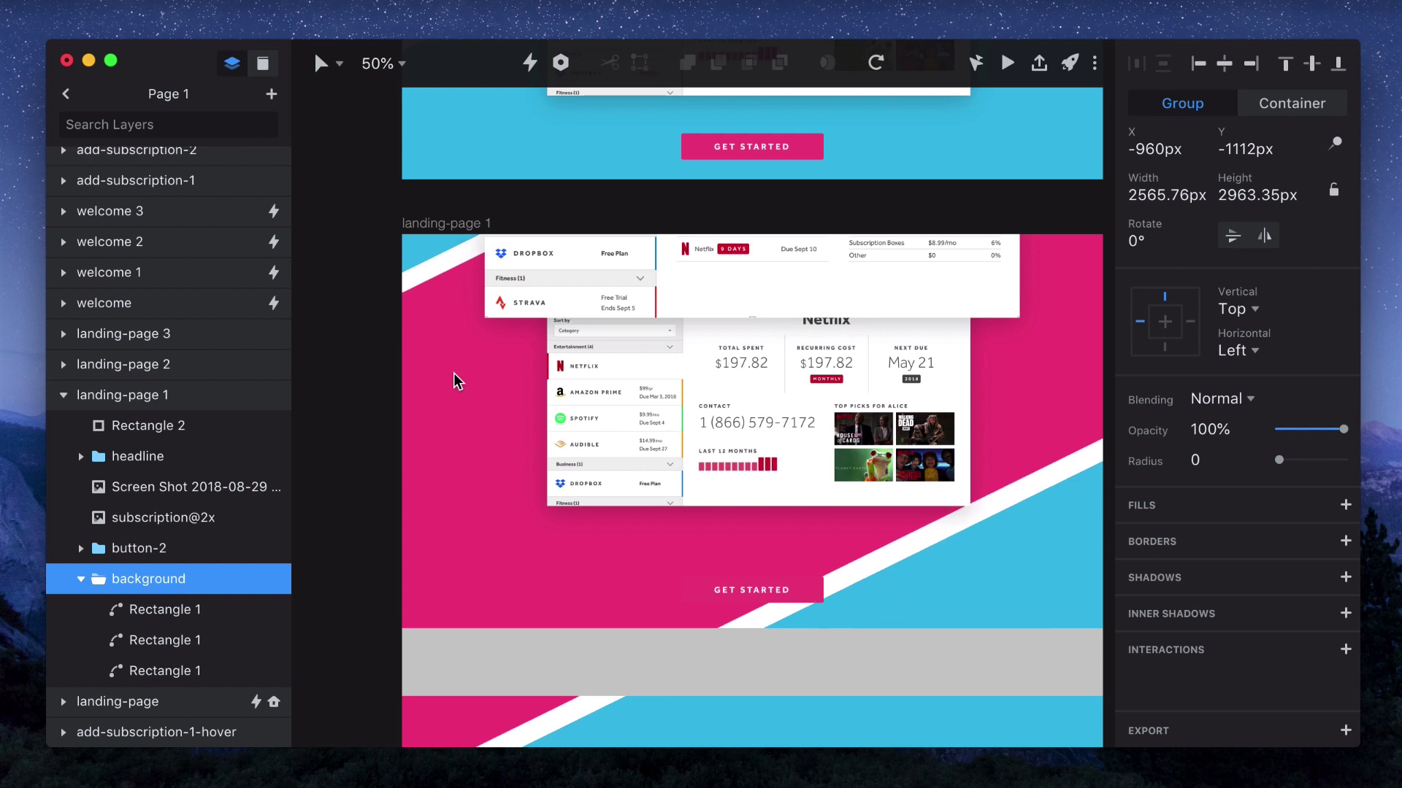
key(shift+Up)
key(shift+Up)
key(shift+Up)
key(shift+Up)
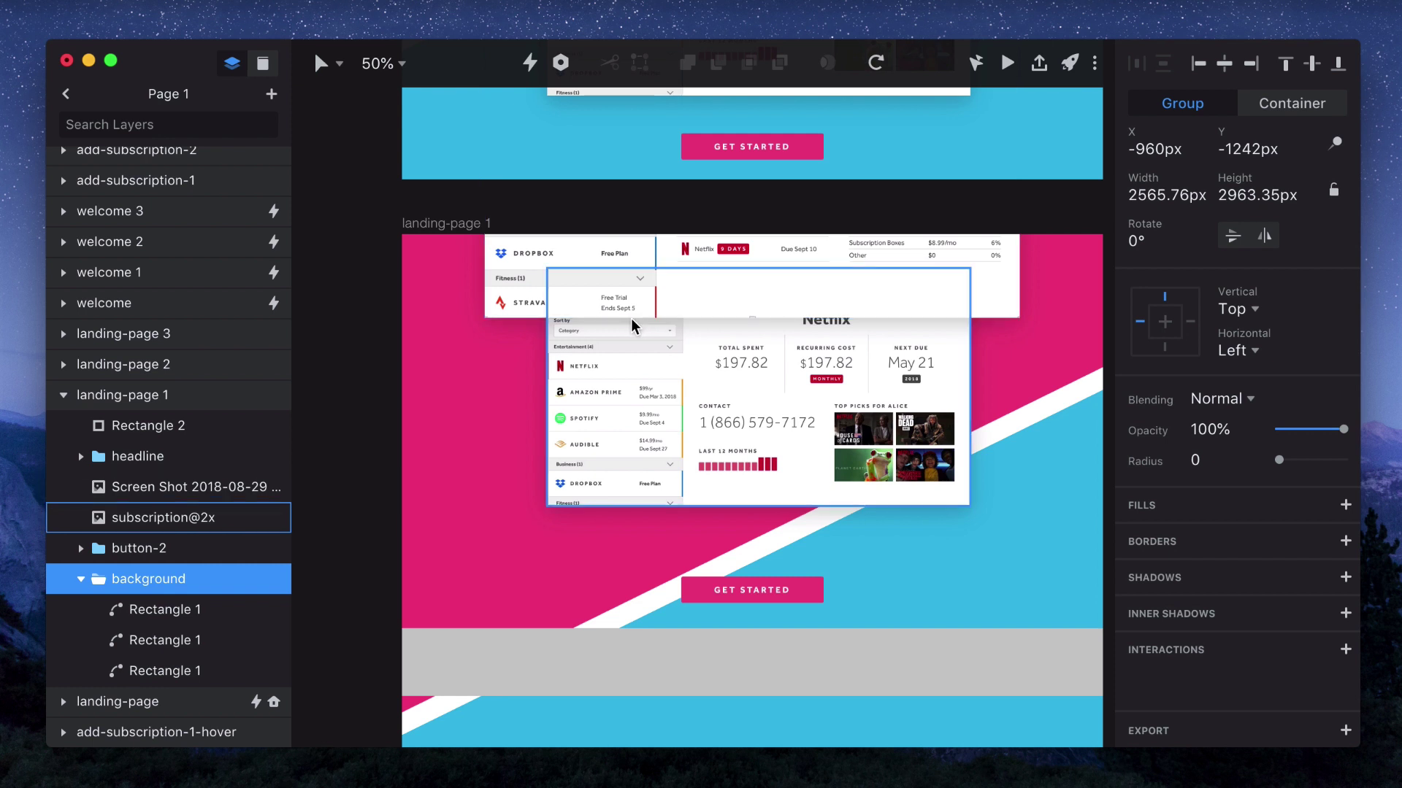
Reorder the headline group below subscription@2x in both landing-page 1 and landing-page.
click(157, 454)
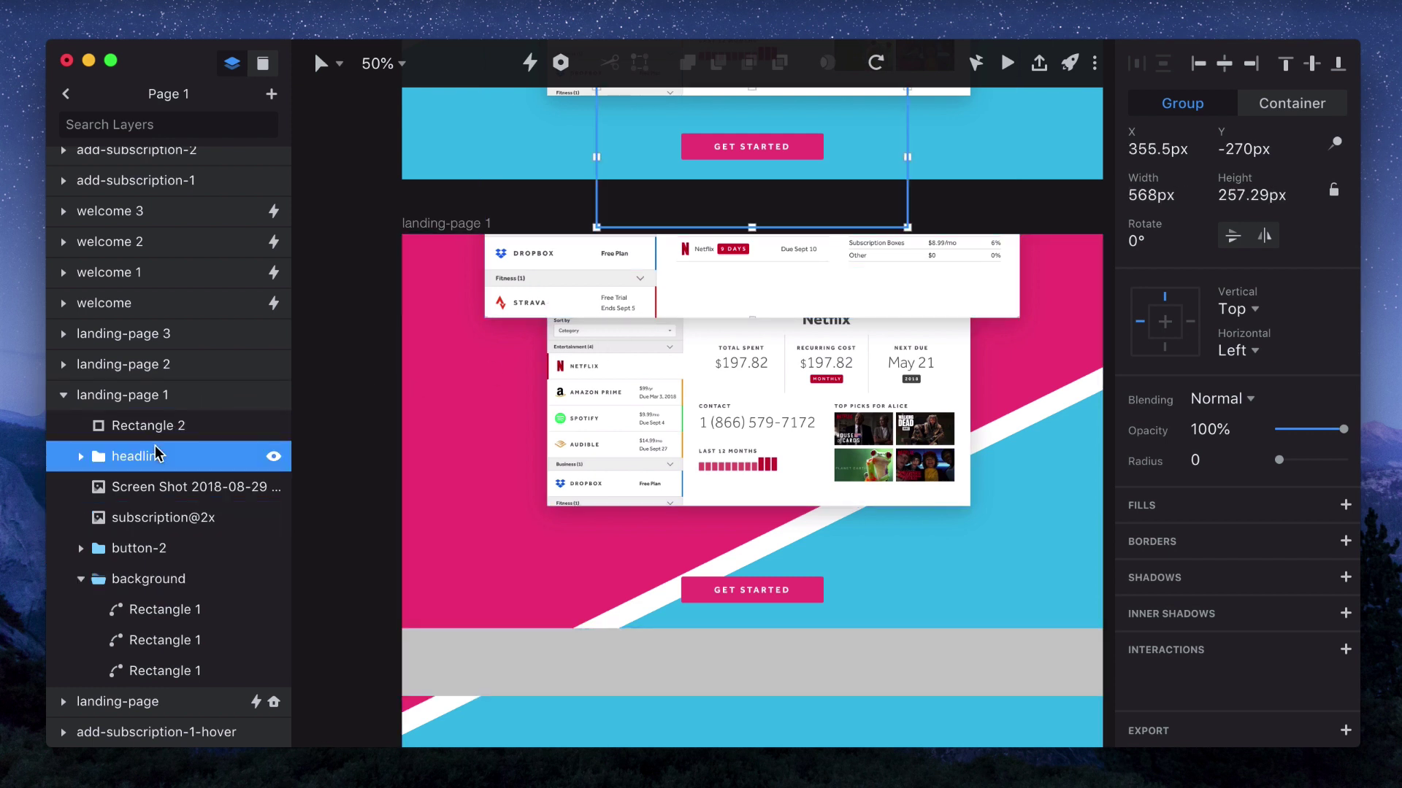
drag(136, 463, 99, 537)
scroll(723, 378, up, 5)
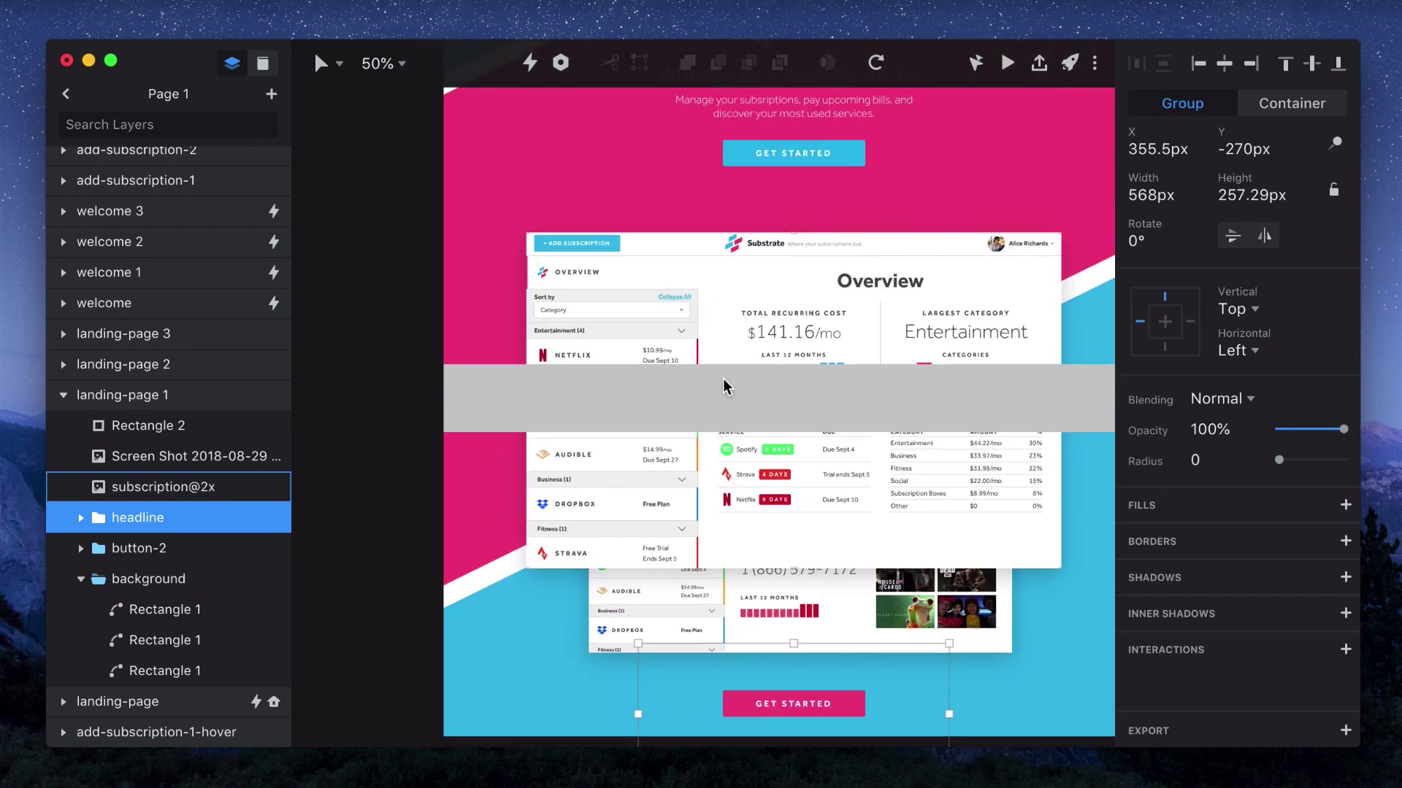
scroll(723, 379, up, 3)
click(769, 318)
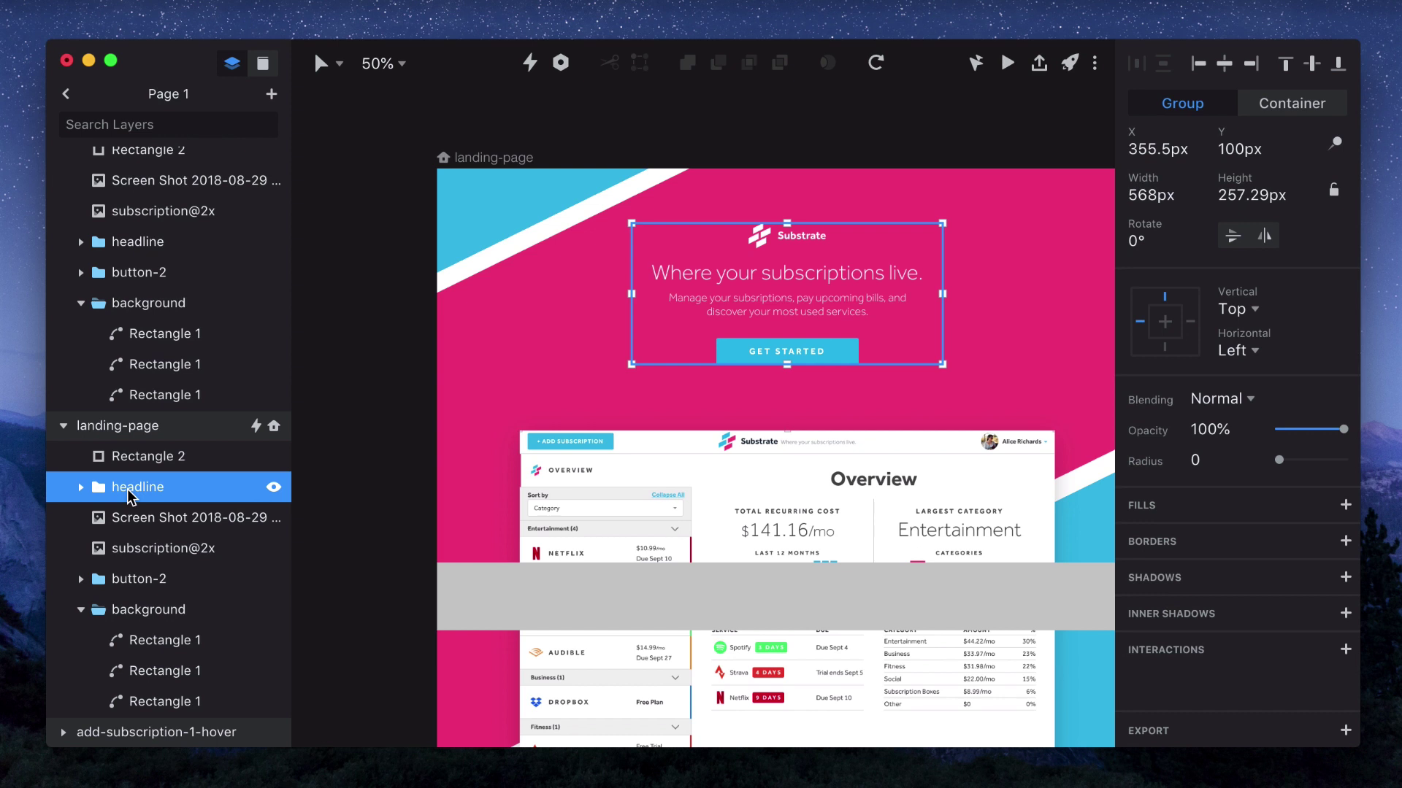
drag(130, 496, 132, 572)
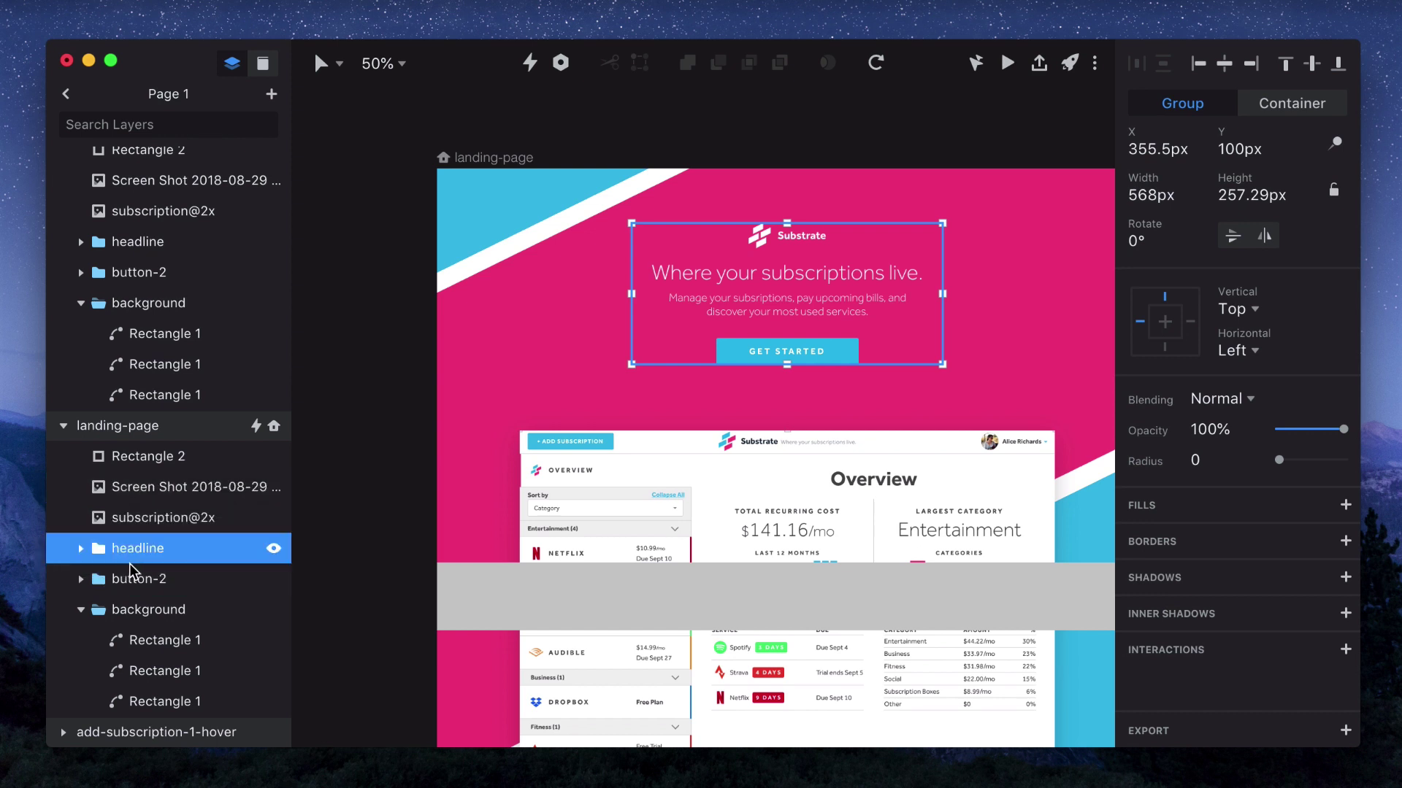
click(478, 165)
click(1007, 63)
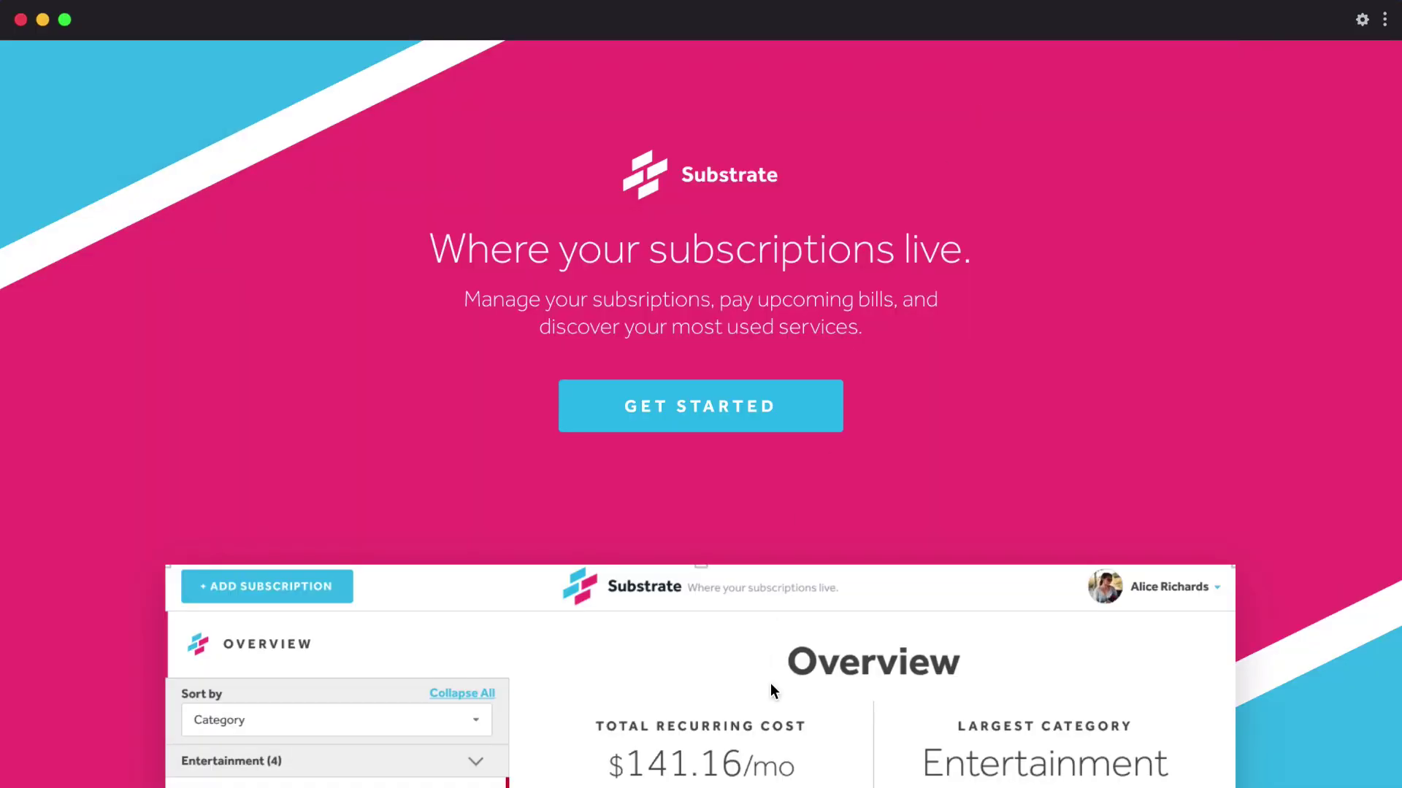
scroll(768, 616, down, 5)
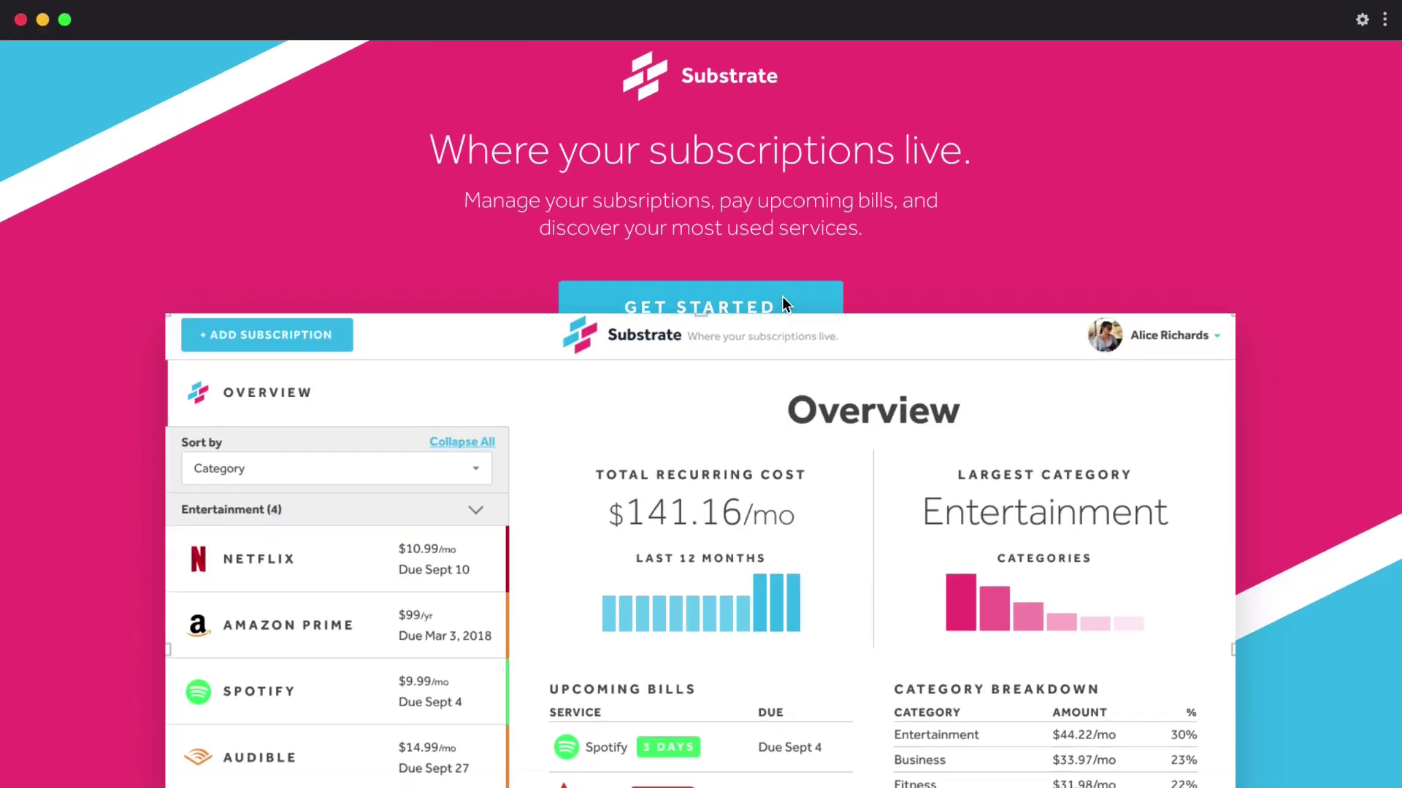
scroll(788, 190, down, 5)
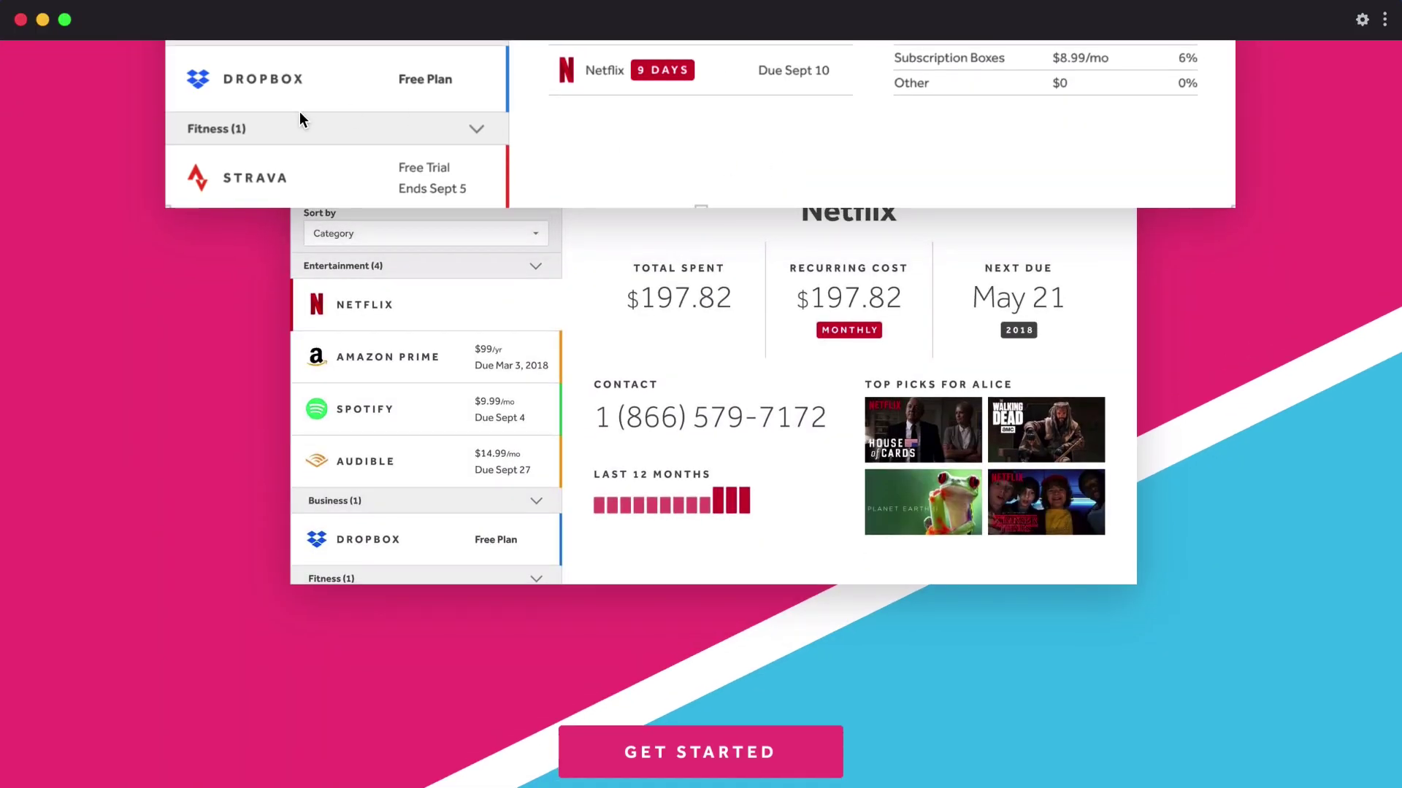
click(20, 20)
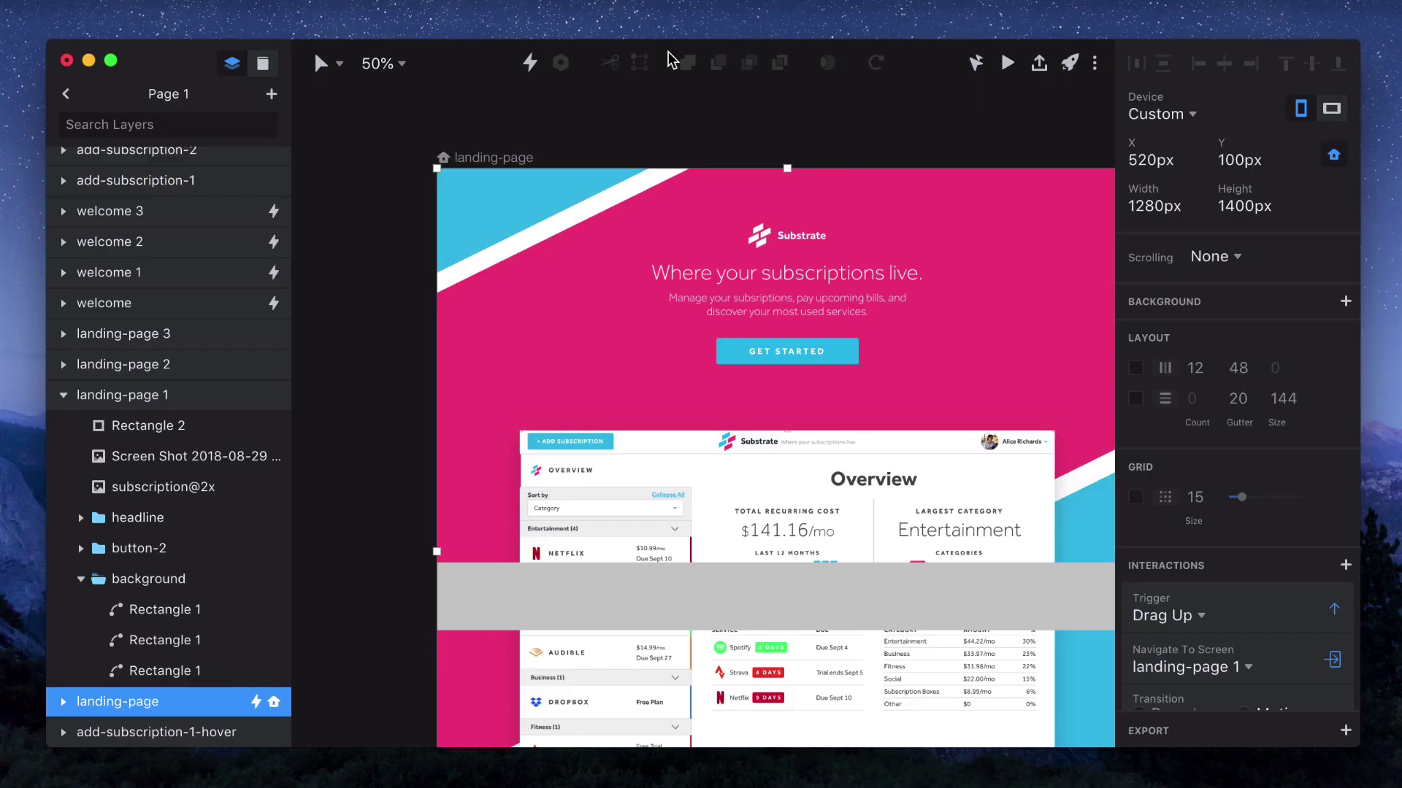
click(1006, 65)
scroll(759, 504, down, 10)
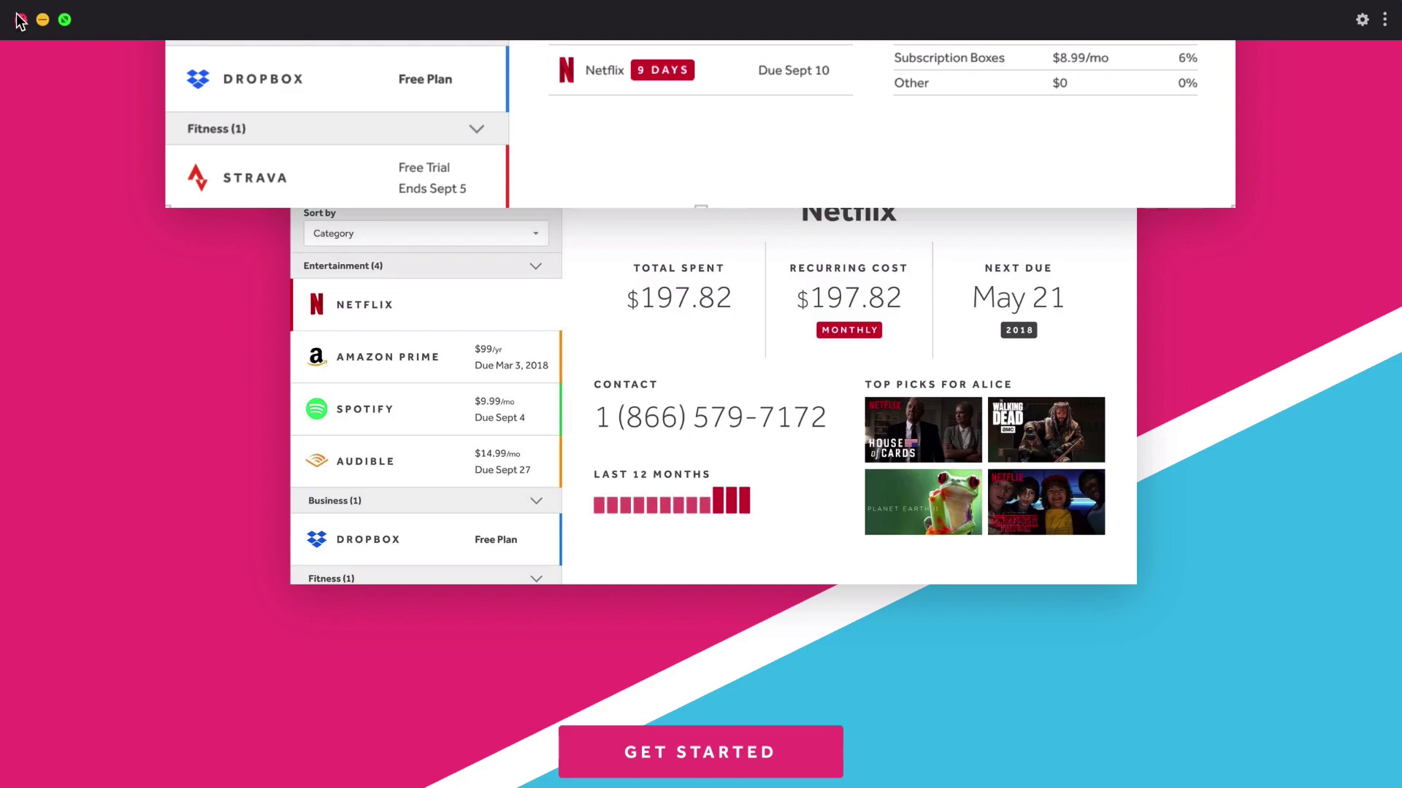
click(20, 20)
Link landing-page 1 back to landing-page with a Drag Down trigger and save the interaction.
scroll(457, 374, down, 5)
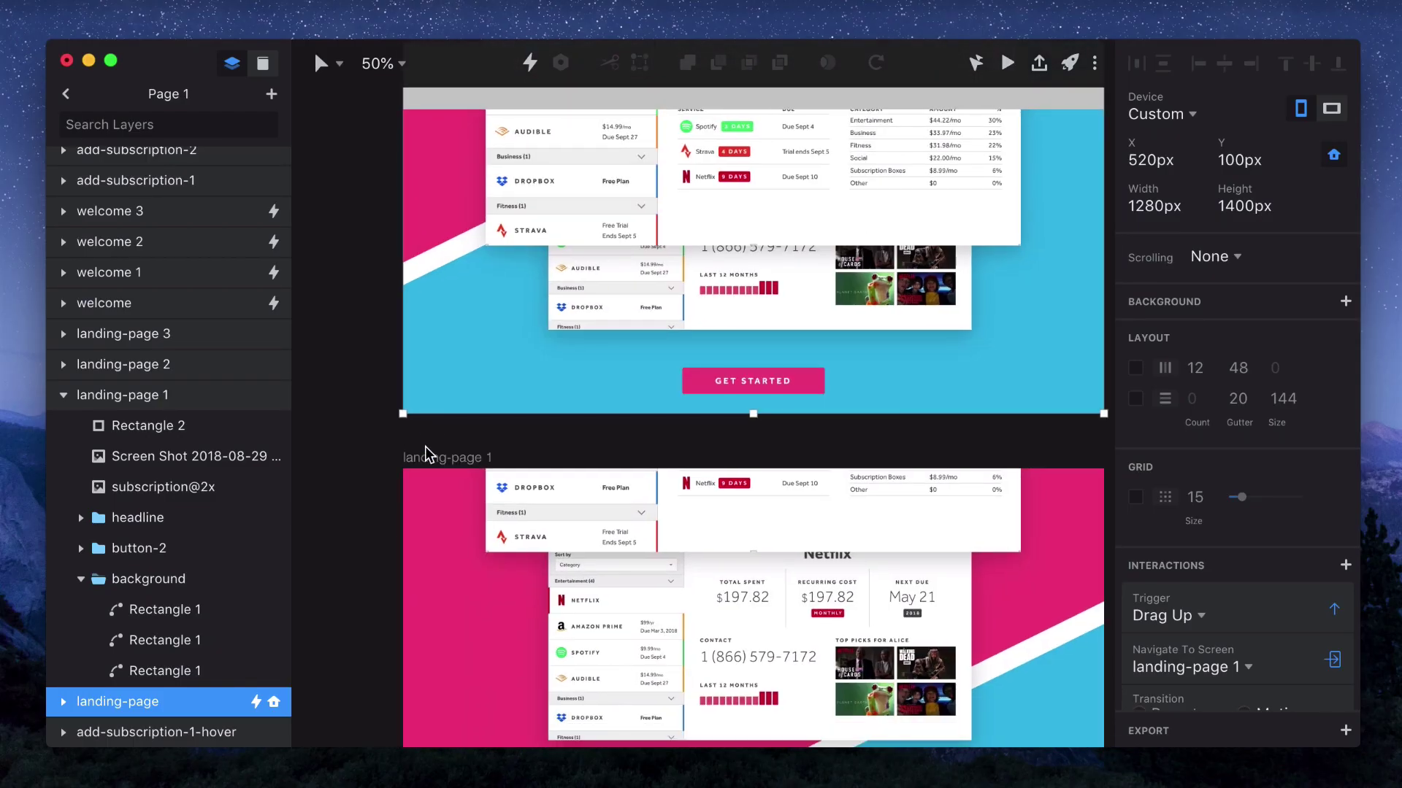
click(427, 453)
key(c)
drag(427, 453, 476, 353)
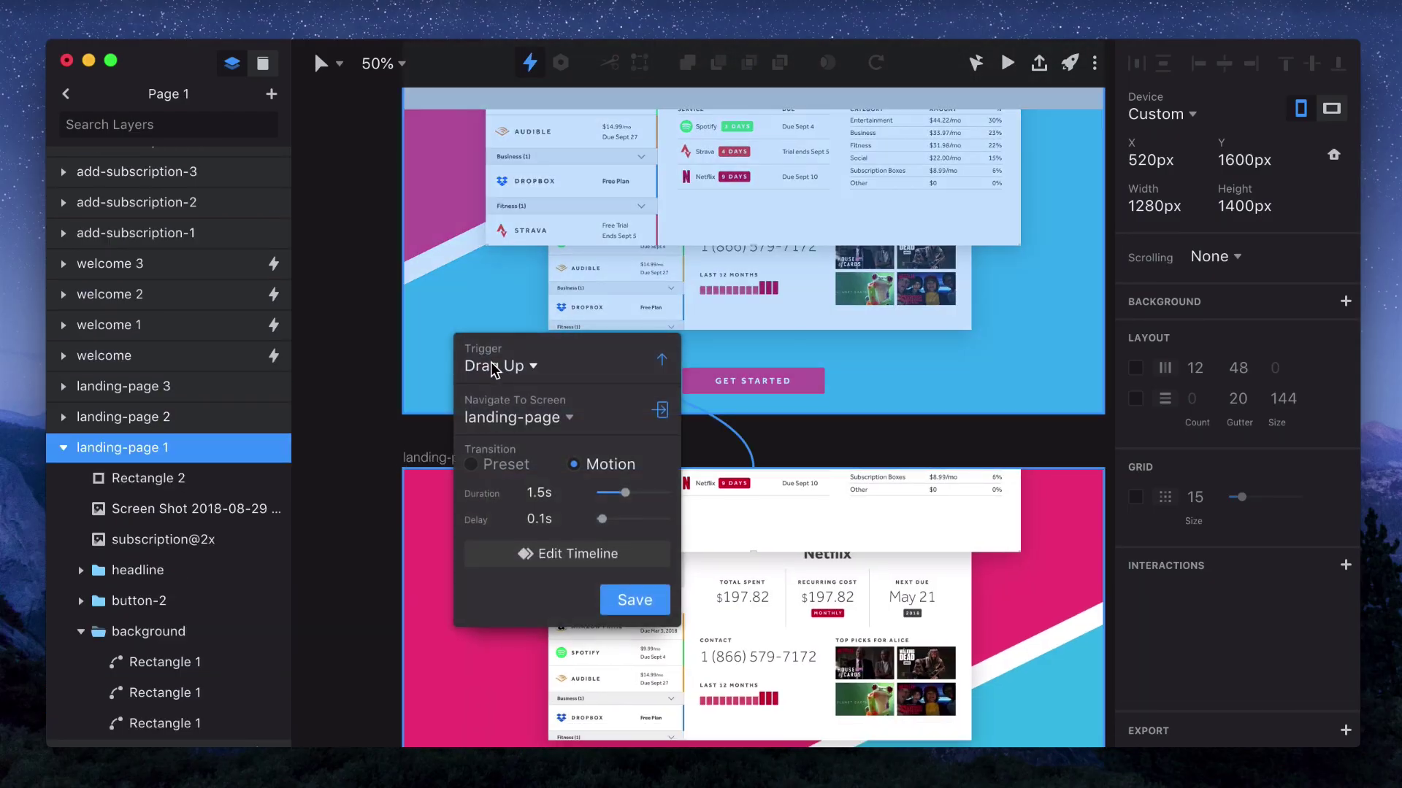
click(490, 363)
click(555, 609)
click(623, 593)
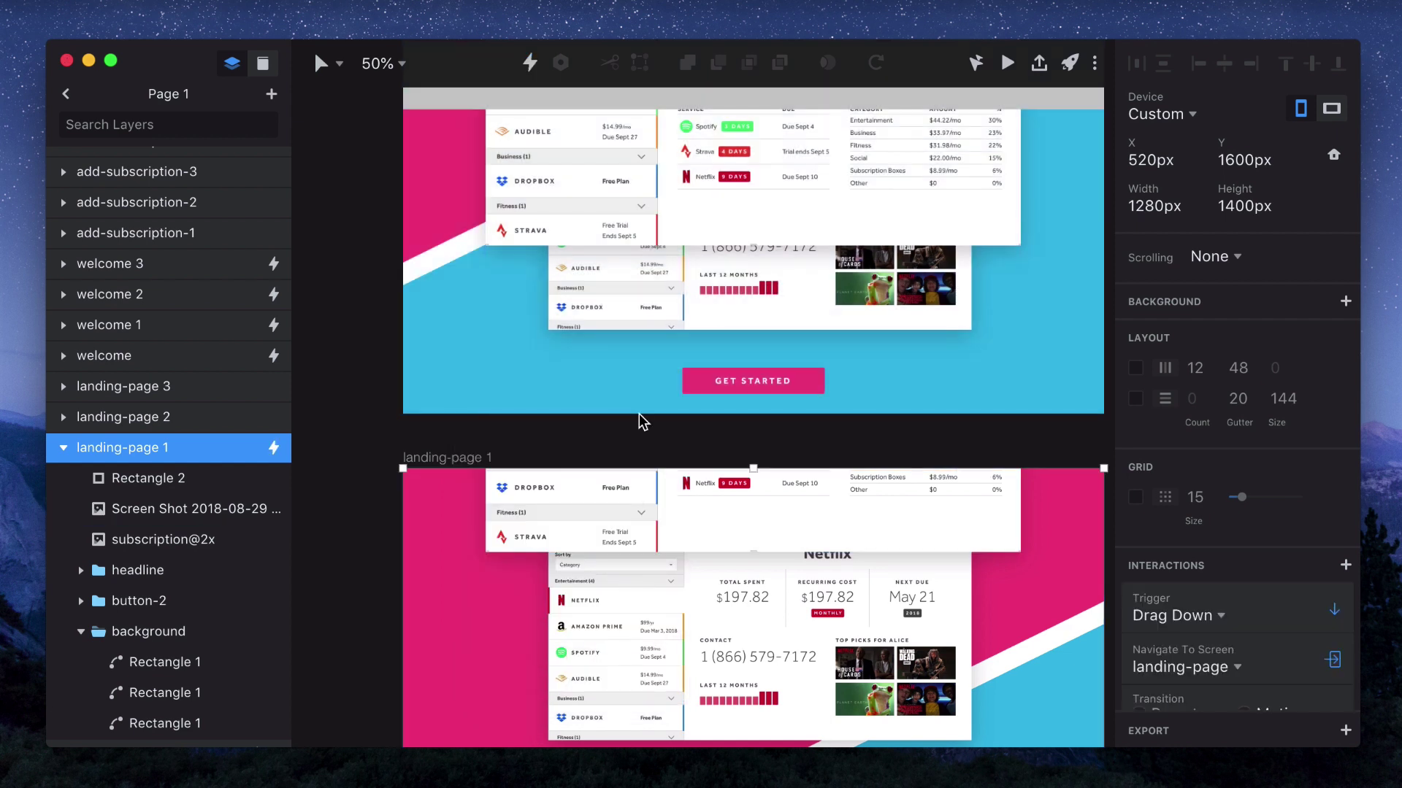
scroll(638, 413, up, 15)
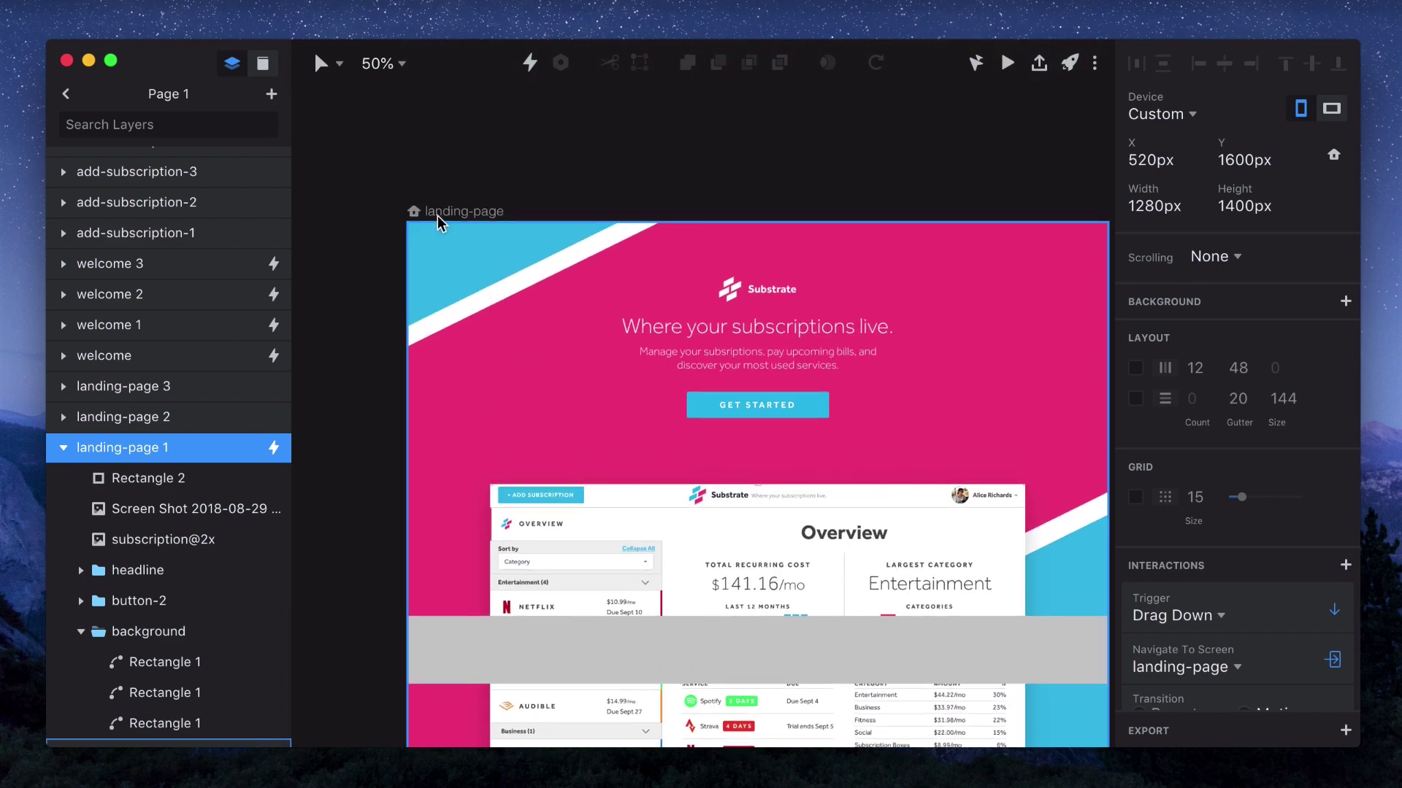
click(436, 216)
click(1006, 65)
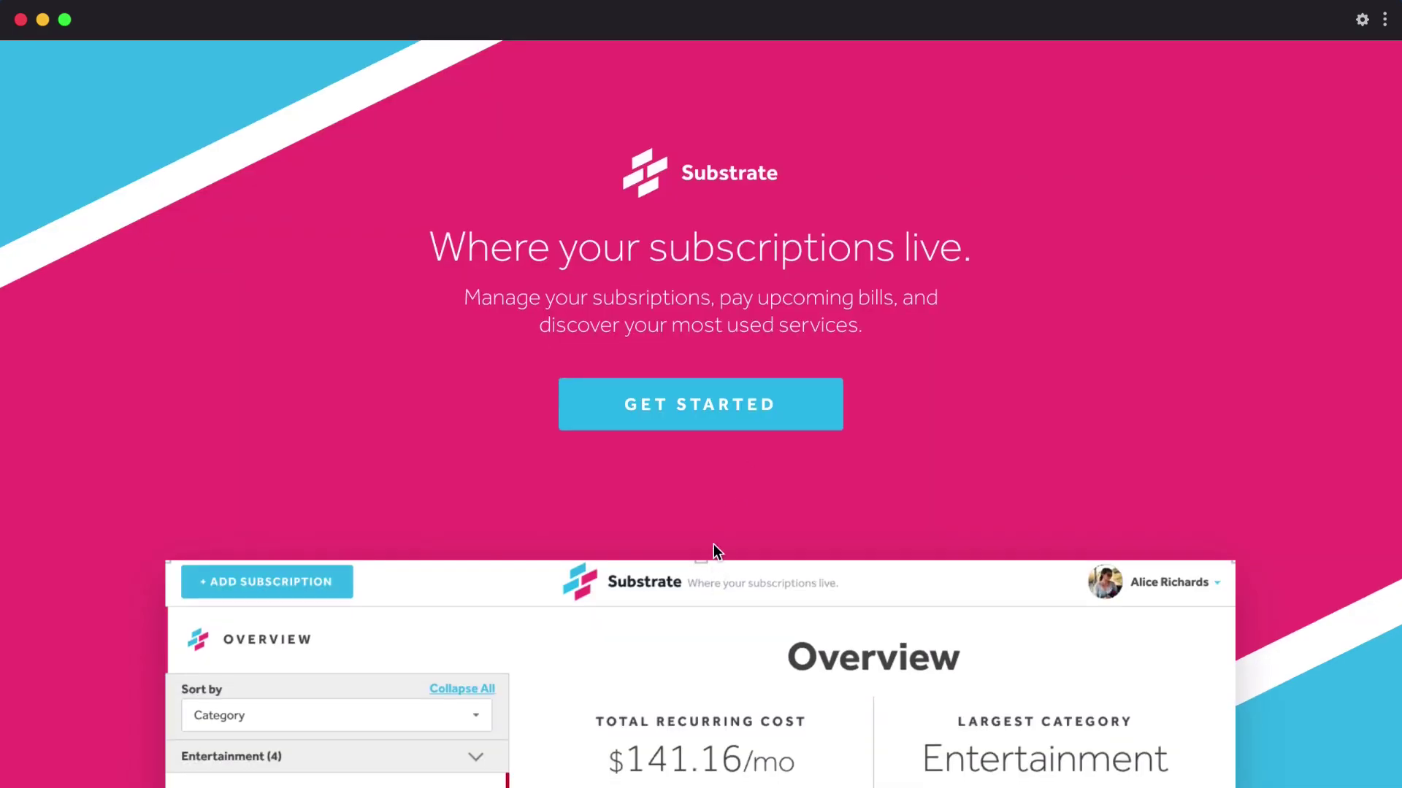
scroll(712, 545, down, 10)
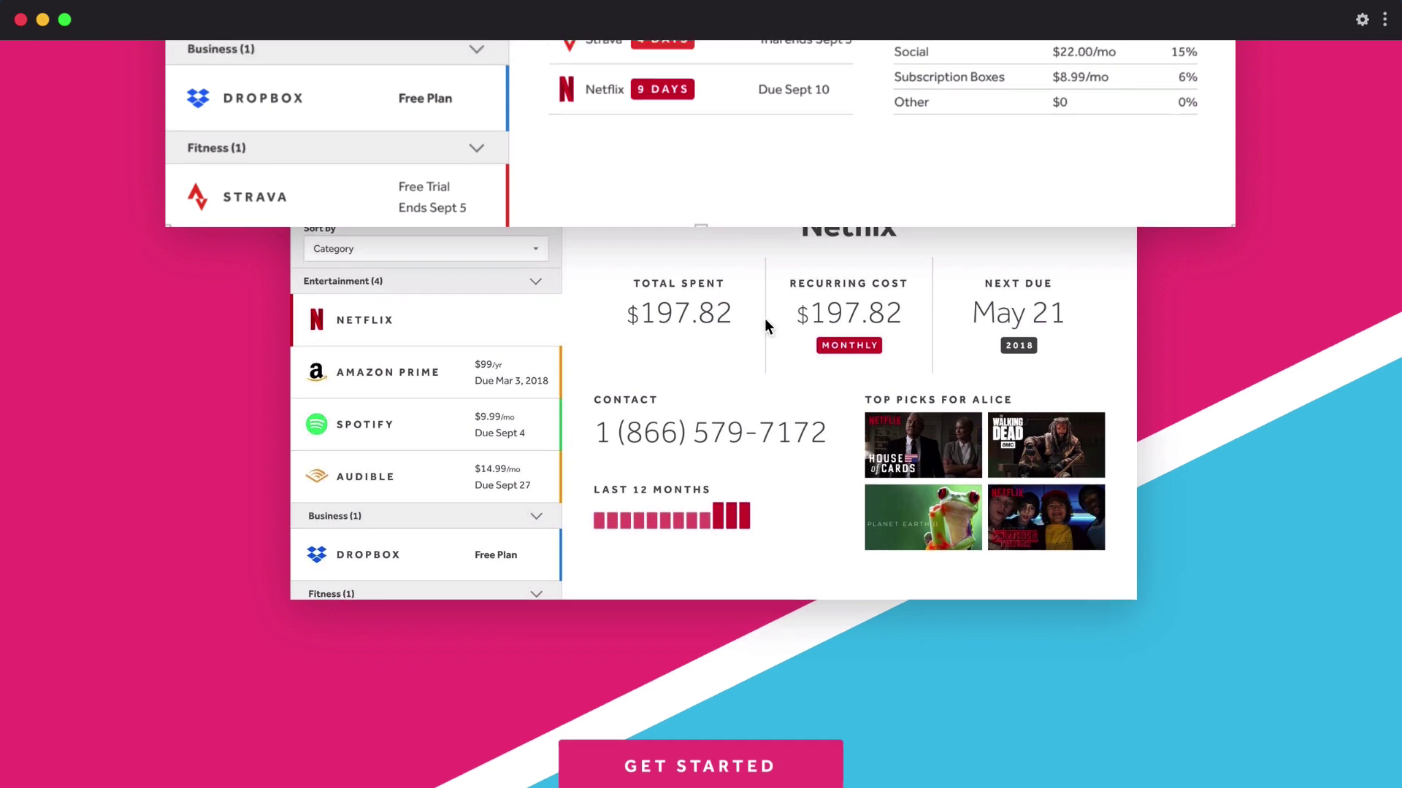
scroll(765, 325, up, 10)
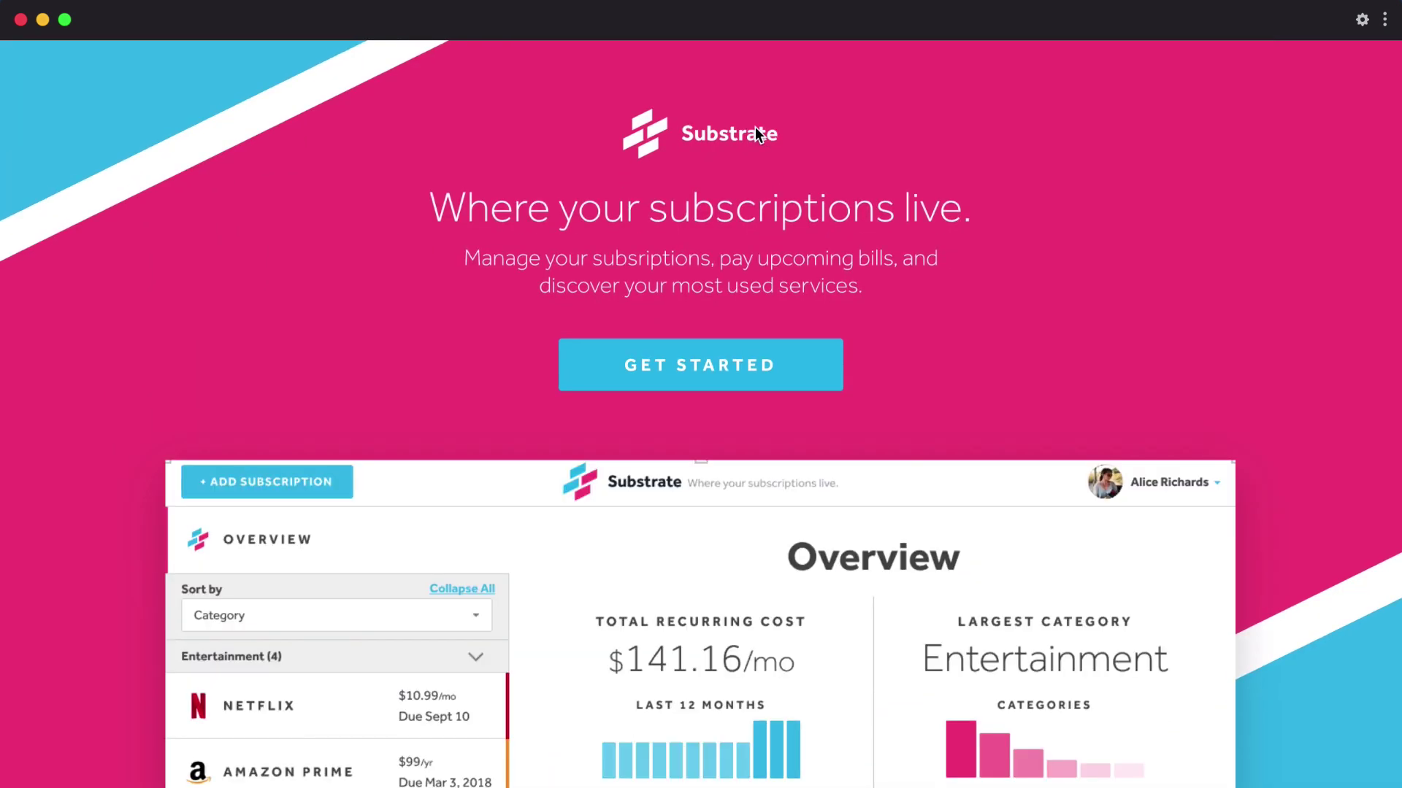
scroll(754, 125, down, 10)
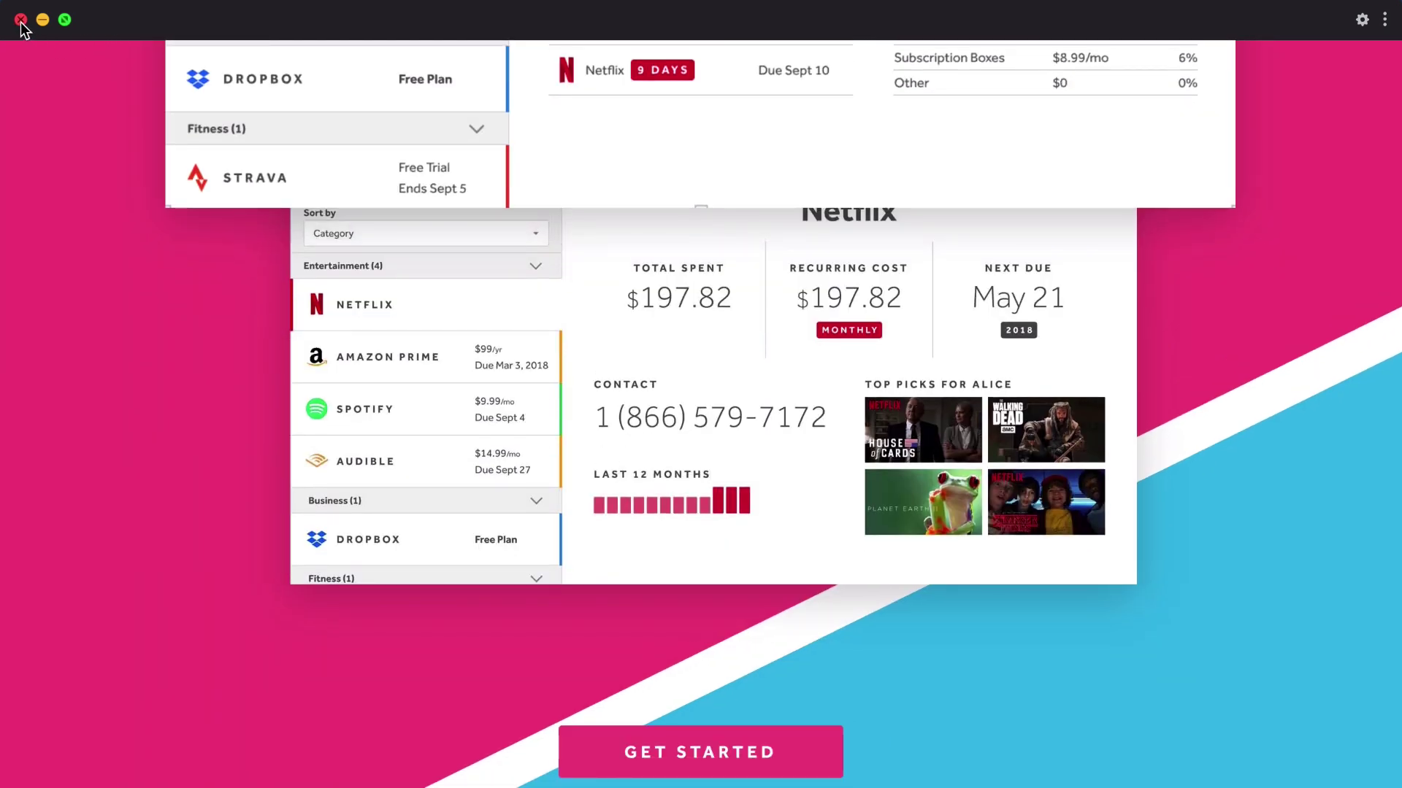
click(21, 20)
Delete the Drag Up interaction from the landing-page artboard.
scroll(572, 271, down, 5)
scroll(572, 272, right, 2)
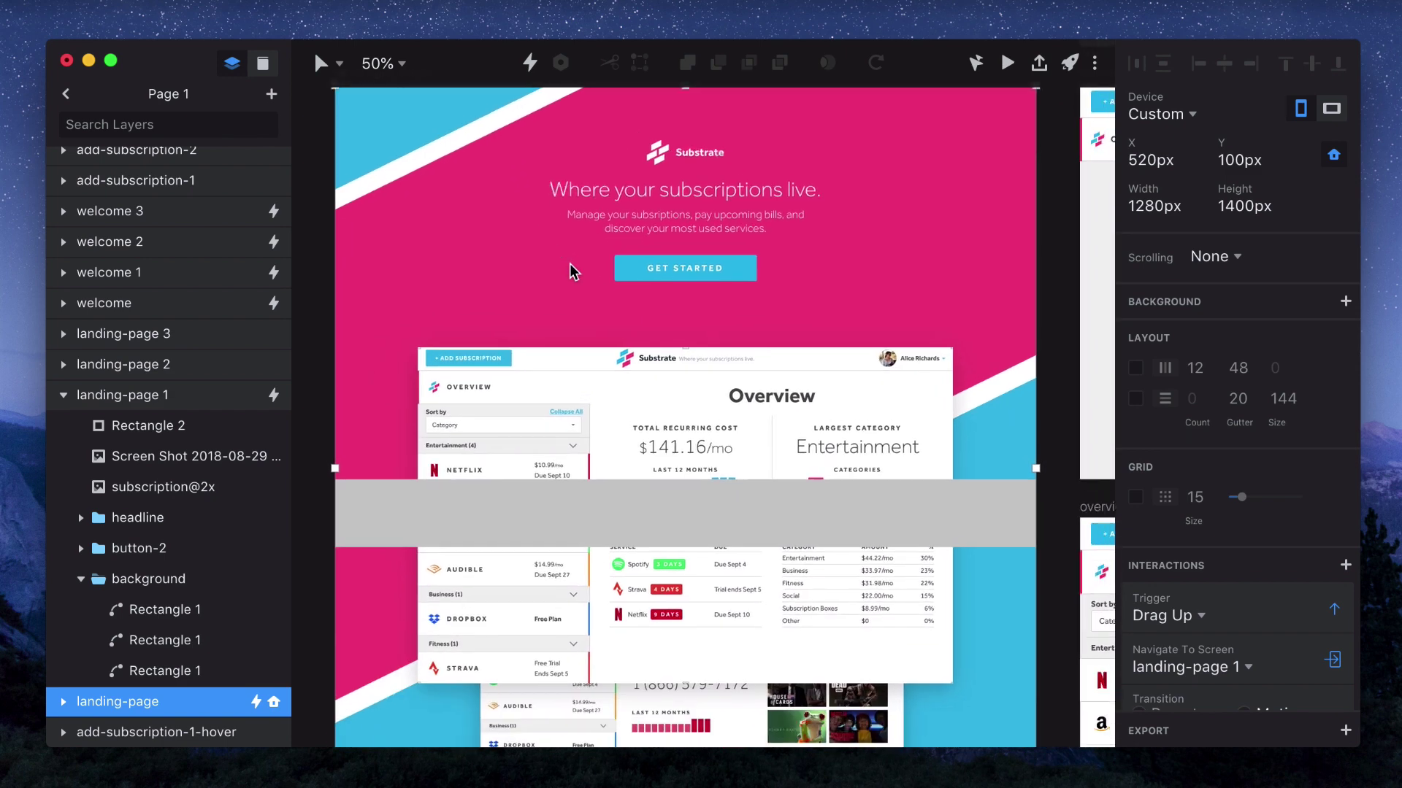
scroll(397, 263, up, 4)
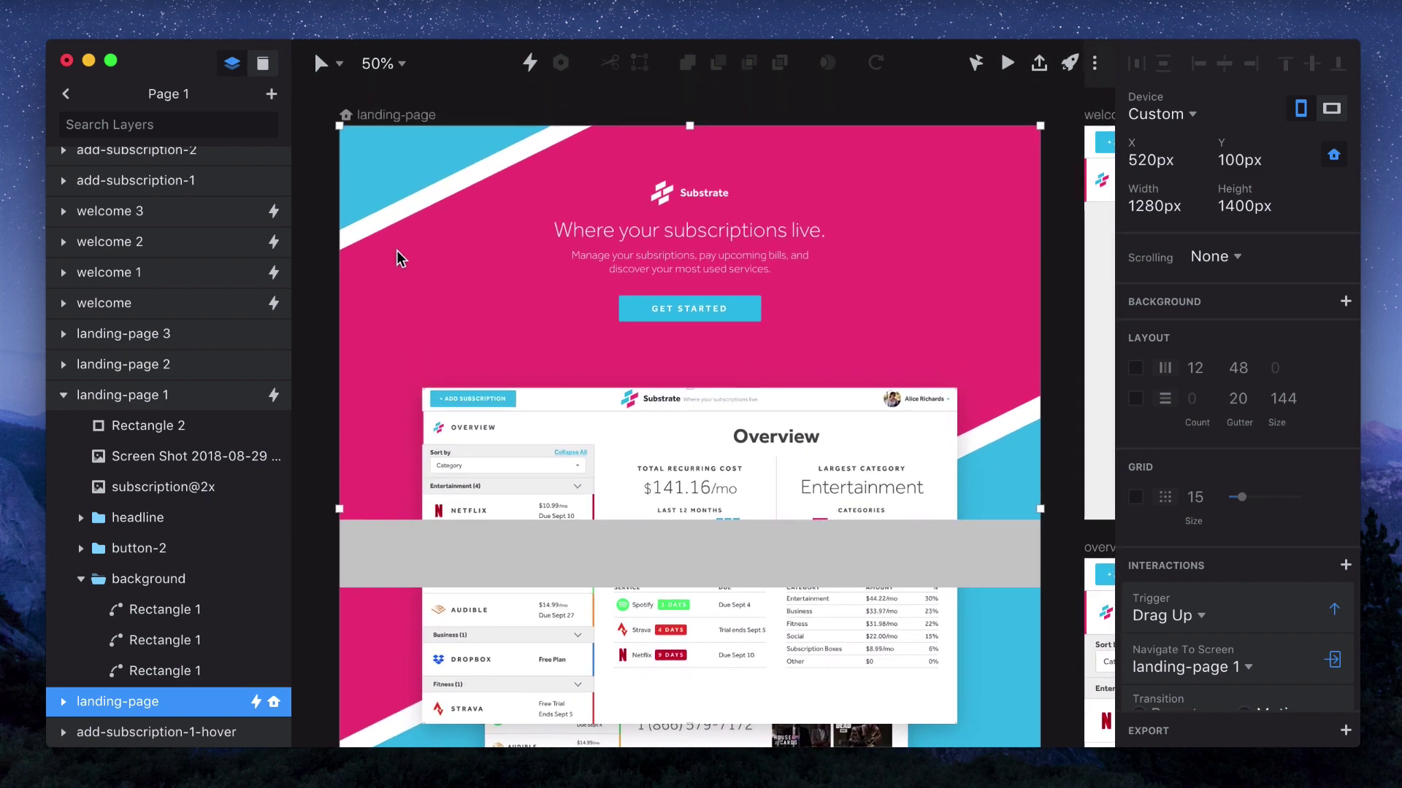
right_click(1267, 605)
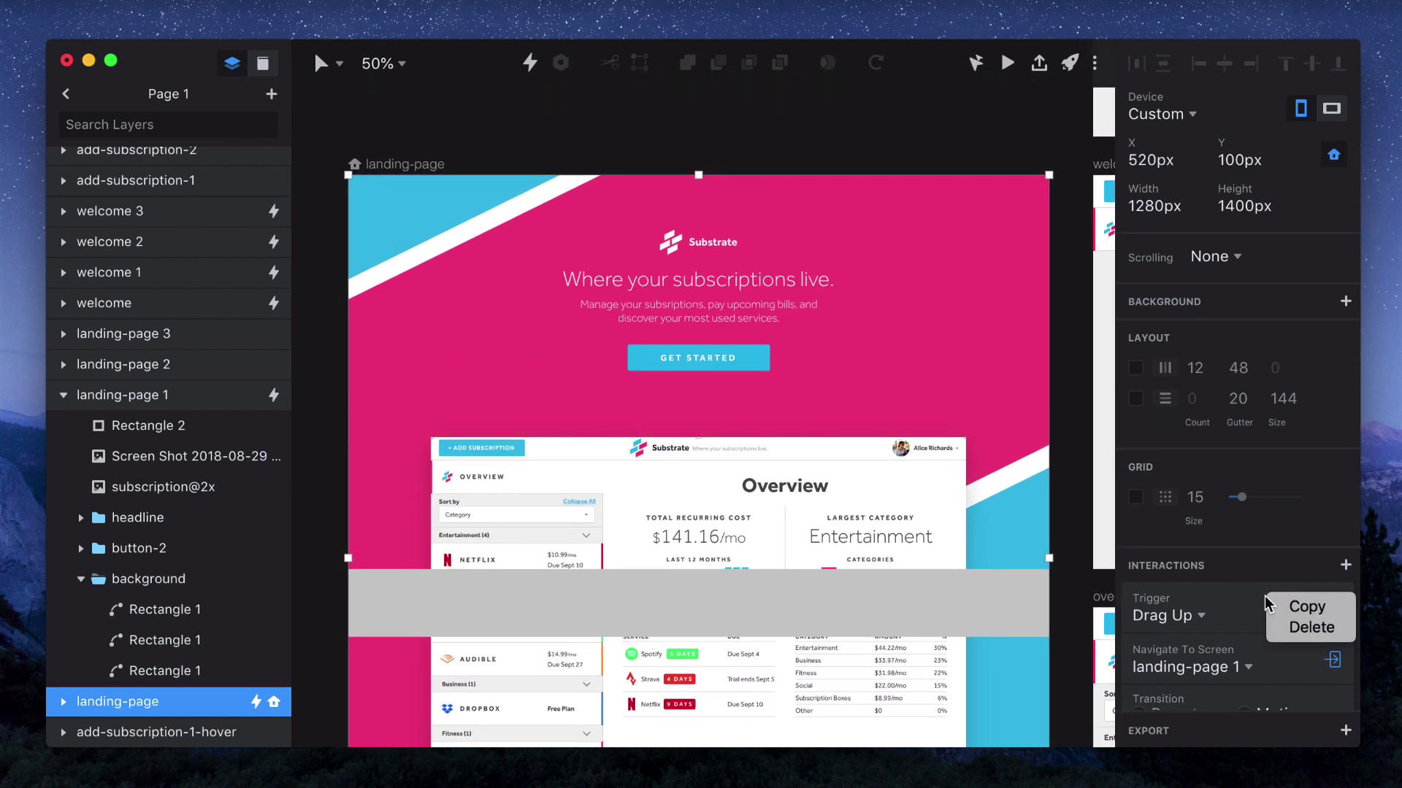
click(1307, 628)
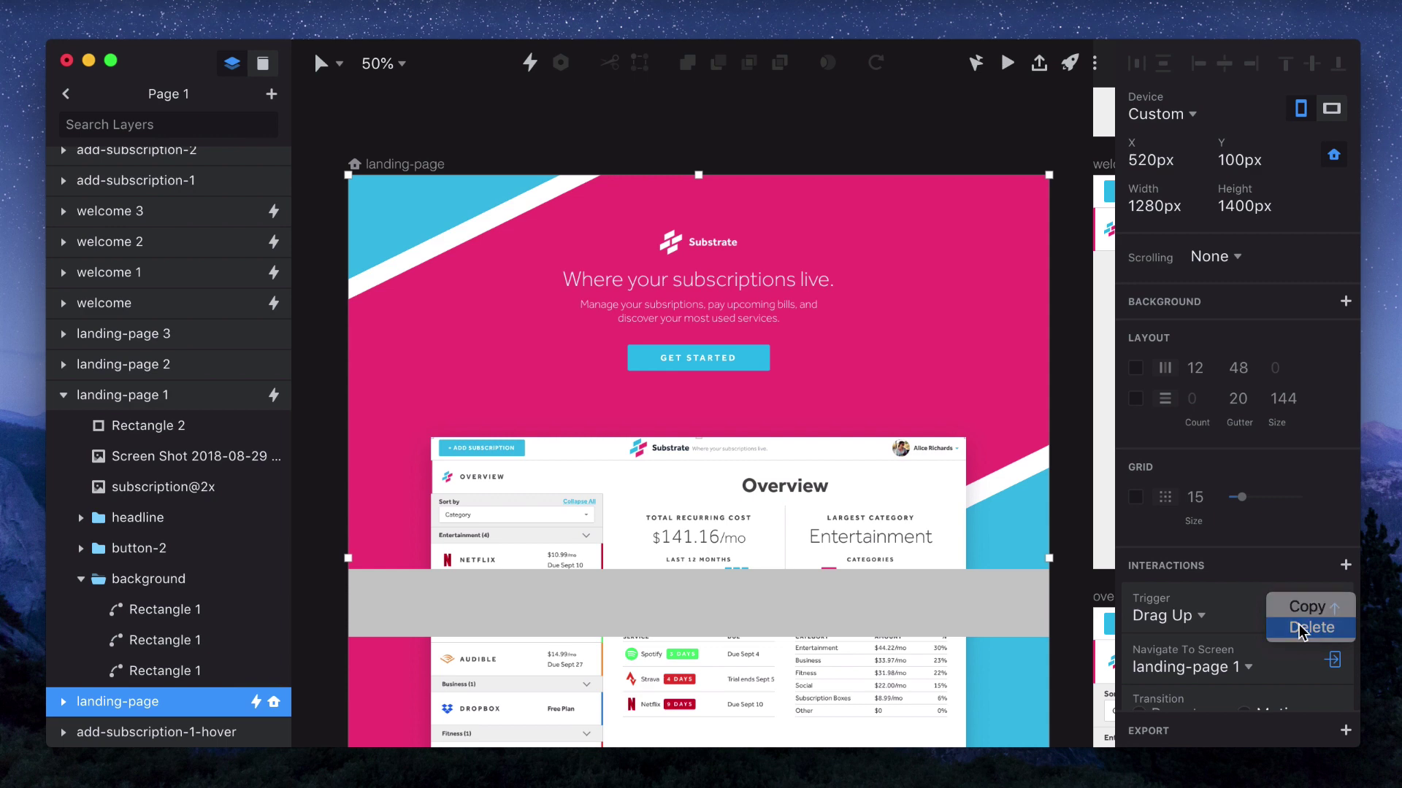
Give landing-page's headline group a Drag Up interaction to landing-page 1 and save it.
click(659, 274)
scroll(657, 321, down, 10)
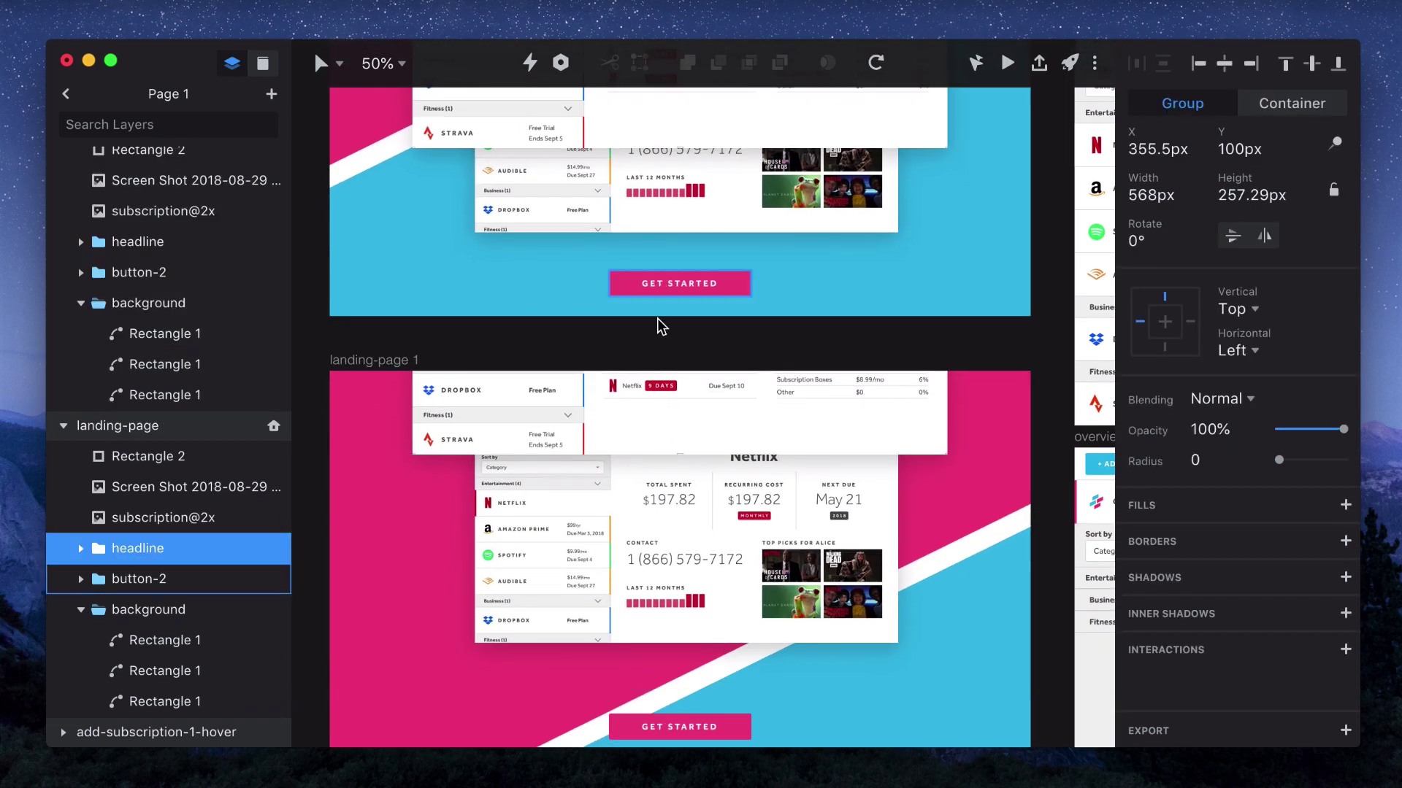
key(c)
click(675, 422)
click(697, 421)
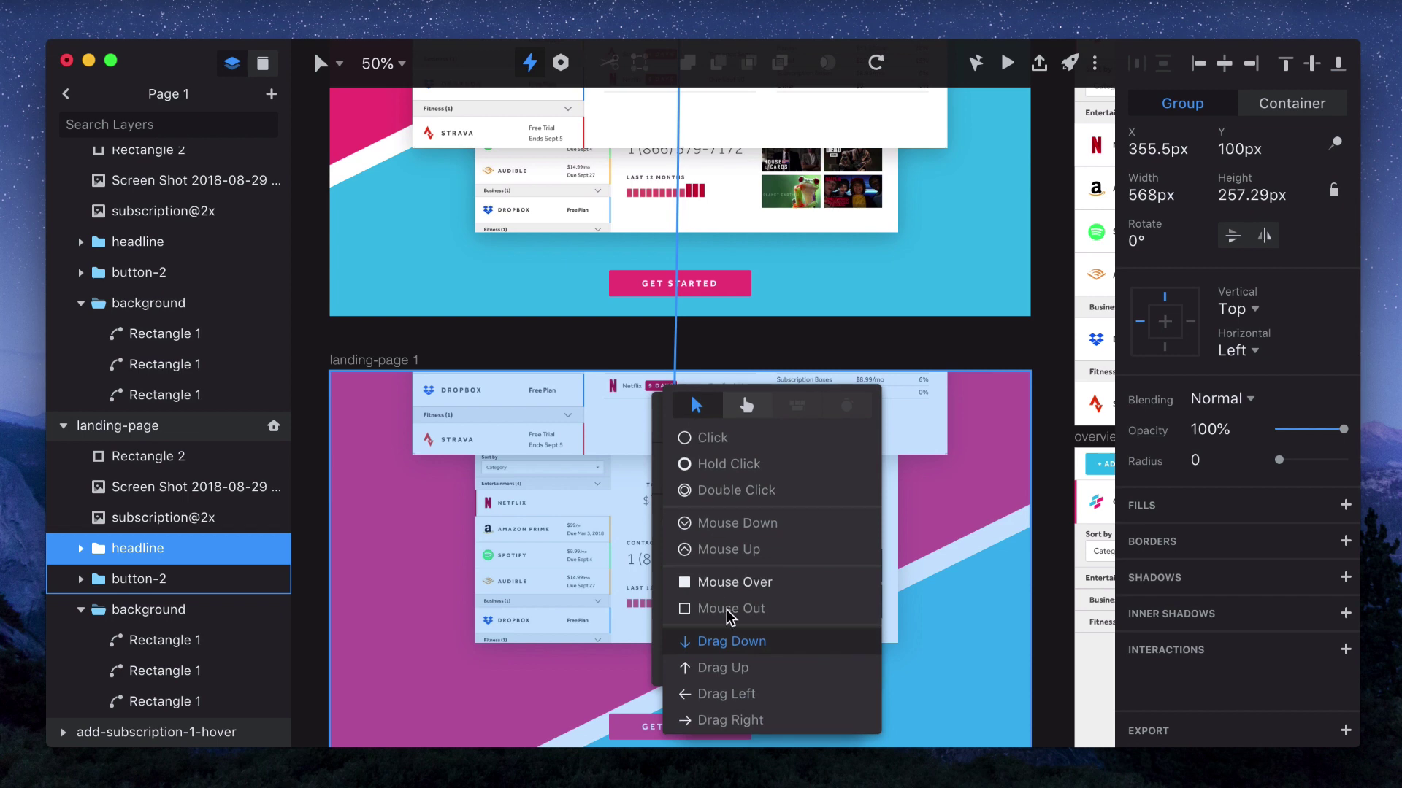
click(745, 668)
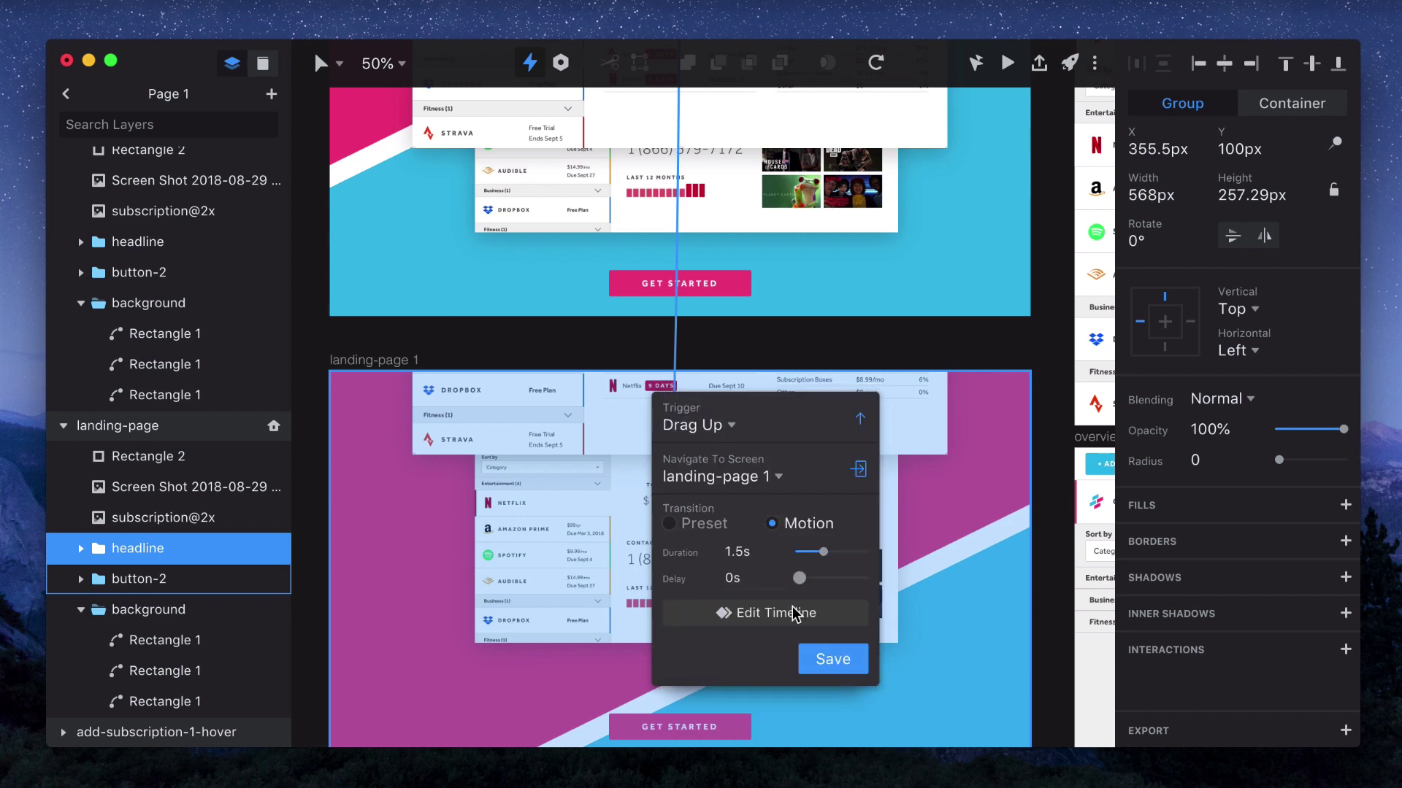
click(832, 659)
scroll(664, 278, up, 10)
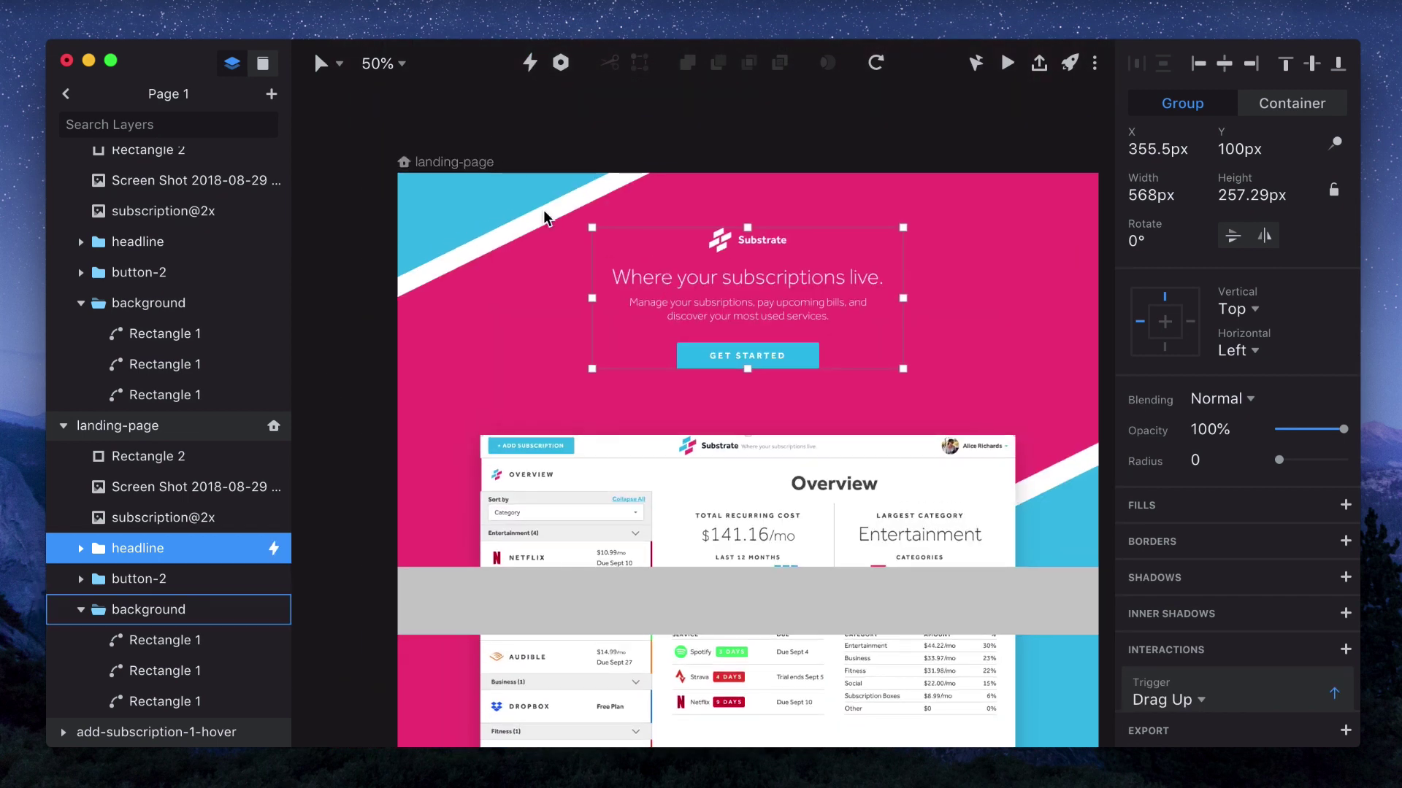
click(436, 162)
Preview the prototype, drag up twice to test the headline's transition, then close the preview.
key(super+p)
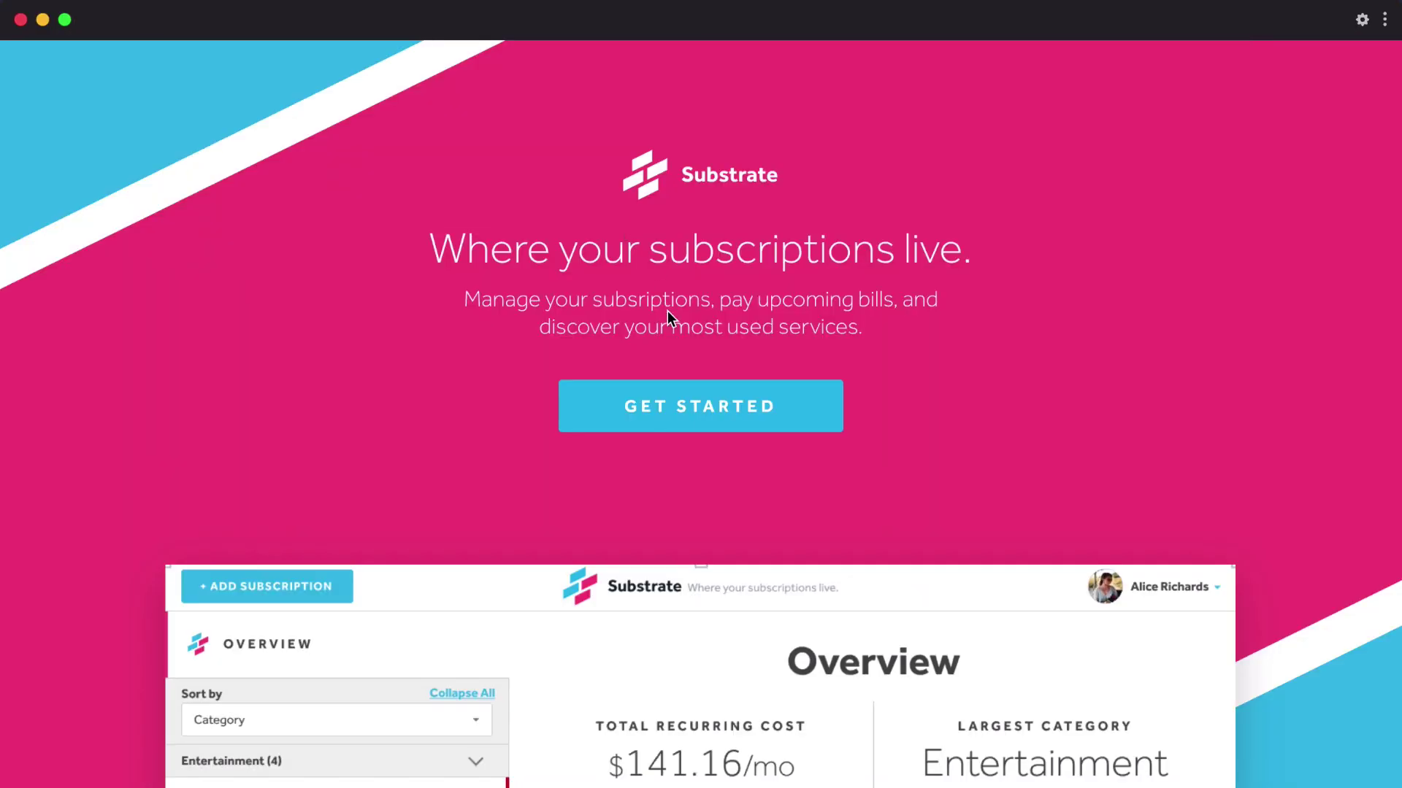
drag(668, 339, 675, 229)
drag(692, 415, 704, 172)
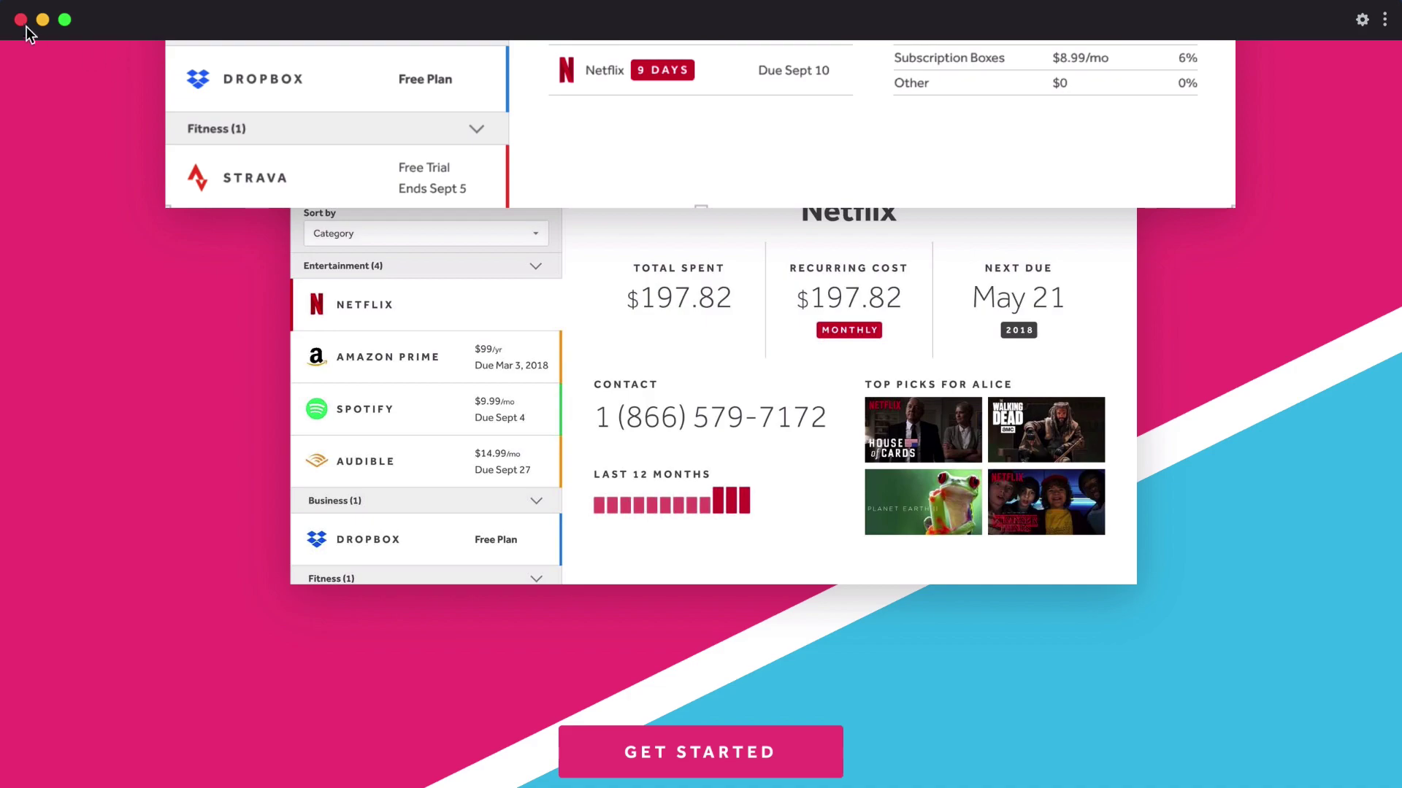
click(20, 20)
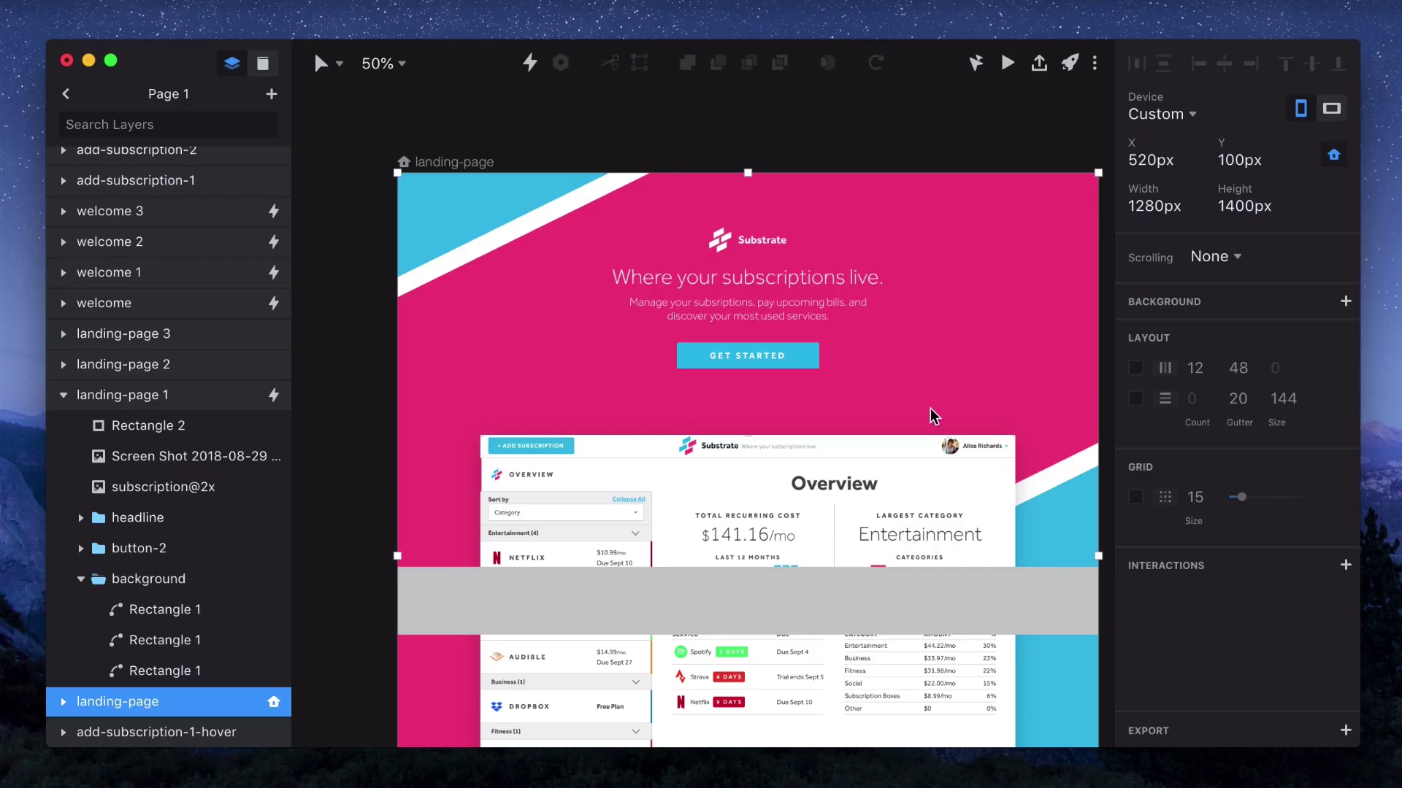
click(713, 321)
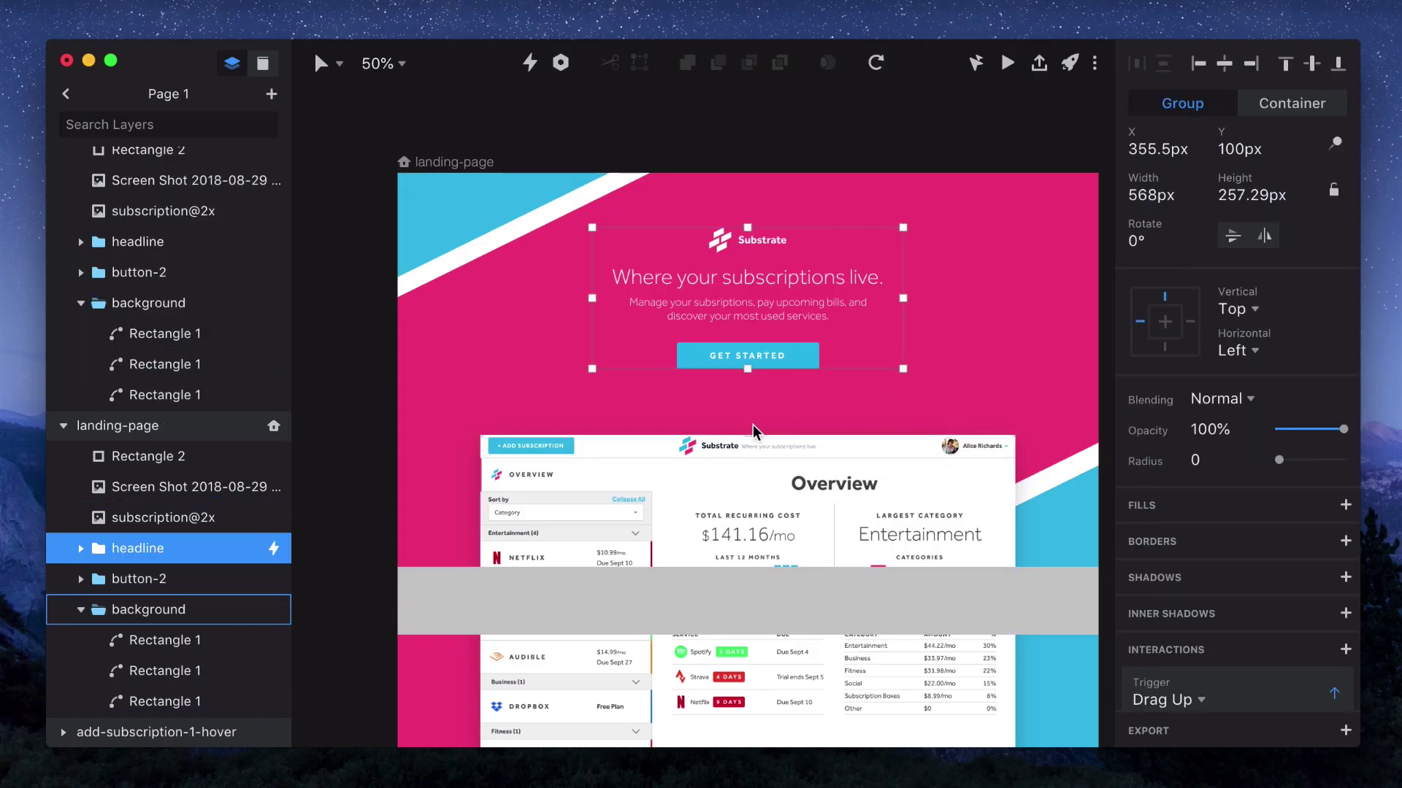
scroll(753, 426, down, 3)
scroll(753, 431, left, 10)
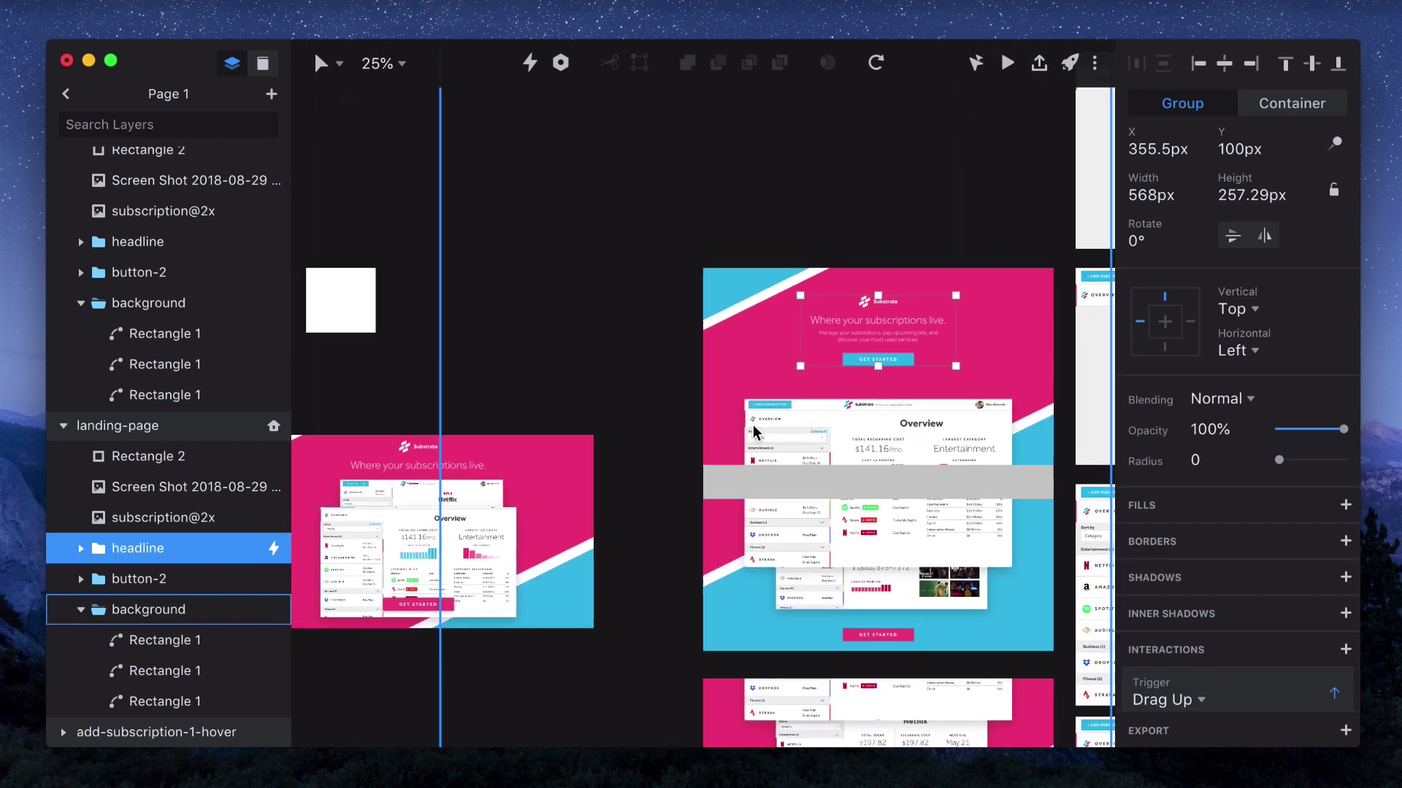
scroll(714, 576, up, 3)
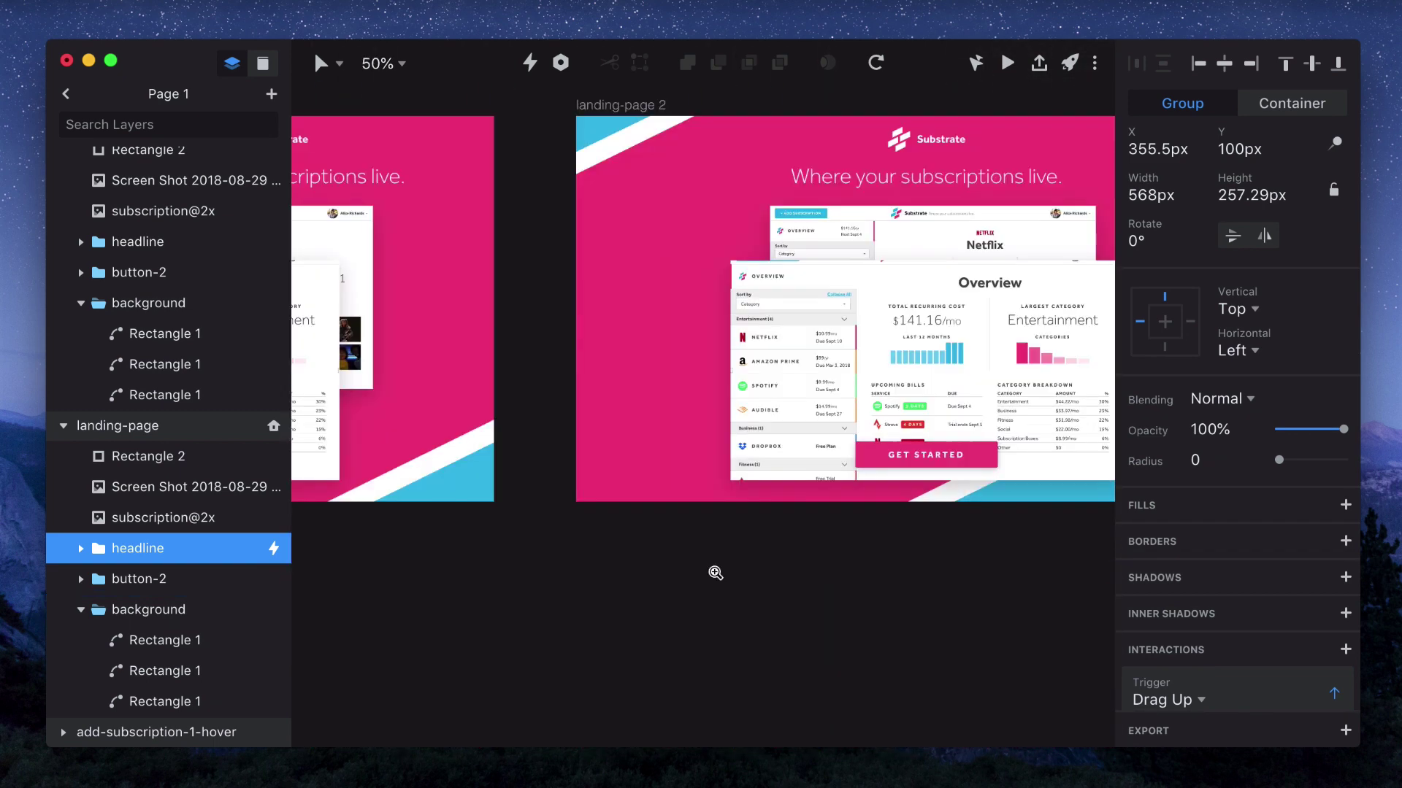
scroll(713, 573, up, 3)
click(541, 197)
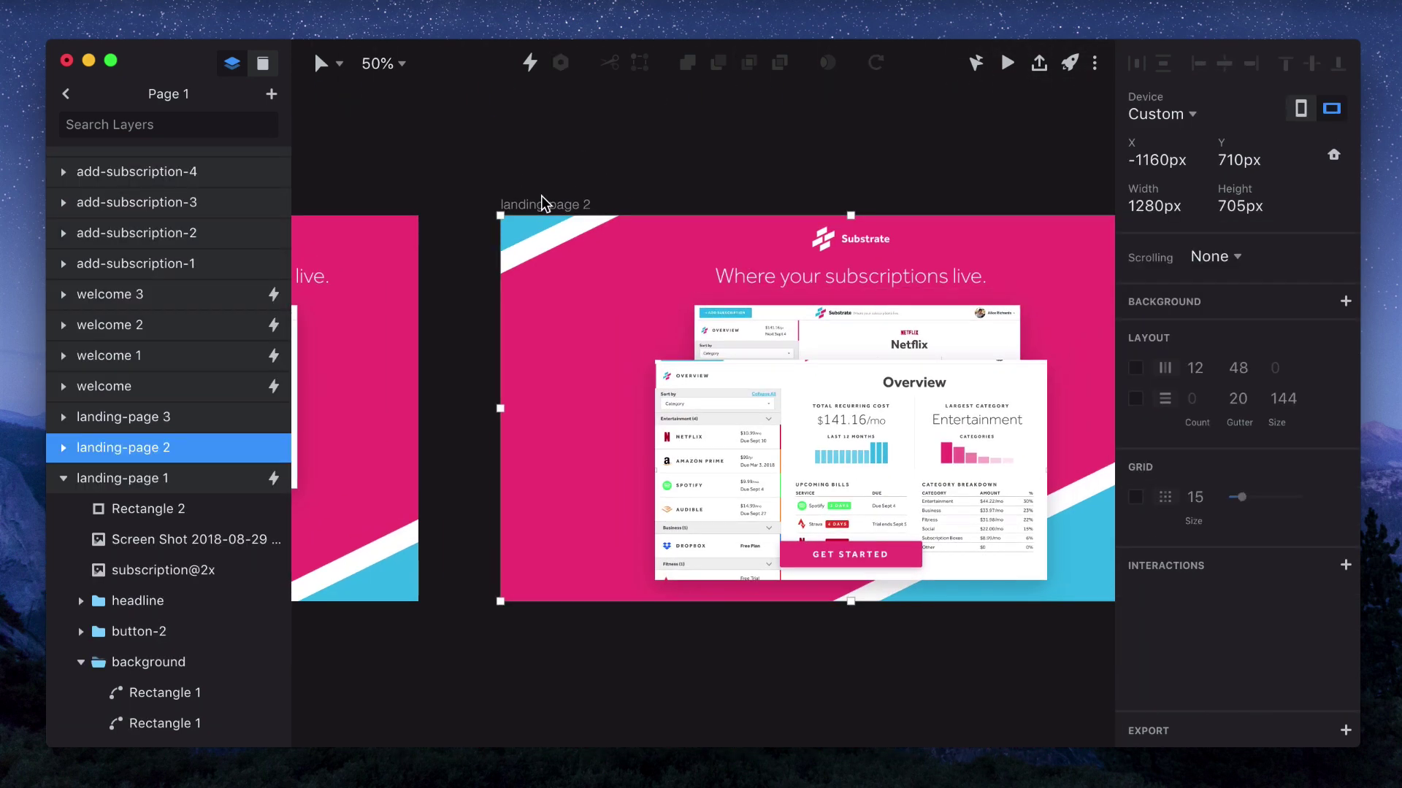
click(1008, 64)
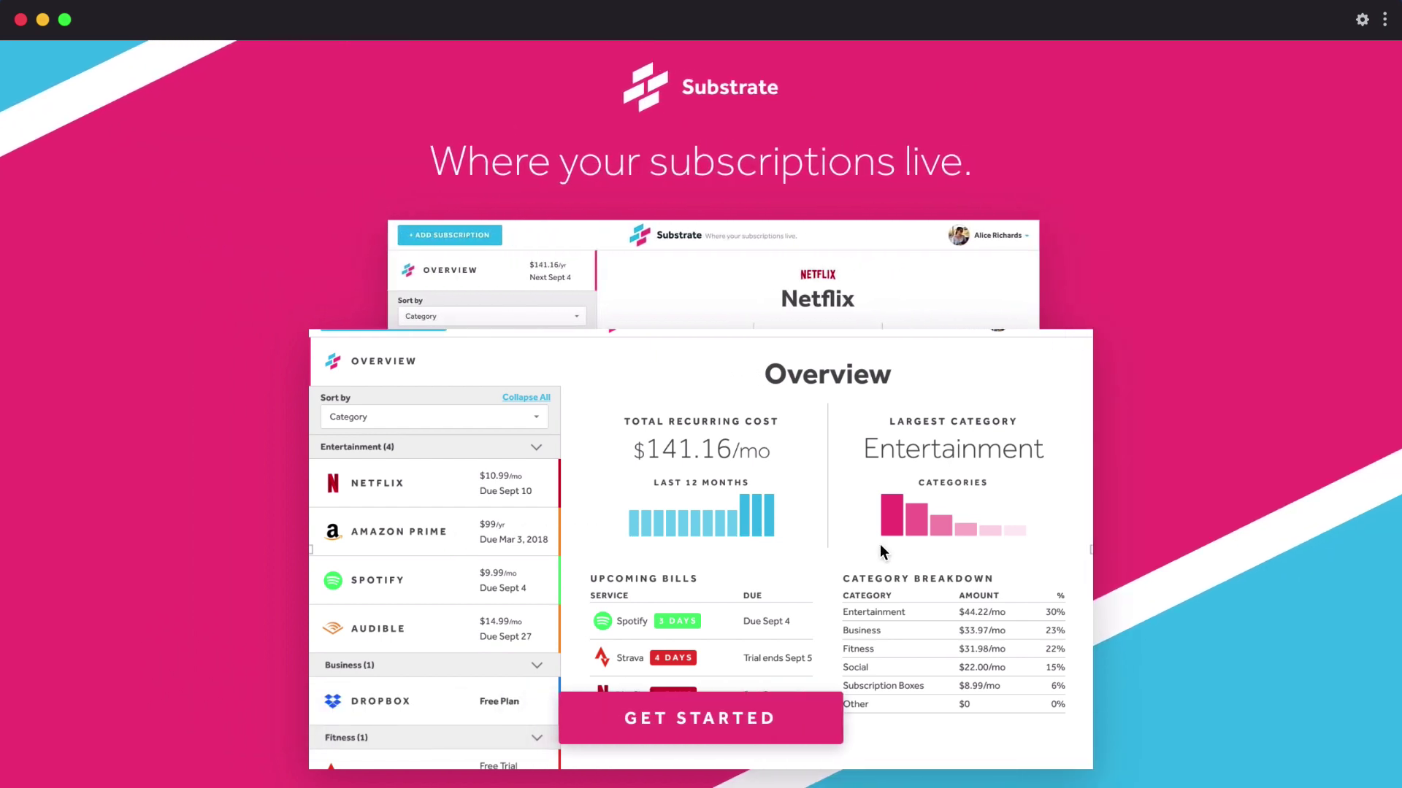
click(20, 20)
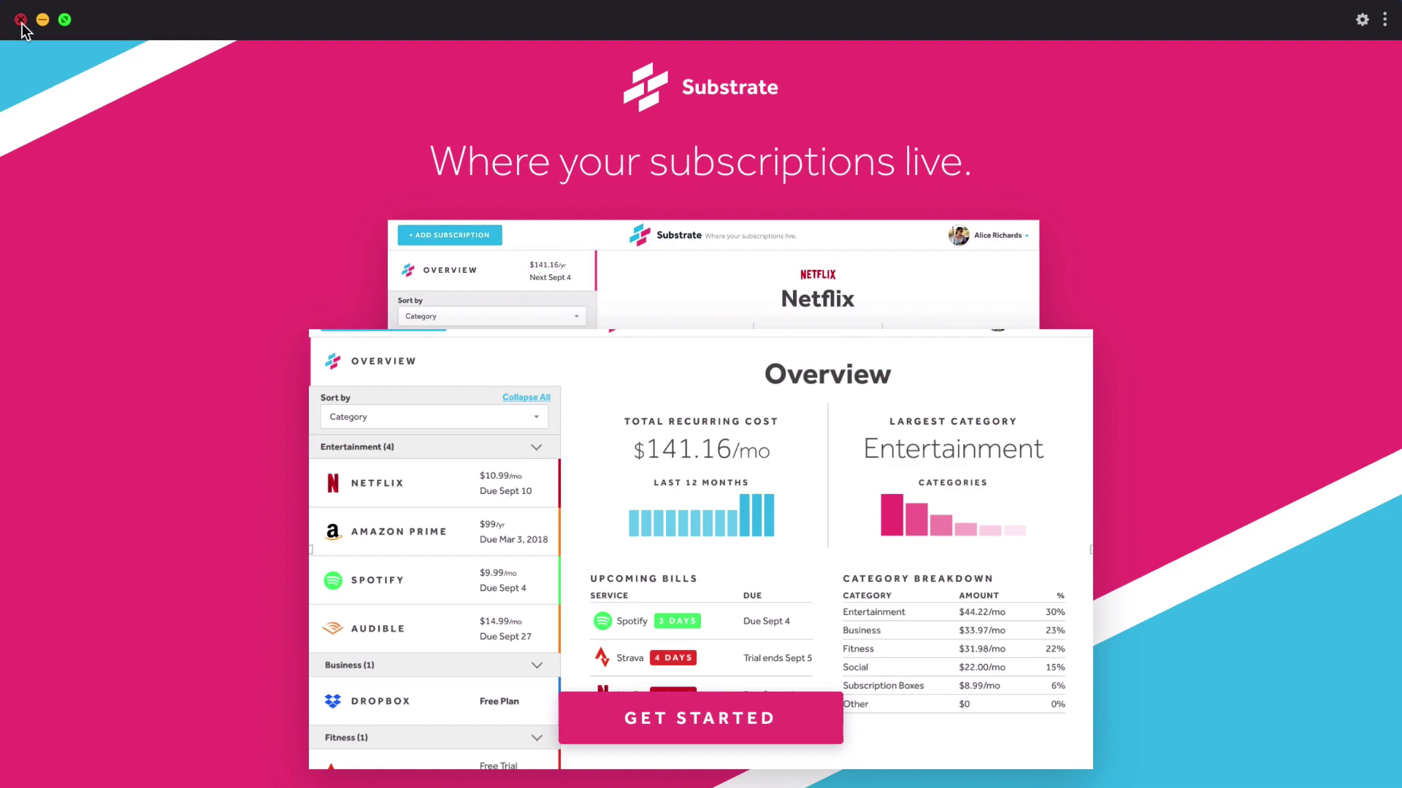